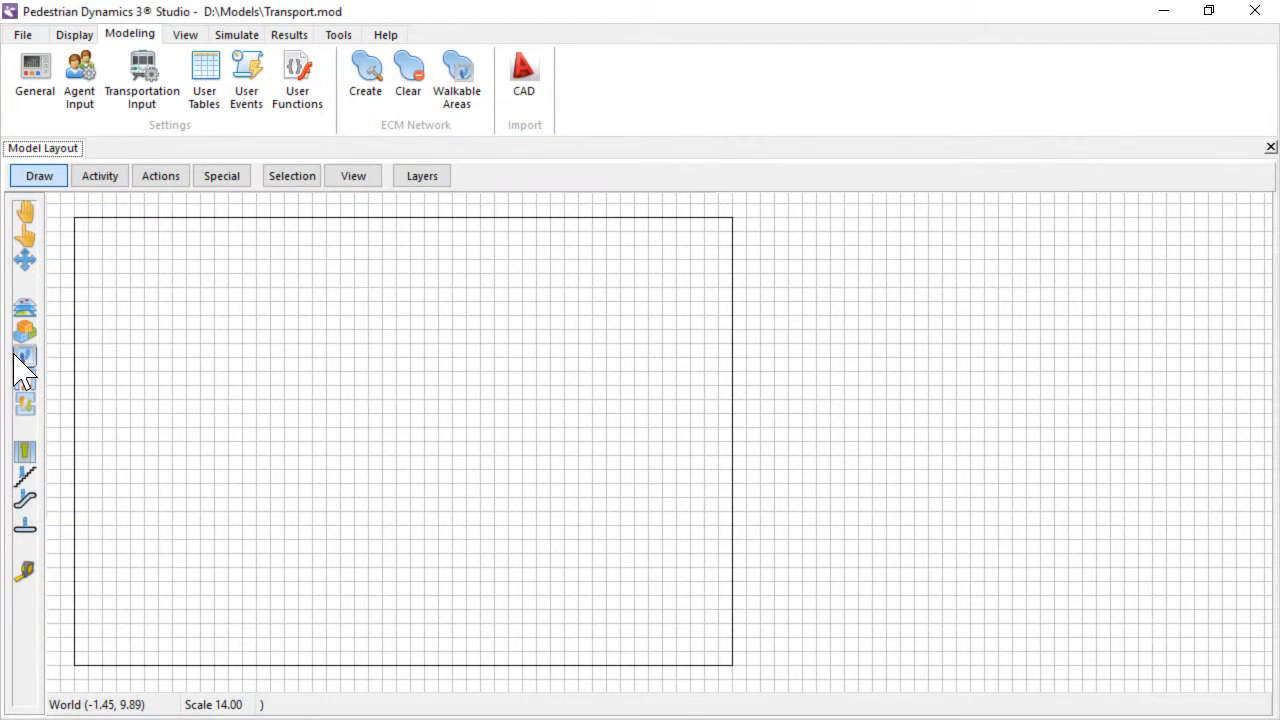
# Draw a rectangular walkable area about 40 by 12 m in the lower half of the model layout
pyautogui.click(16, 355)
pyautogui.click(57, 238)
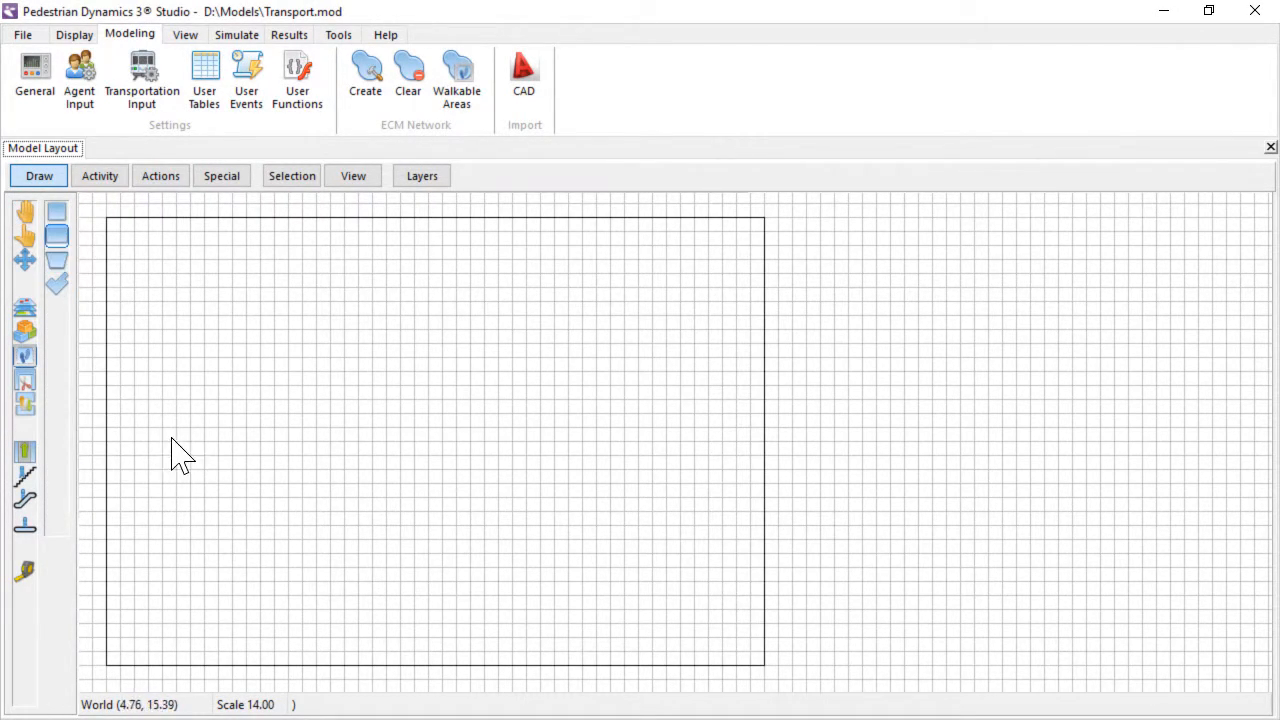
pyautogui.moveTo(148, 428); pyautogui.dragTo(709, 598)
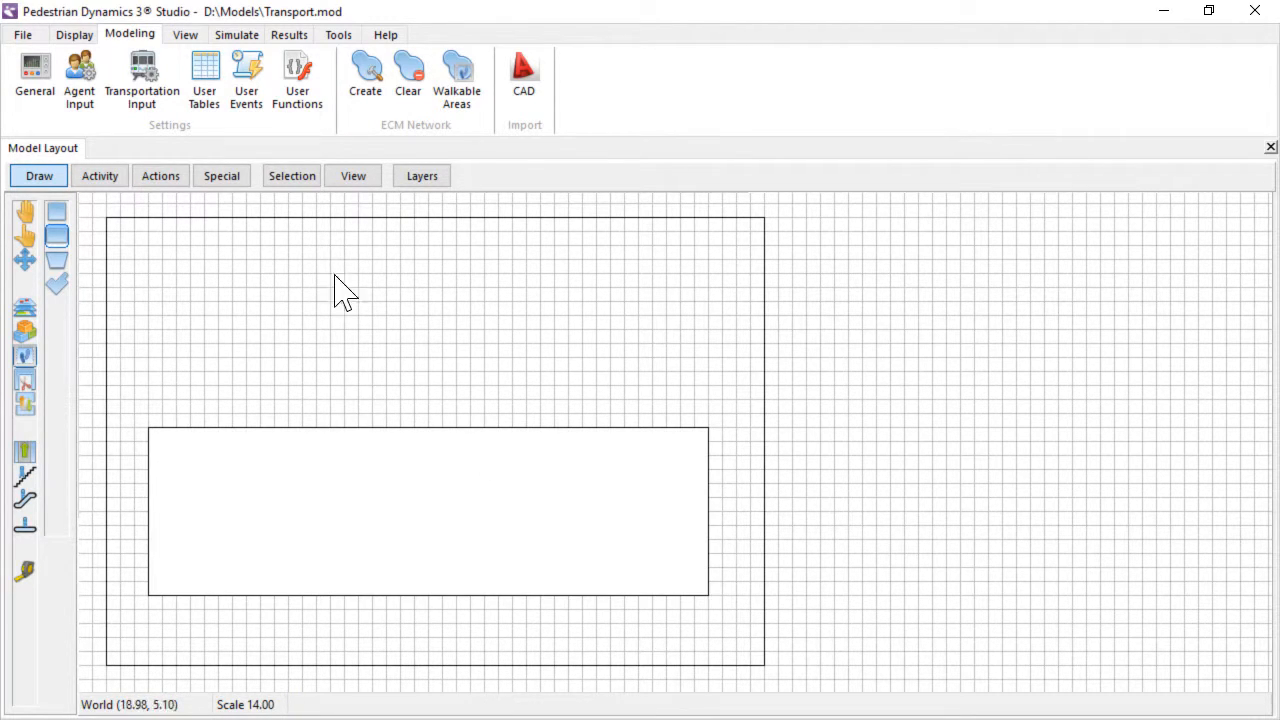
# Draw two straight 40 m transport networks, one along the walkable area's upper edge and one along its lower edge
pyautogui.click(228, 182)
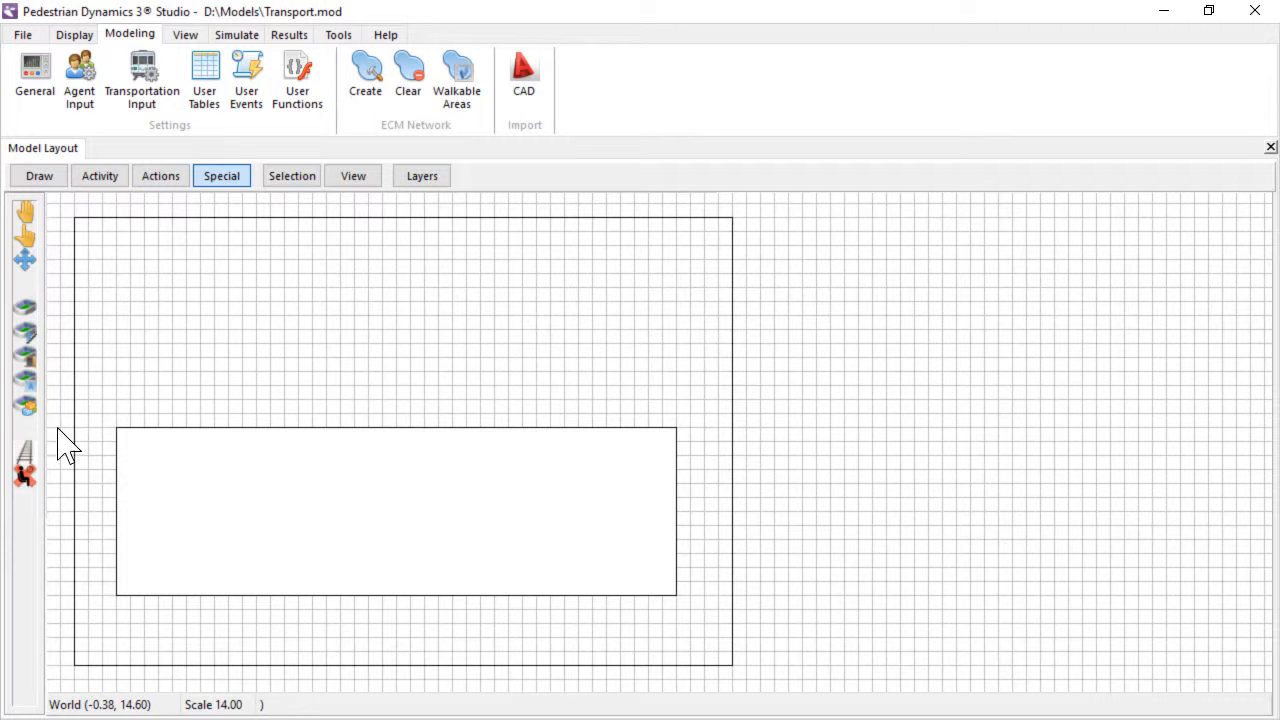
pyautogui.click(26, 452)
pyautogui.click(56, 332)
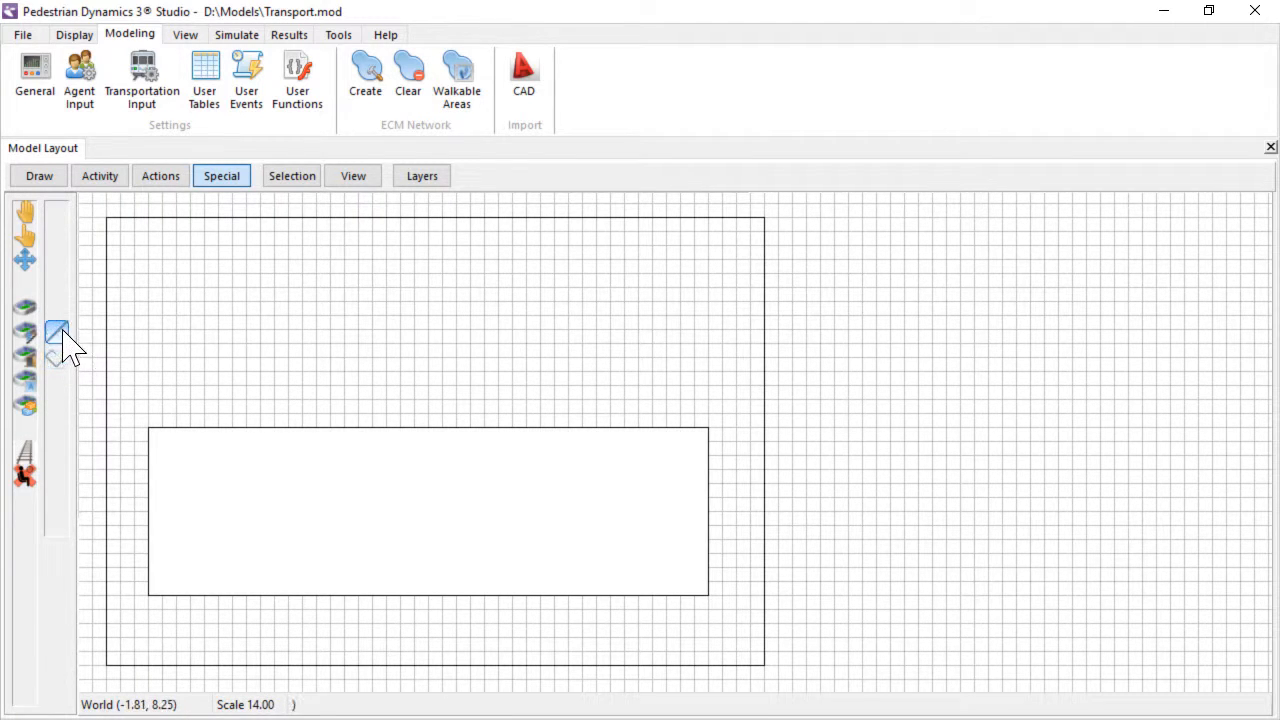
pyautogui.click(150, 415)
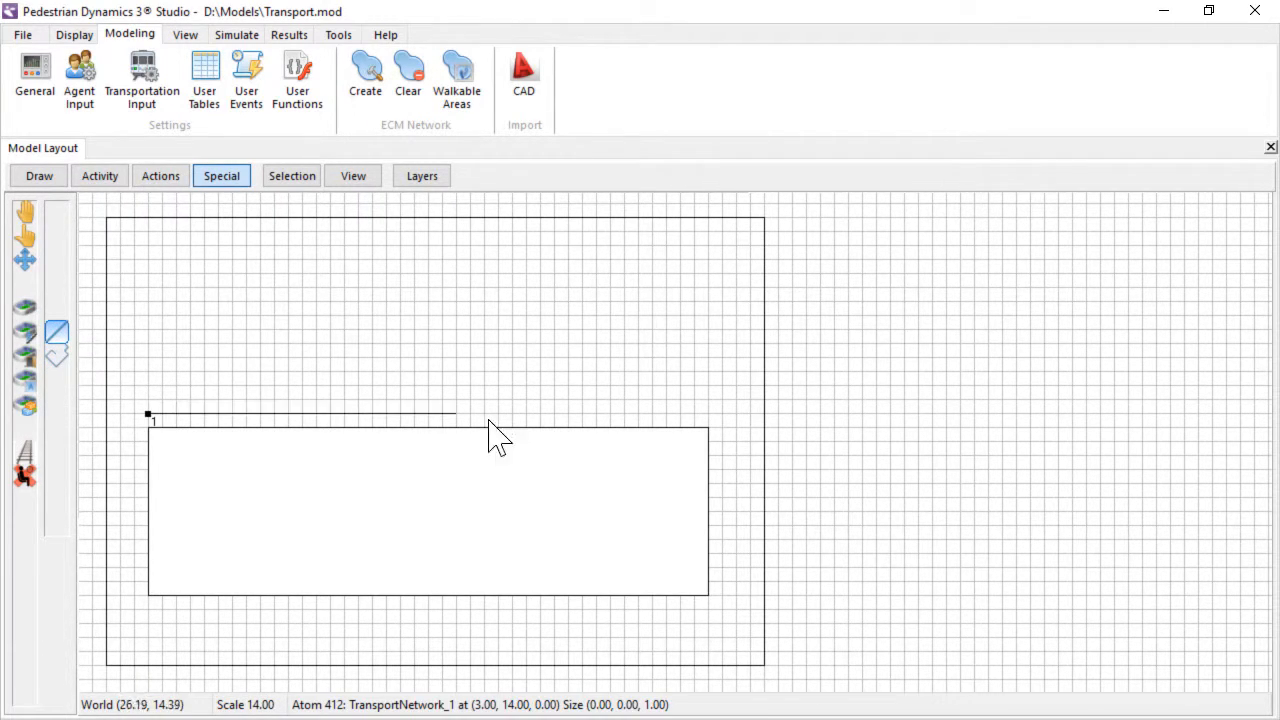
pyautogui.click(711, 428)
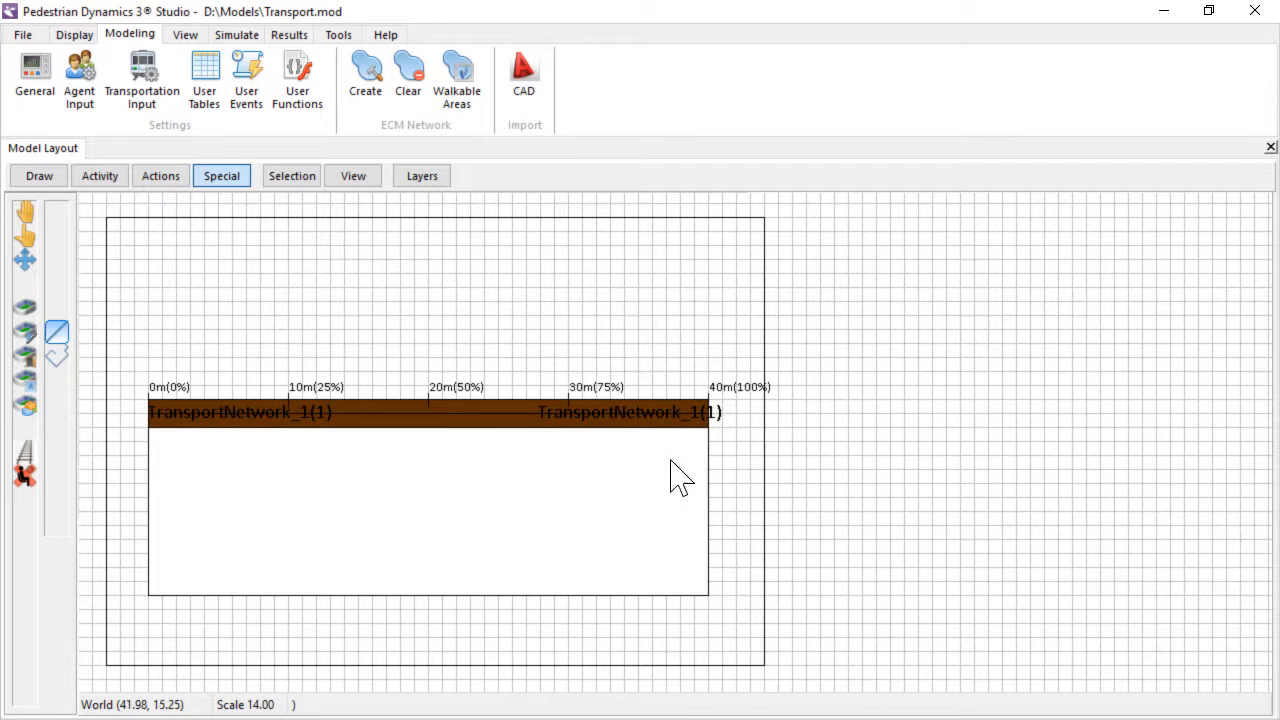
pyautogui.click(149, 610)
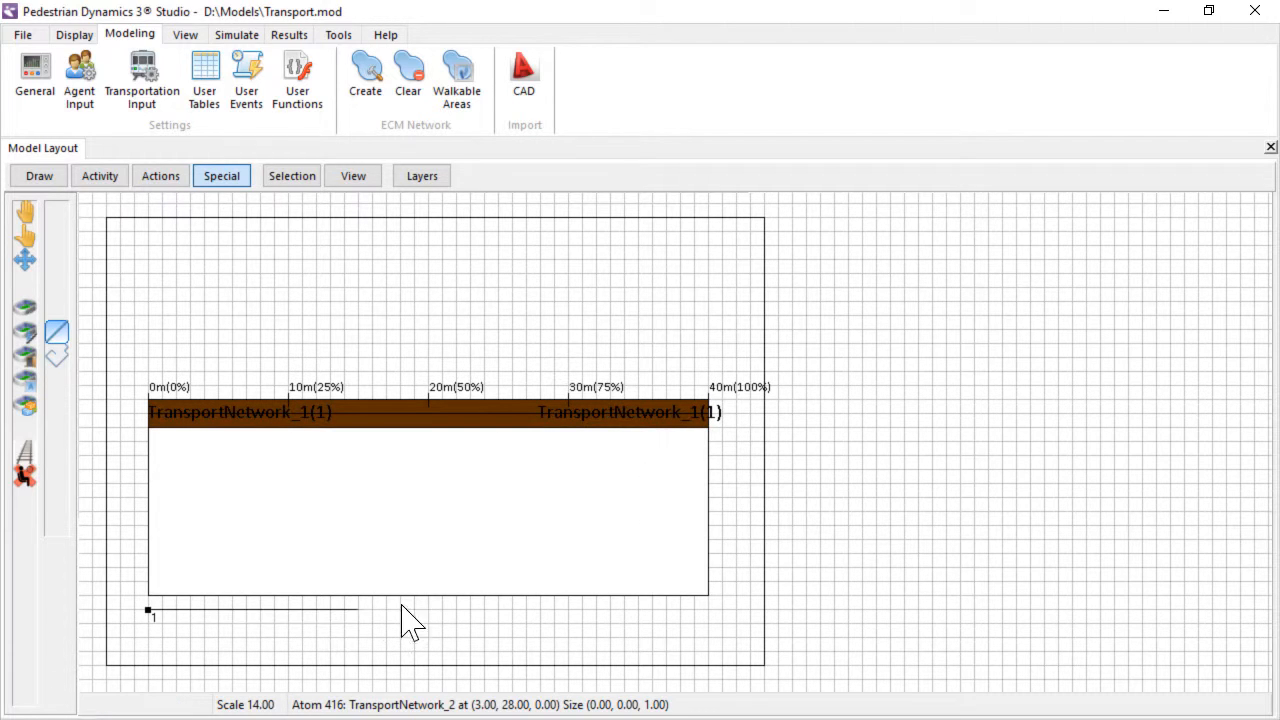
pyautogui.click(709, 610)
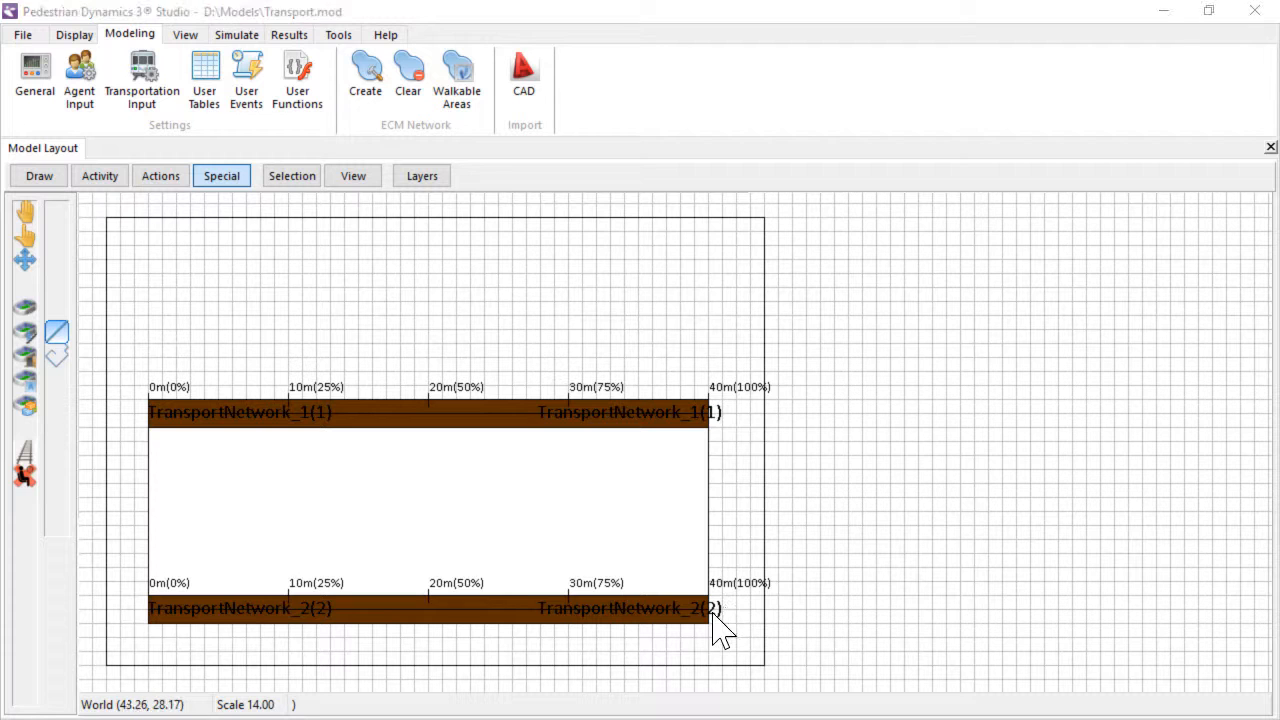
# Set the capacity of TransportSubType_A to 20 in the transportation input settings and check its door settings
pyautogui.click(145, 92)
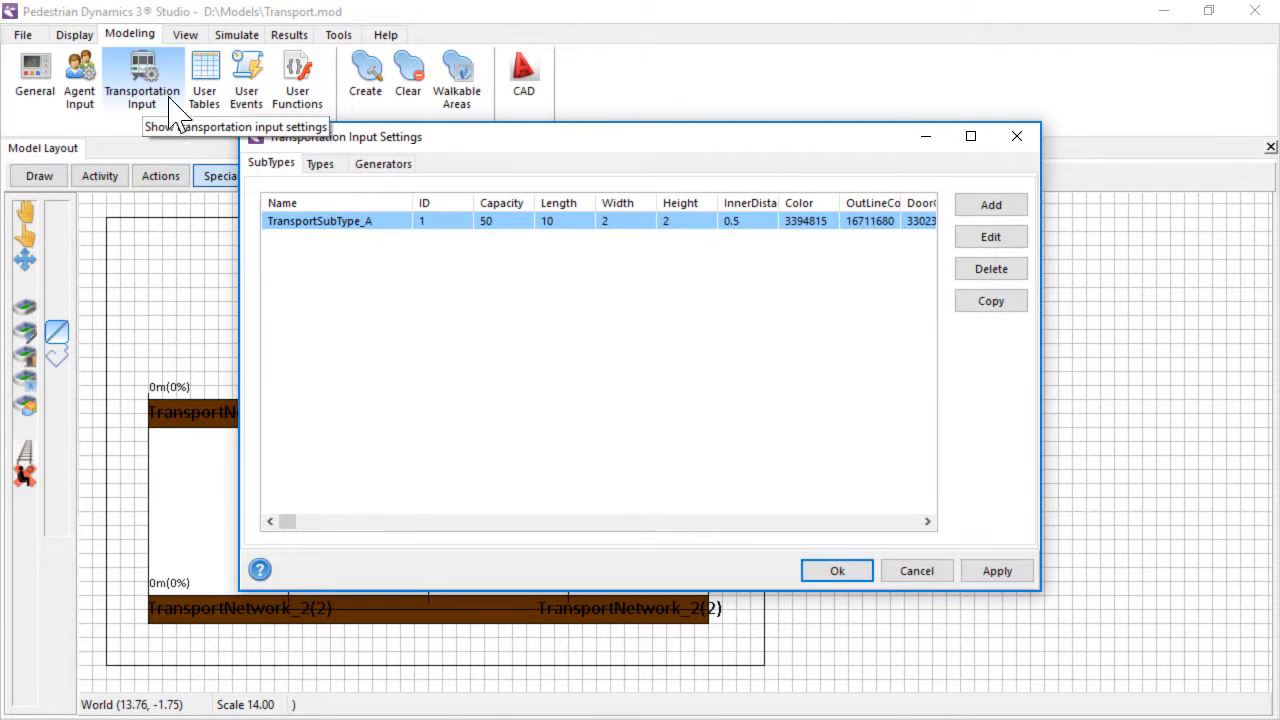
pyautogui.click(991, 240)
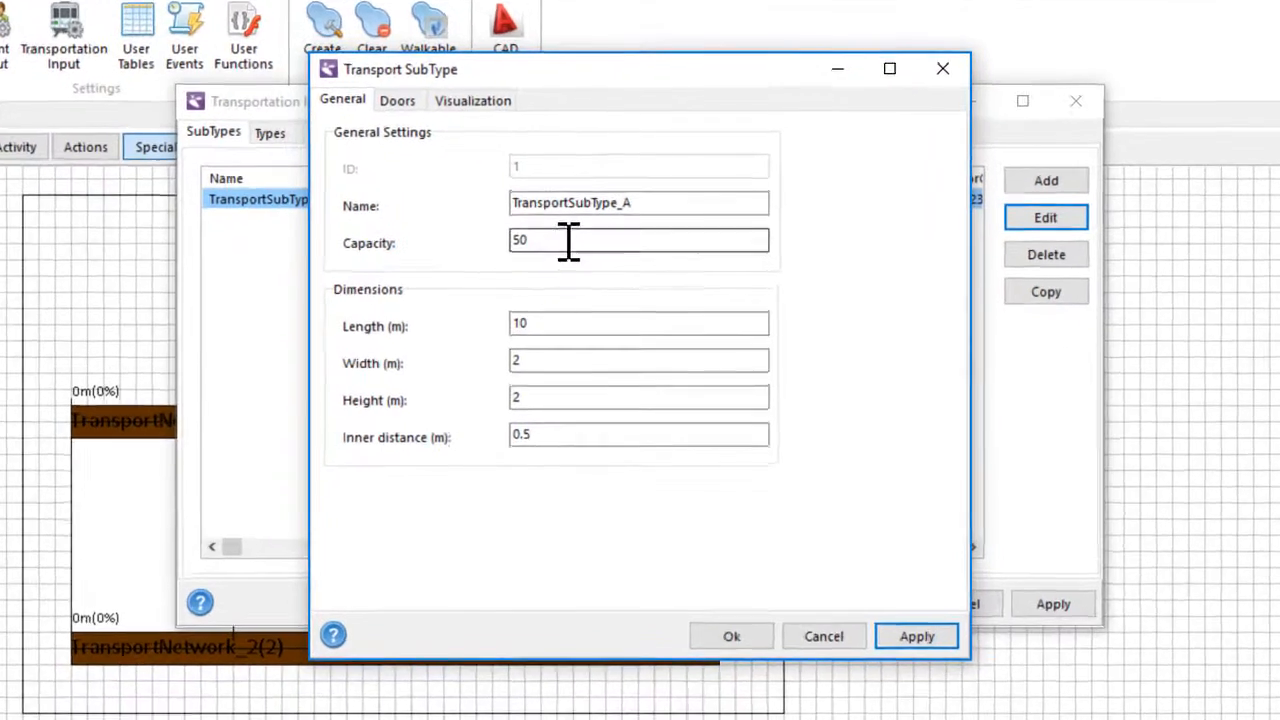
pyautogui.moveTo(568, 240); pyautogui.dragTo(482, 234)
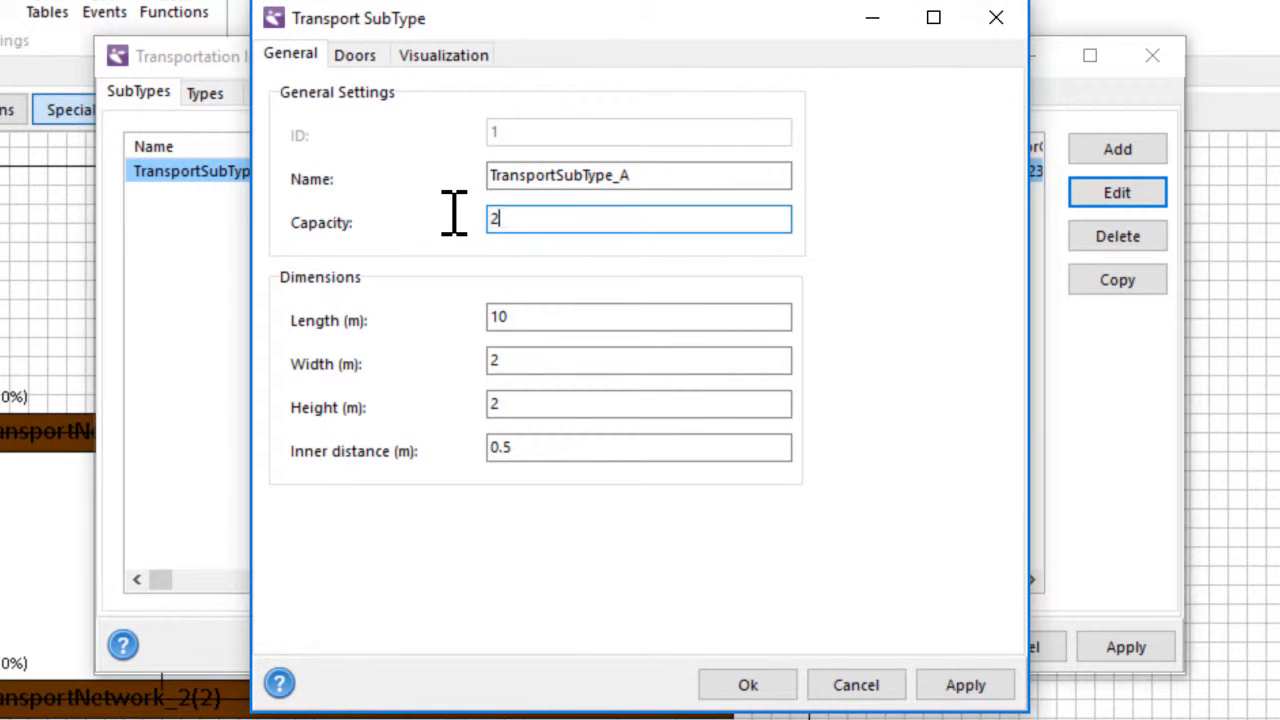
pyautogui.write('20')
pyautogui.click(360, 60)
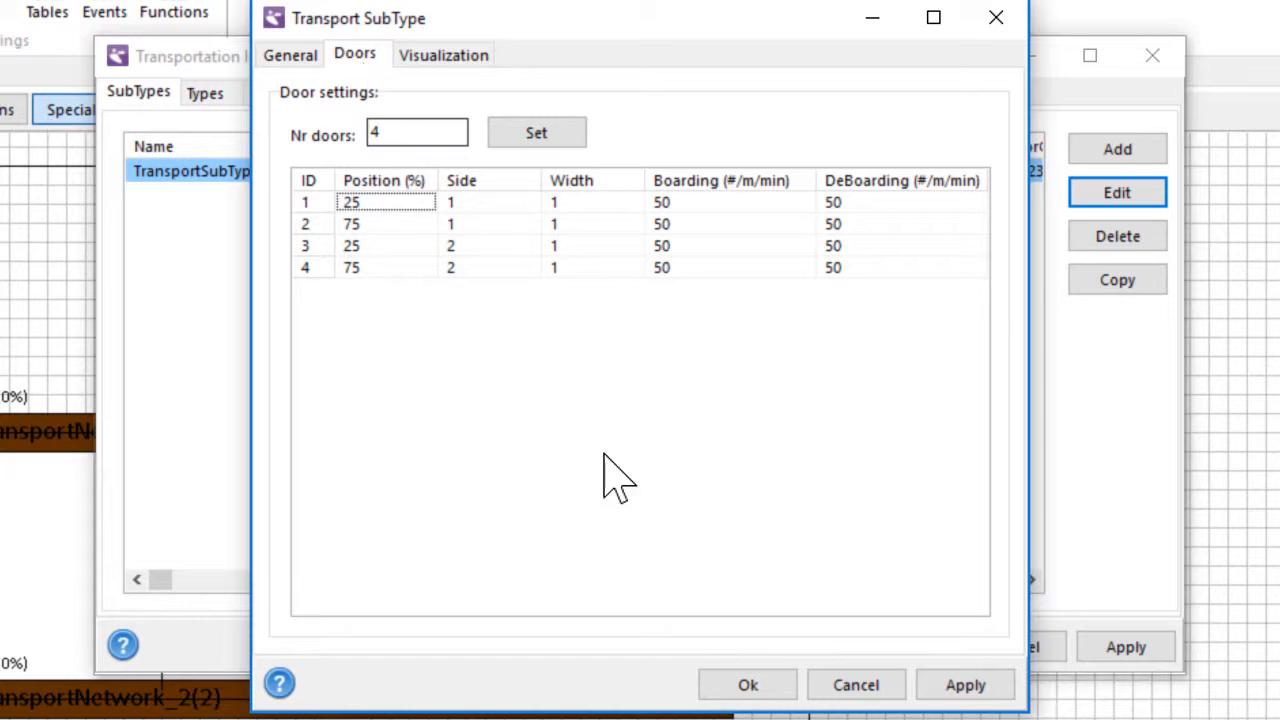
pyautogui.click(766, 680)
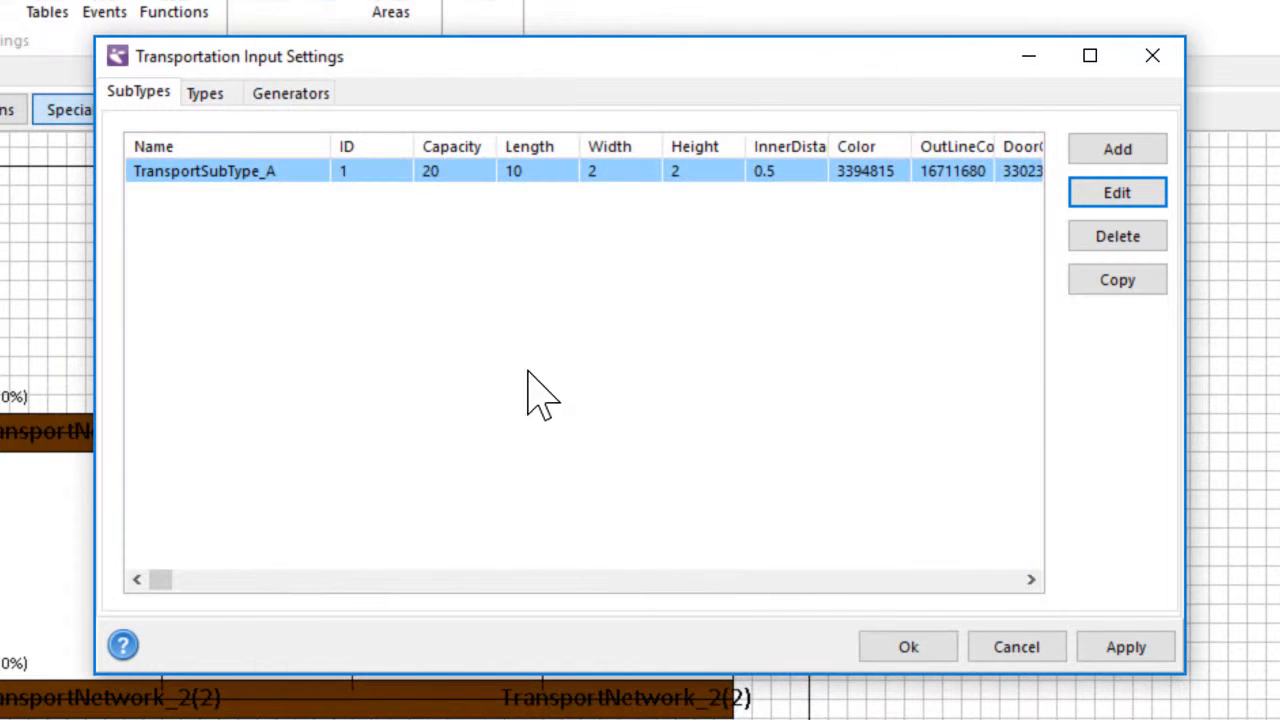
# Check the subtype list of TransportType_1 and accept the transport type's settings
pyautogui.click(218, 95)
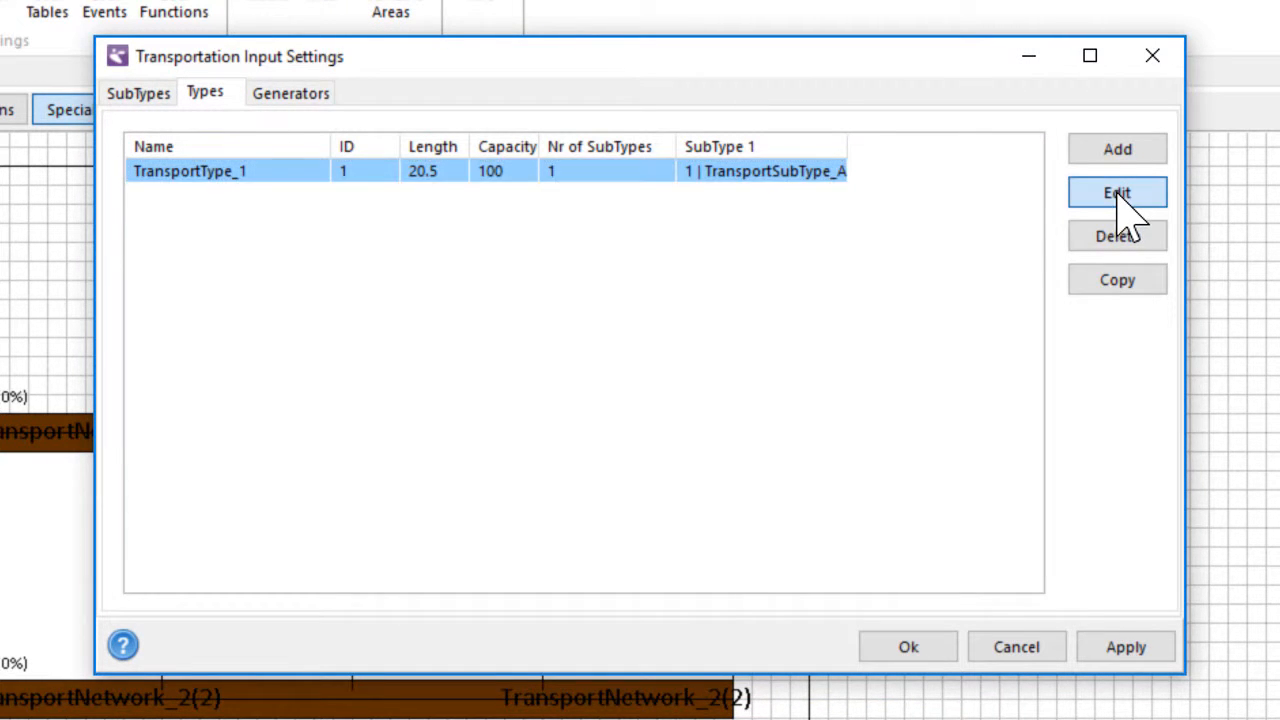
pyautogui.click(1118, 195)
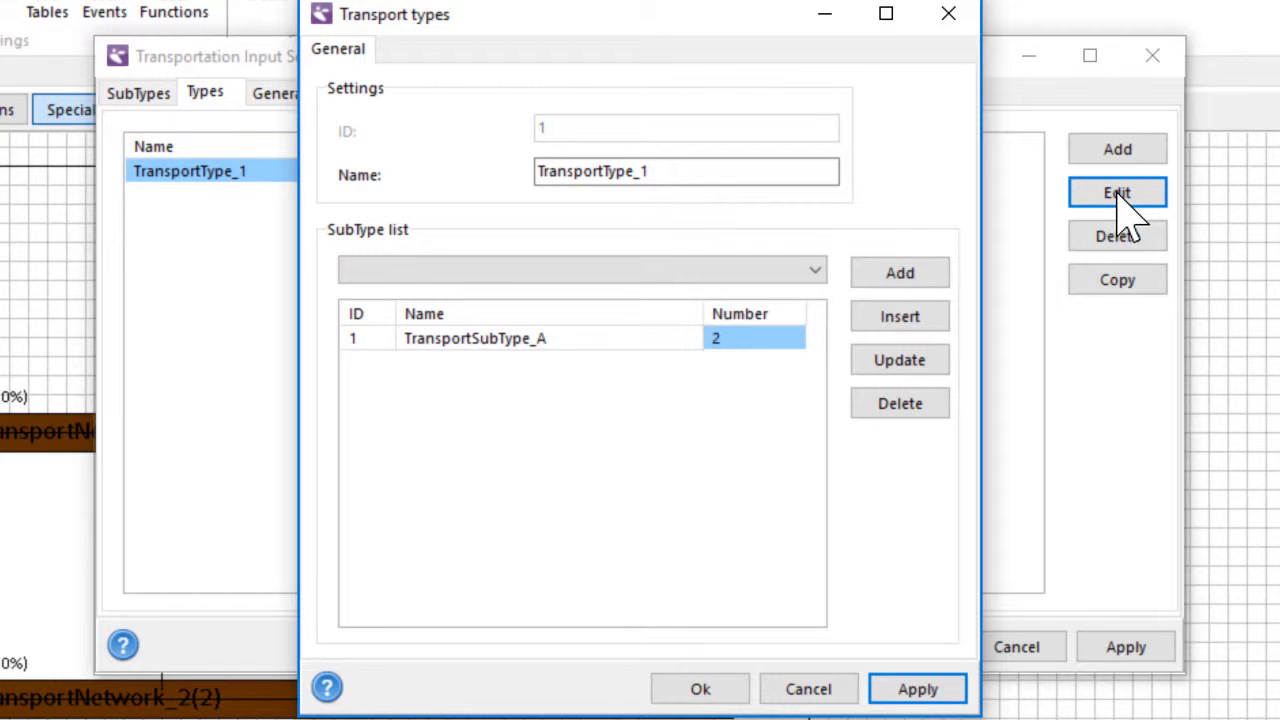
pyautogui.click(815, 270)
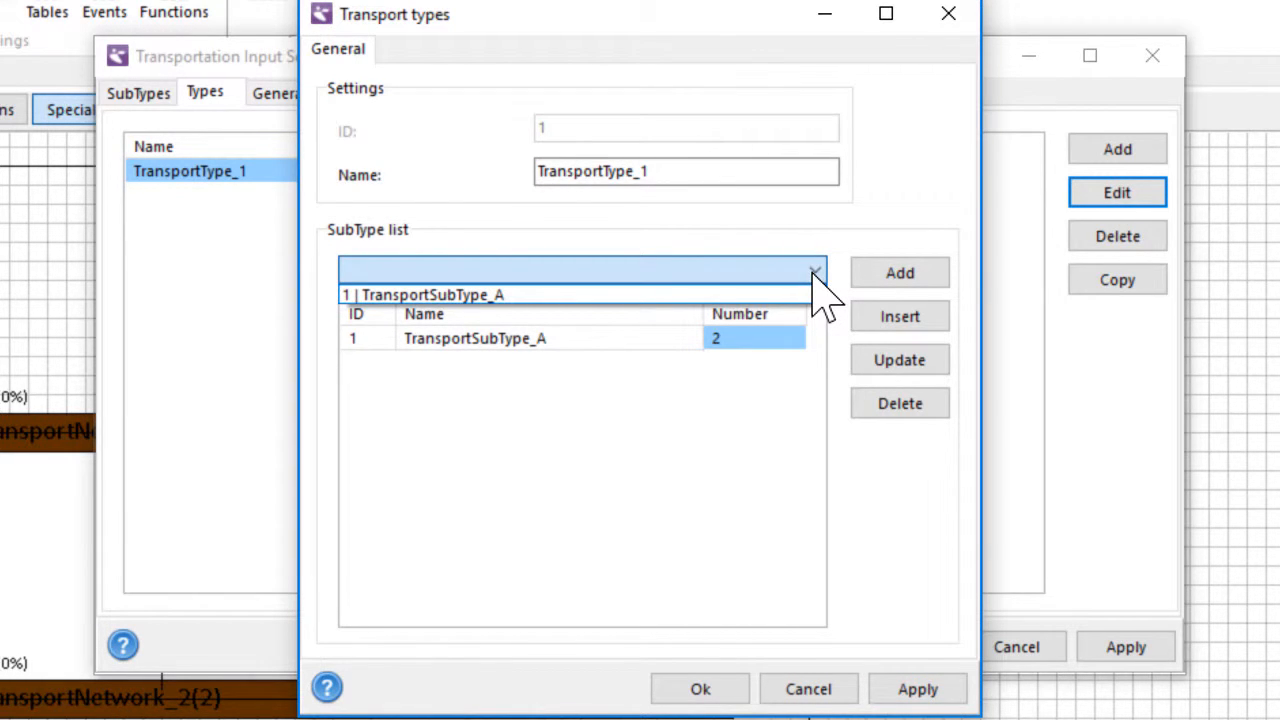
pyautogui.click(815, 271)
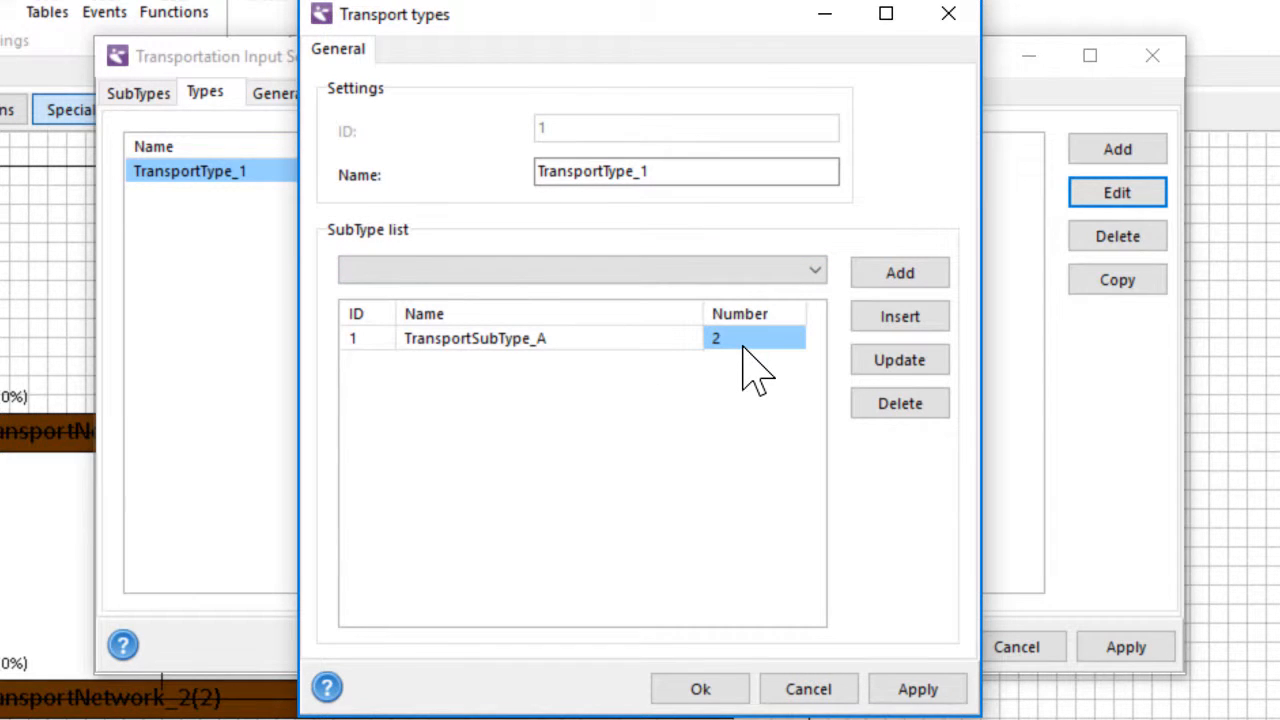
pyautogui.click(697, 690)
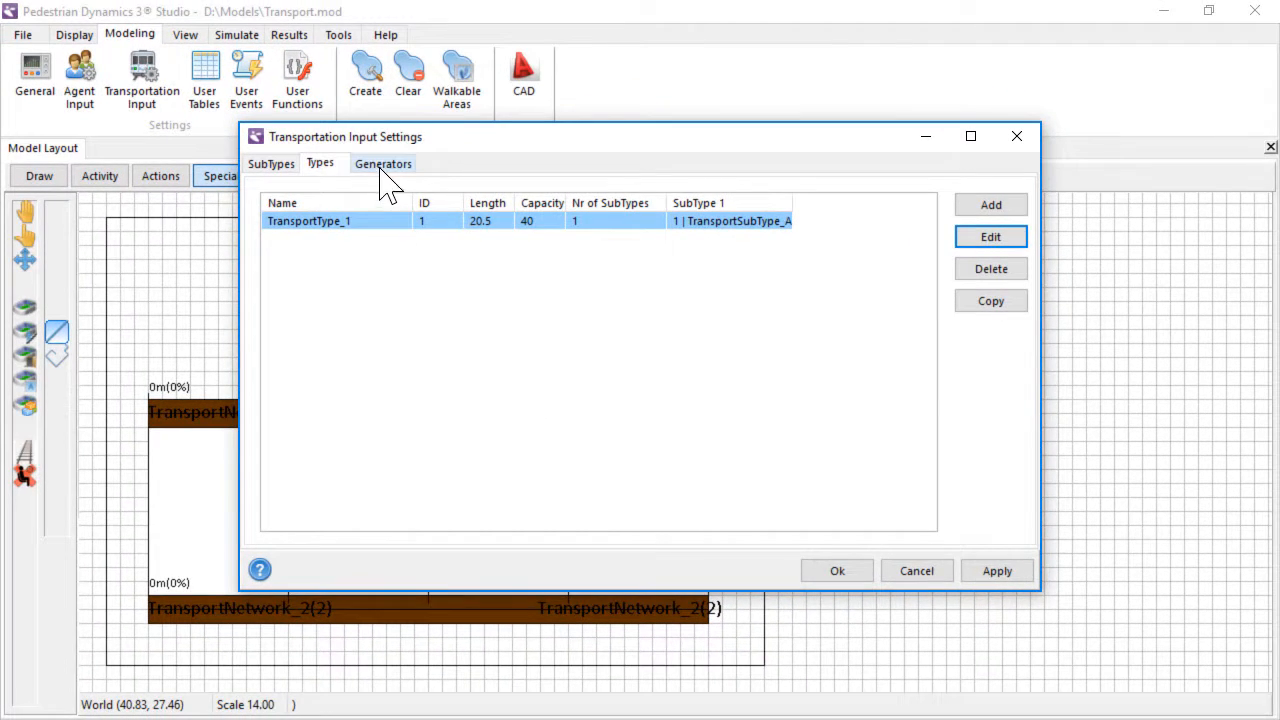
# Set the arrival list of TransportGenerator_1 to 2 rows and turn off its code boxes
pyautogui.click(307, 106)
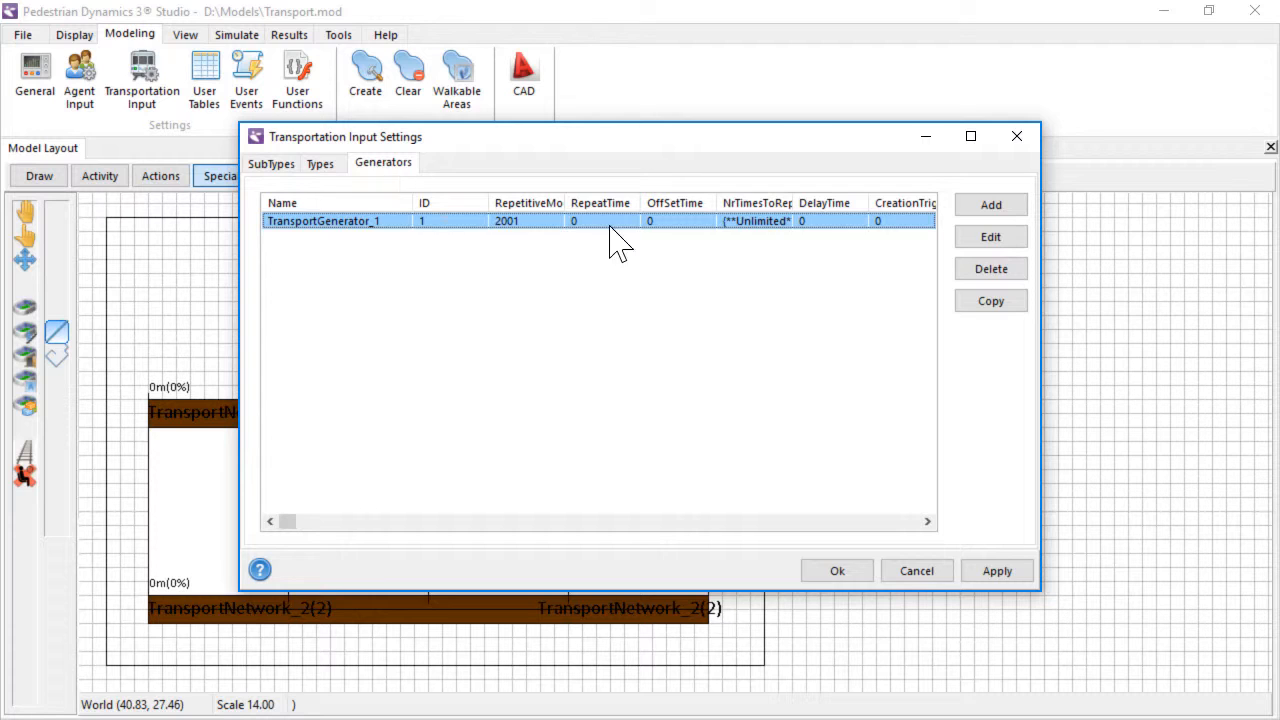
pyautogui.click(980, 240)
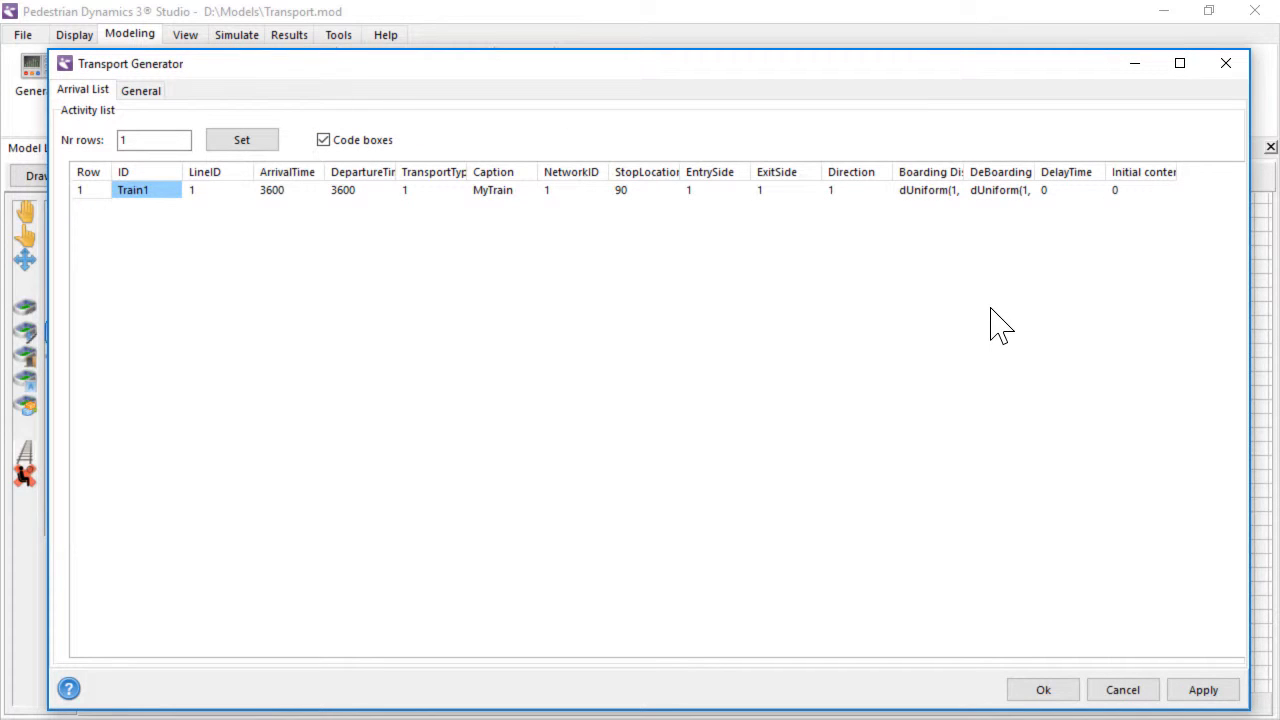
pyautogui.moveTo(157, 138); pyautogui.dragTo(117, 138)
pyautogui.write('2')
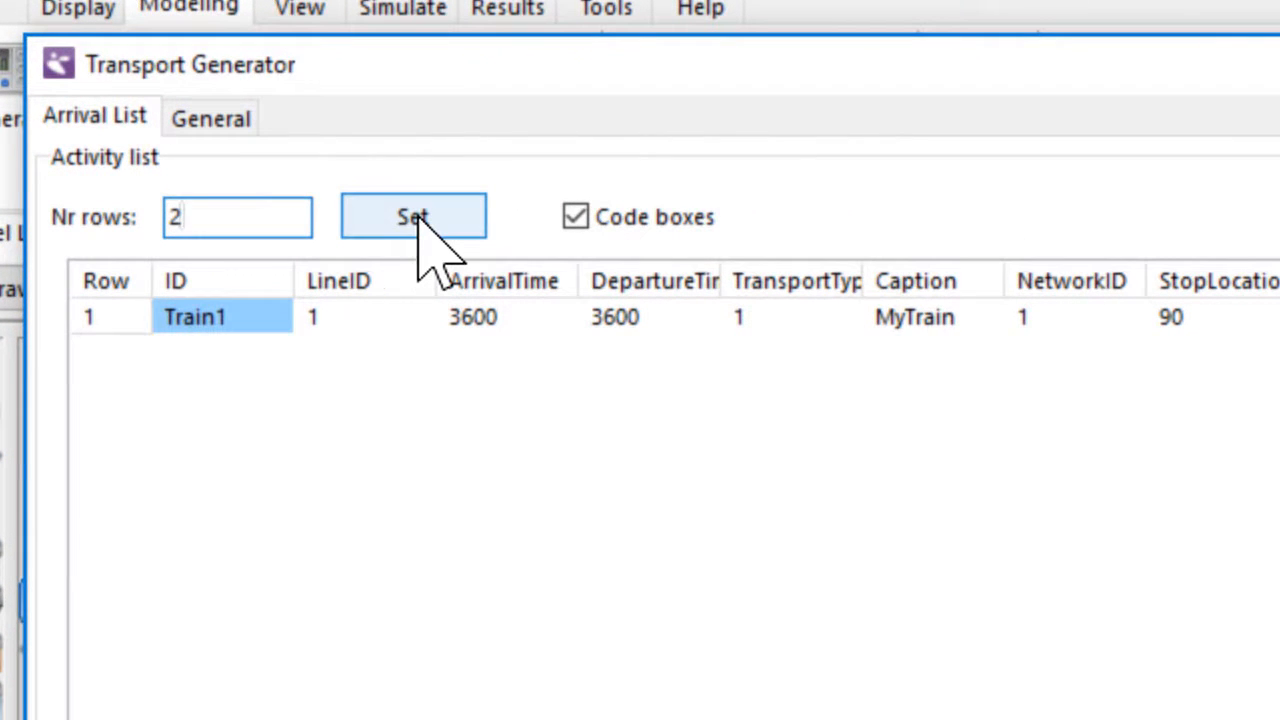
pyautogui.click(290, 161)
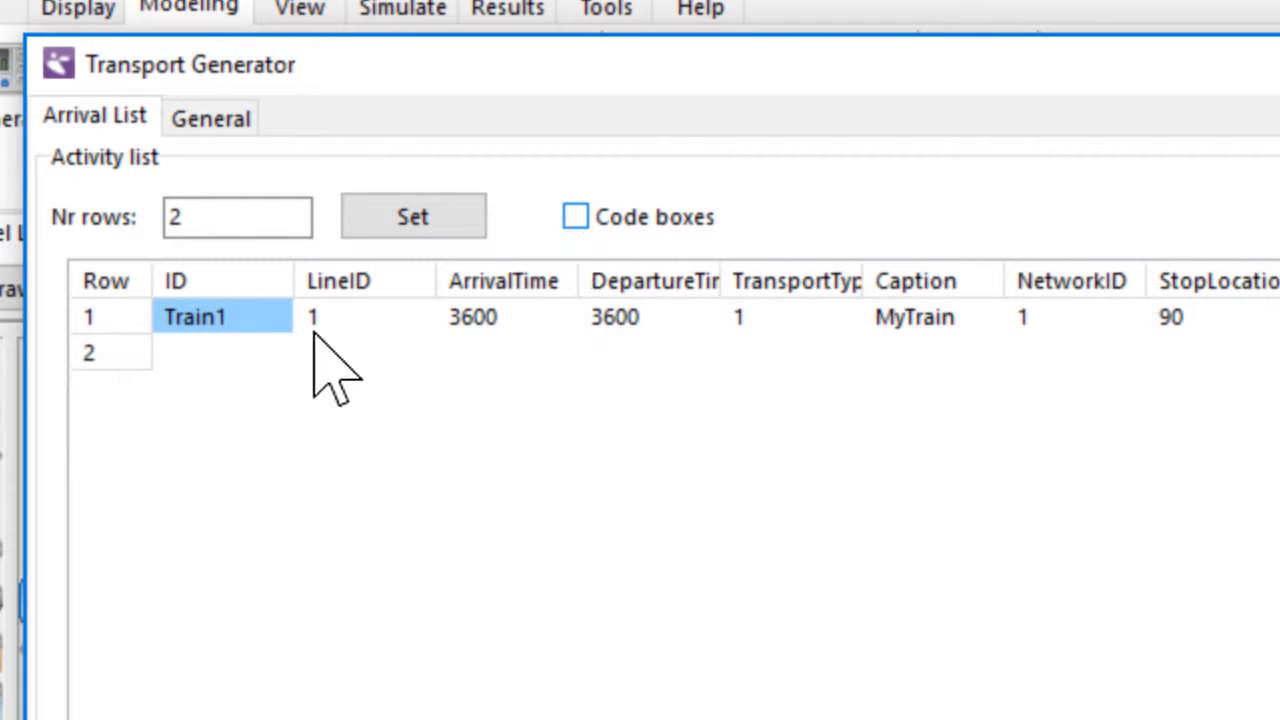
# Copy the entire Train1 row of the arrival list into the empty second row
pyautogui.click(224, 320)
pyautogui.click(179, 319)
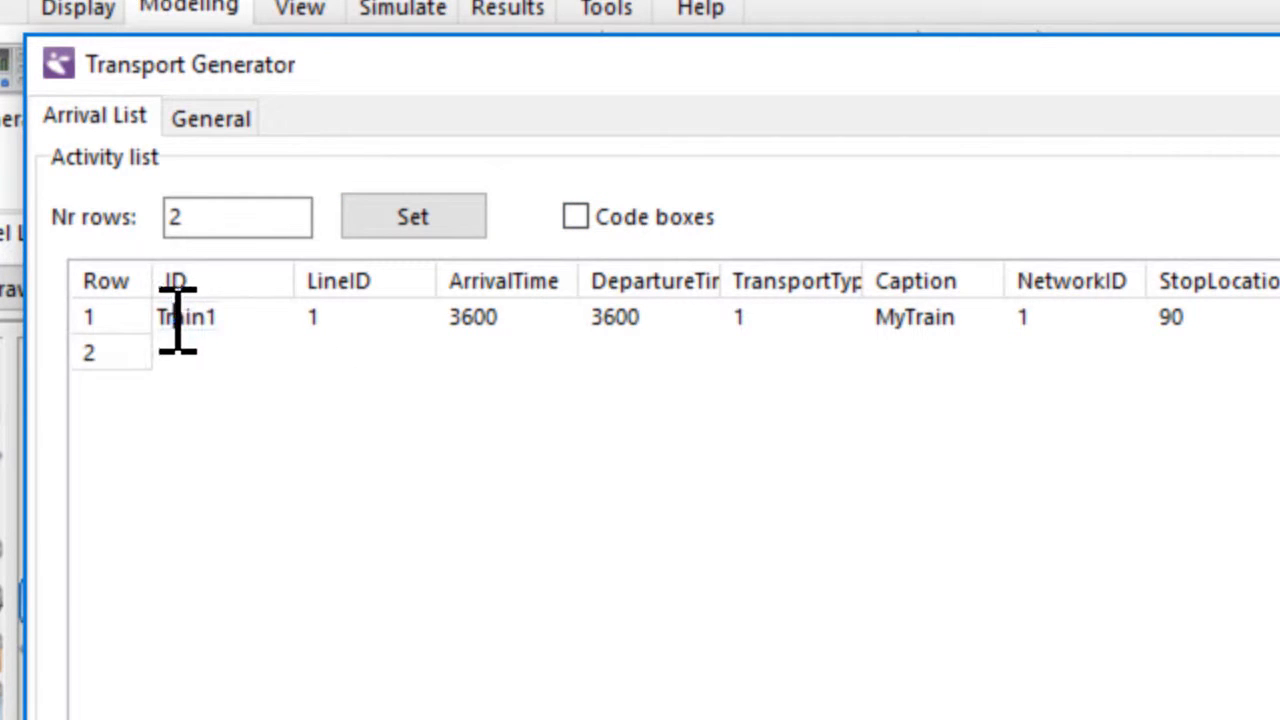
pyautogui.moveTo(170, 320); pyautogui.dragTo(508, 321)
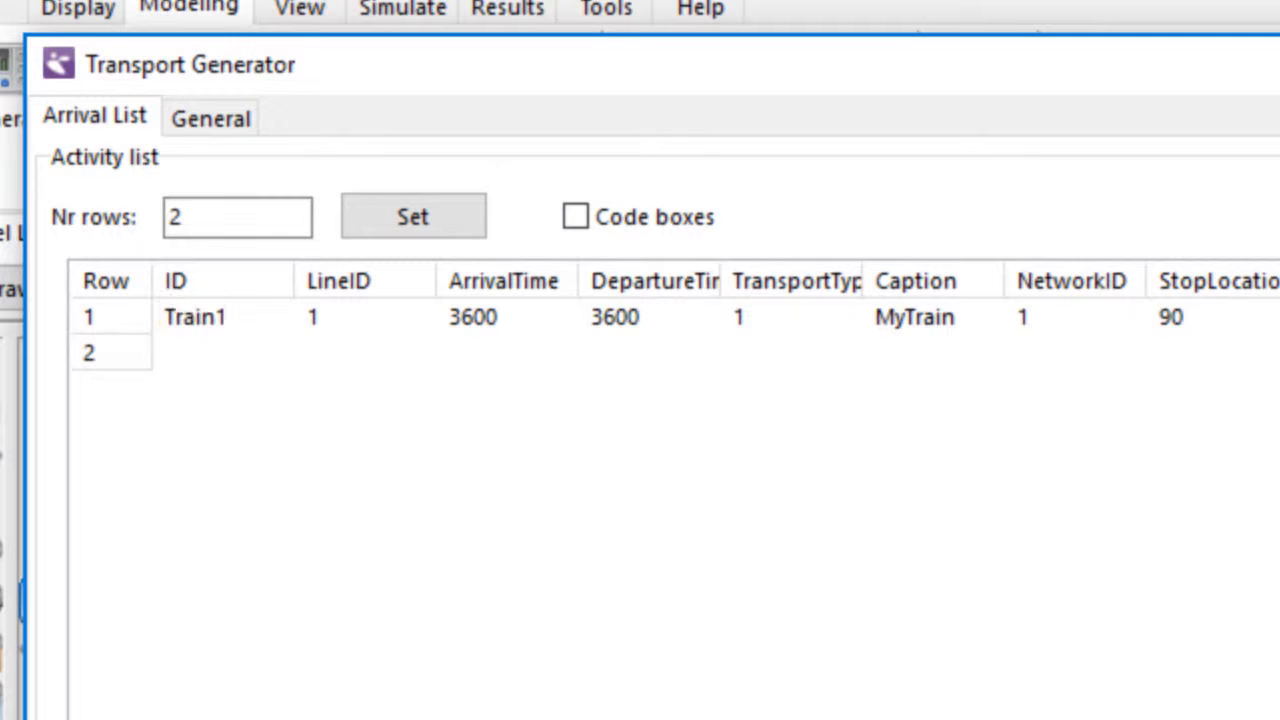
pyautogui.moveTo(1279, 318); pyautogui.dragTo(160, 307)
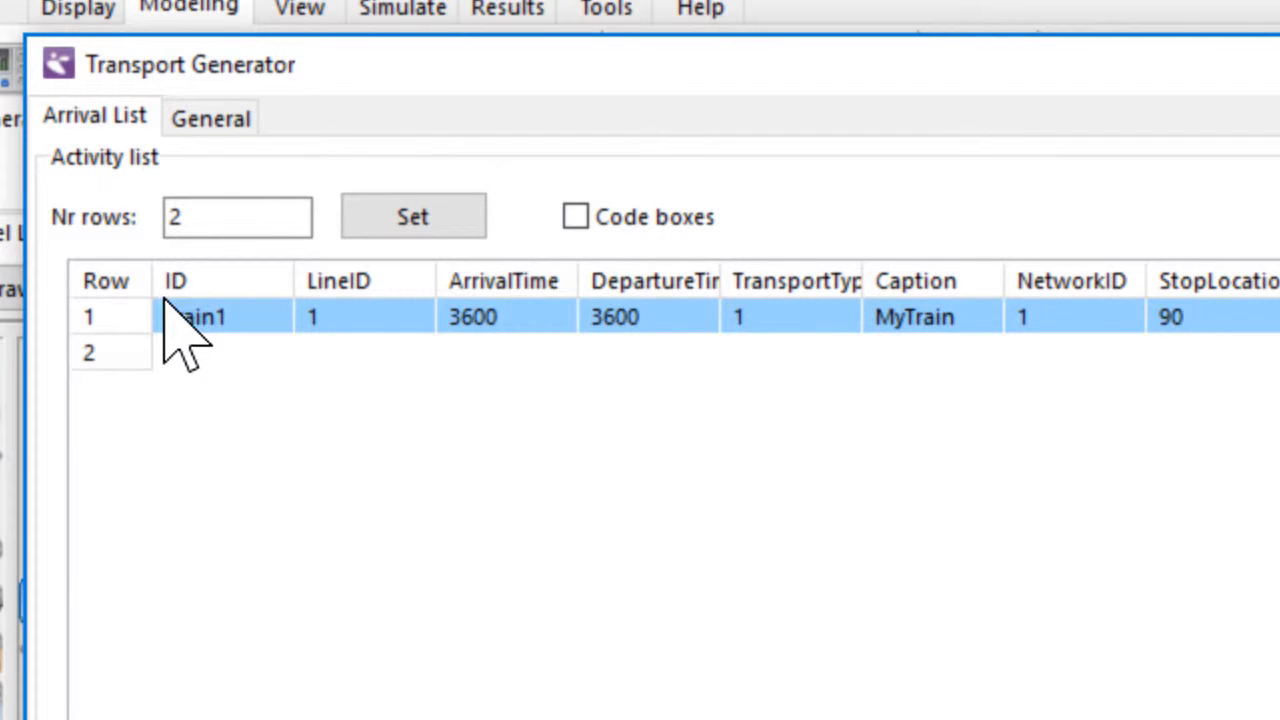
pyautogui.hotkey('ctrl', 'c')
pyautogui.click(180, 362)
pyautogui.hotkey('ctrl', 'v')
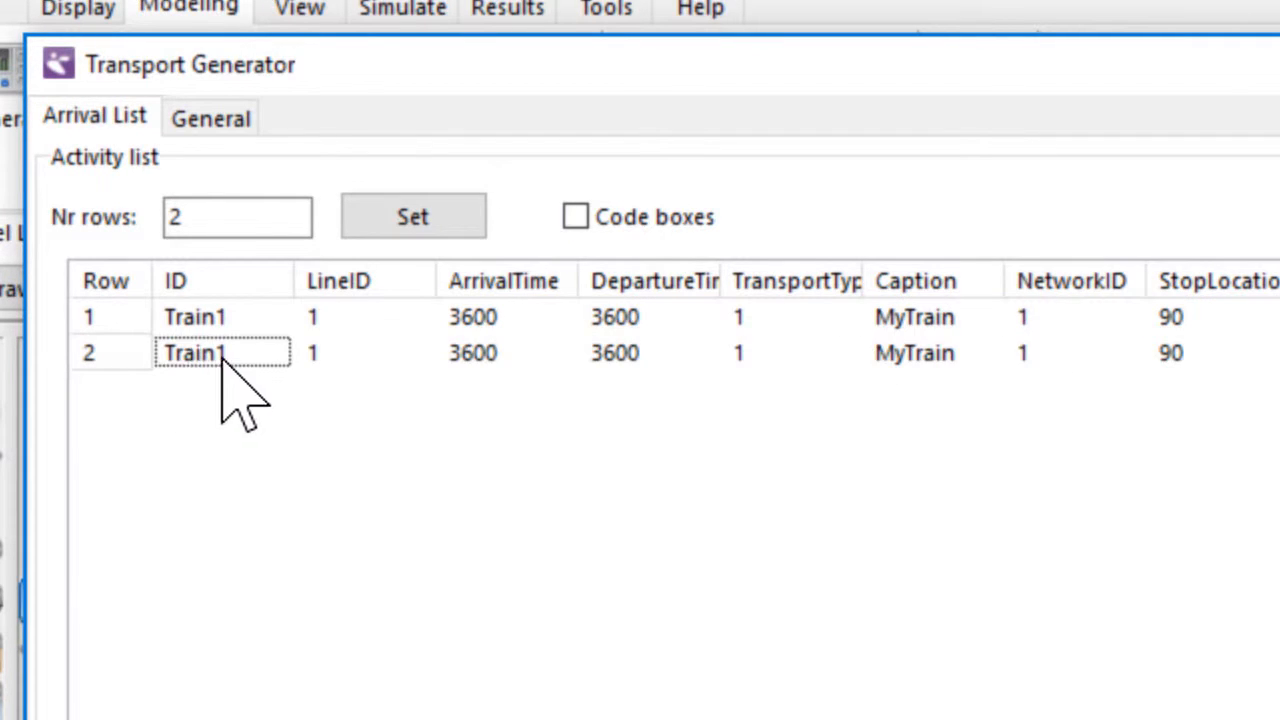
# Rename the second row's ID to Train2 and set the arrival/departure times to 0/Mins(2) for Train1 and Mins(2)/Mins(4) for Train2
pyautogui.click(262, 362)
pyautogui.click(251, 360)
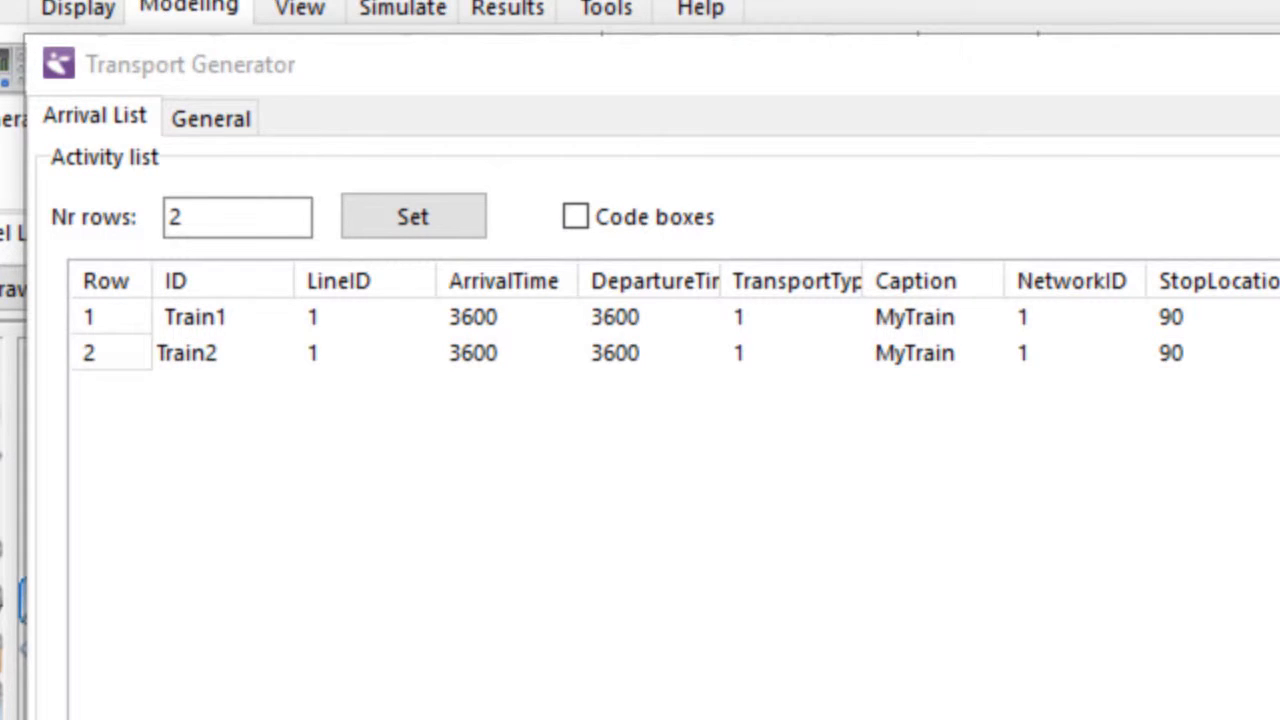
pyautogui.moveTo(477, 315); pyautogui.dragTo(612, 352)
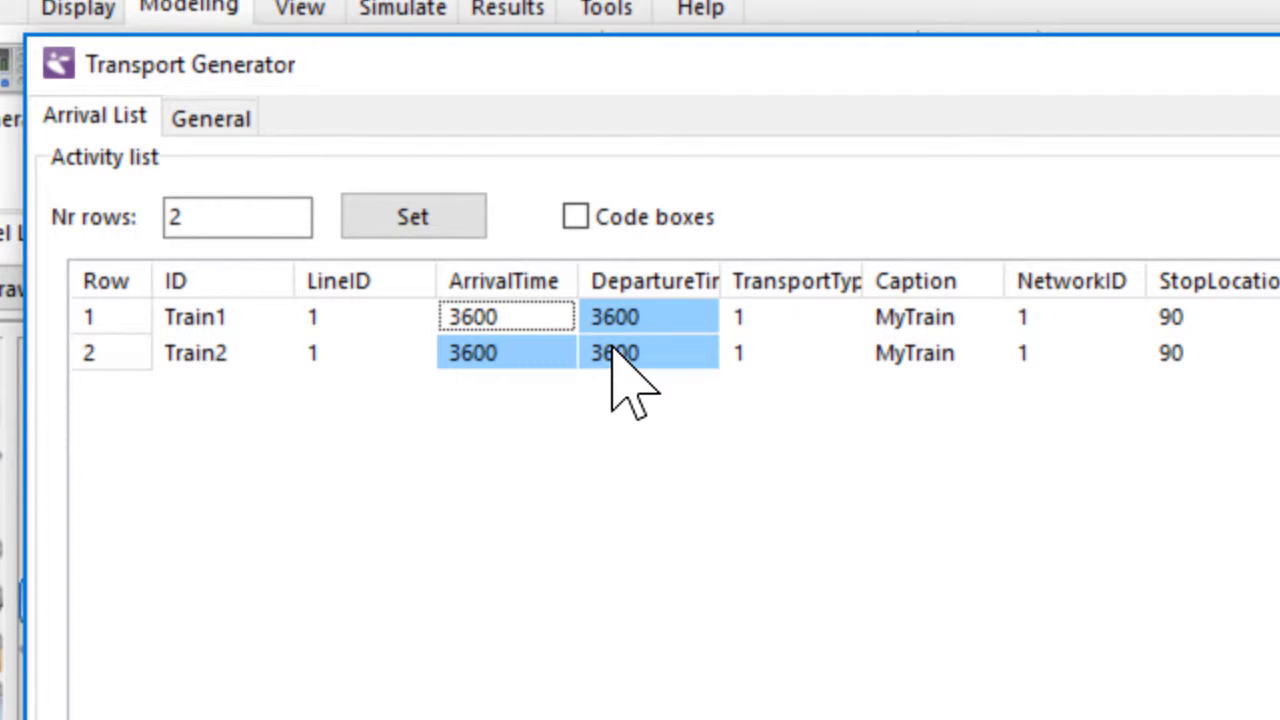
pyautogui.hotkey('ctrl', 'v')
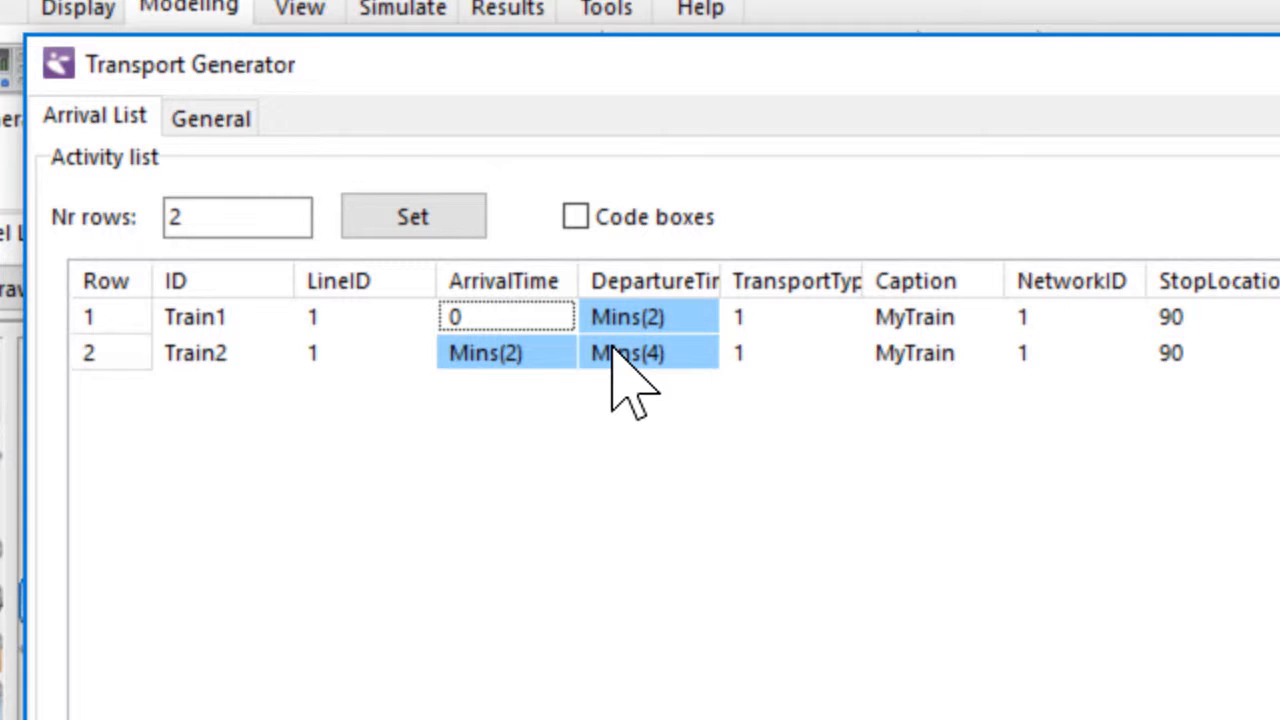
# Turn code boxes back on, check Train1's transport type, and assign Train2 to TransportNetwork_2
pyautogui.click(577, 215)
pyautogui.doubleClick(762, 316)
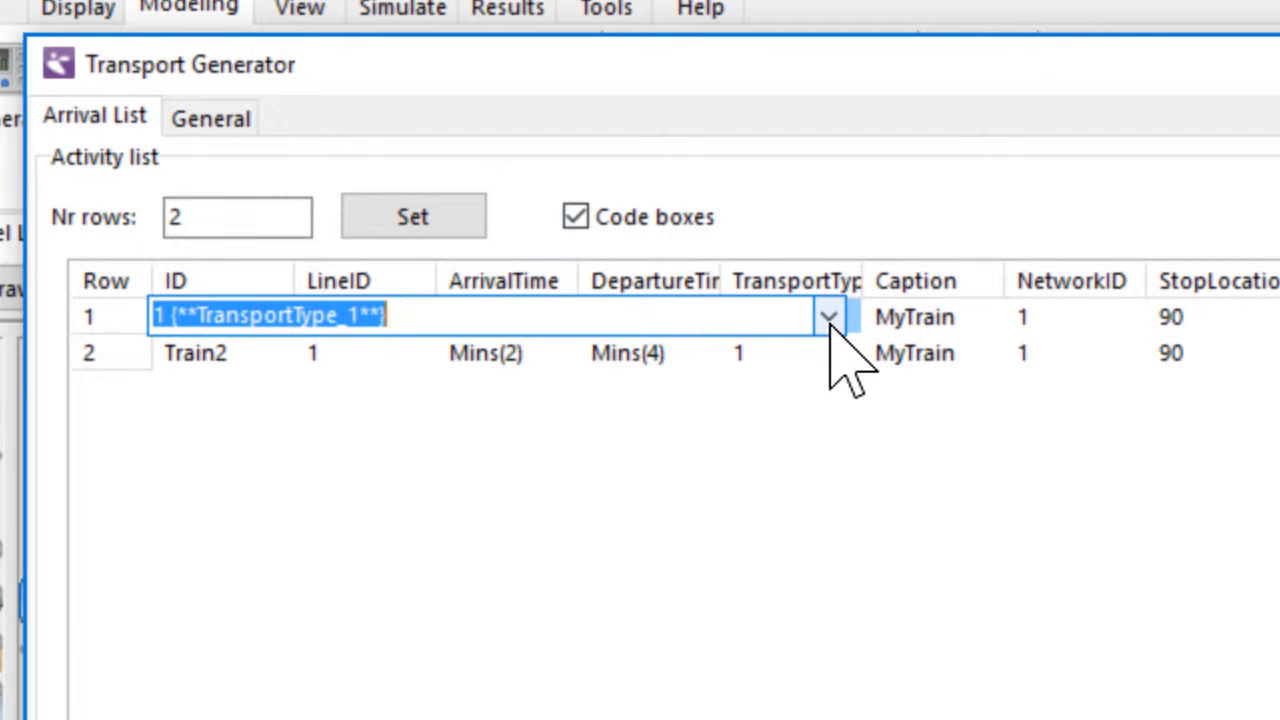
pyautogui.doubleClick(1046, 362)
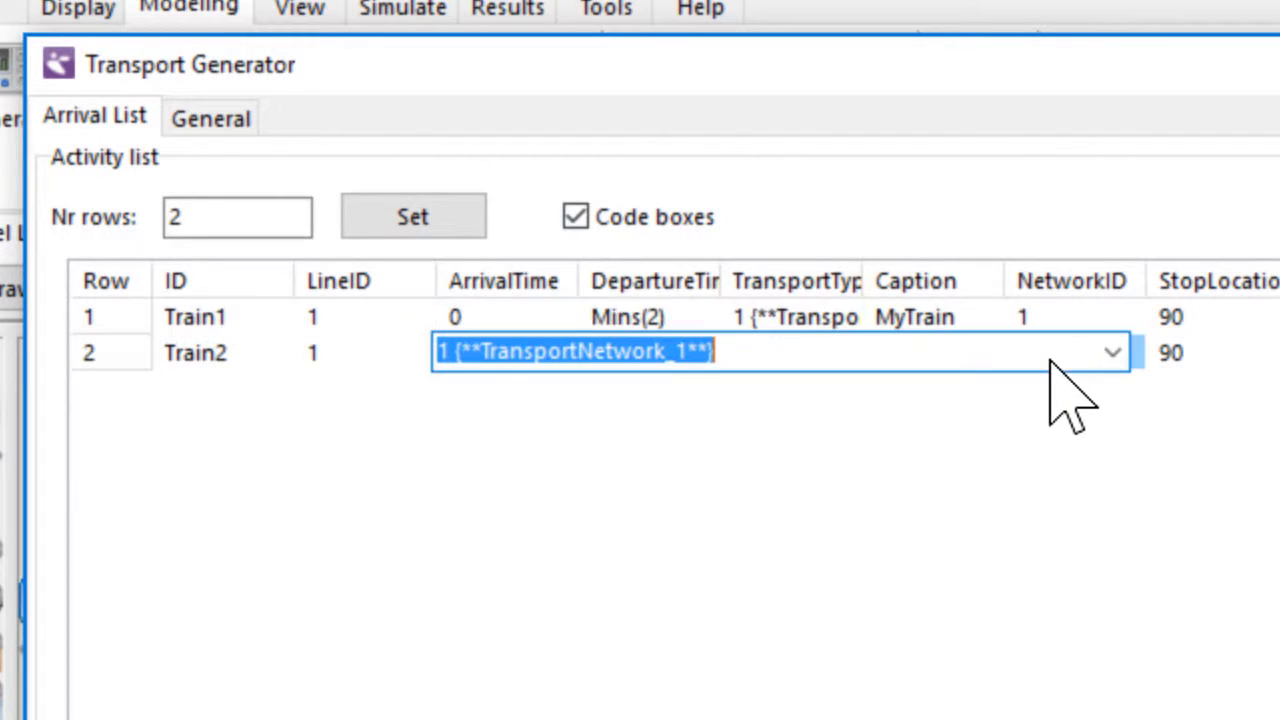
pyautogui.click(1110, 354)
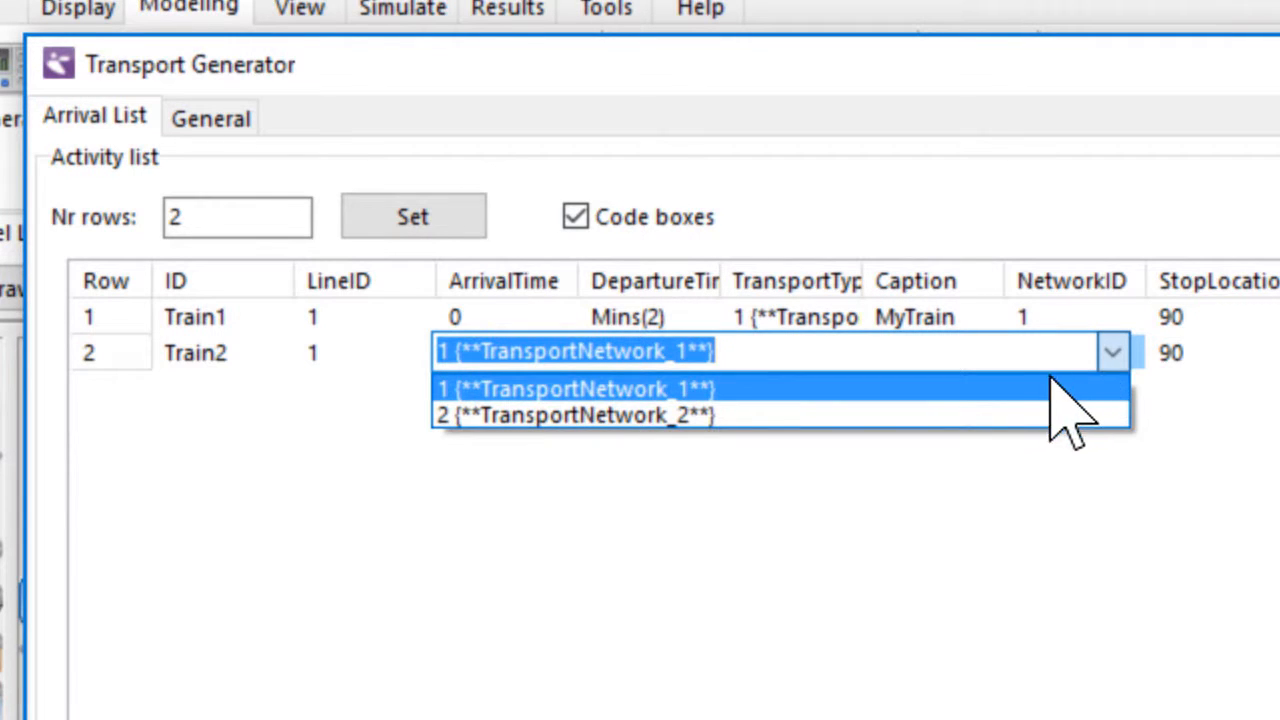
pyautogui.click(1010, 414)
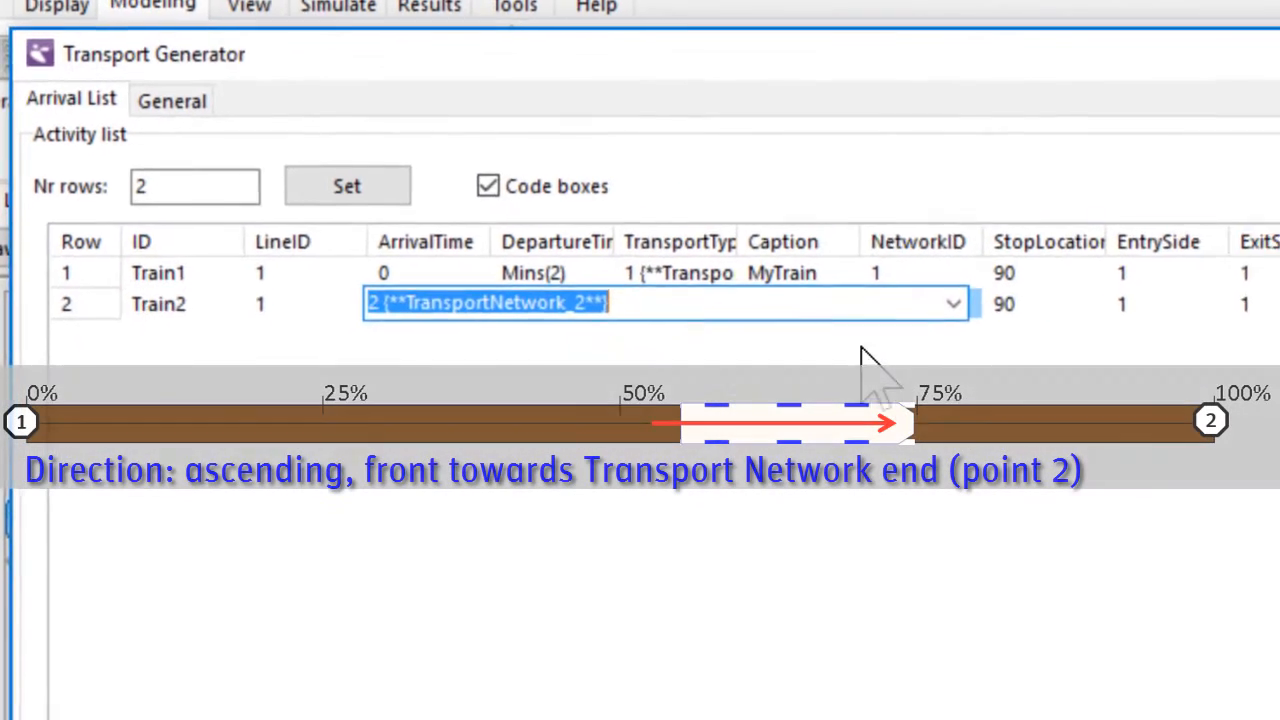
# Set the direction of Train1 in the arrival list to Descending
pyautogui.doubleClick(1211, 236)
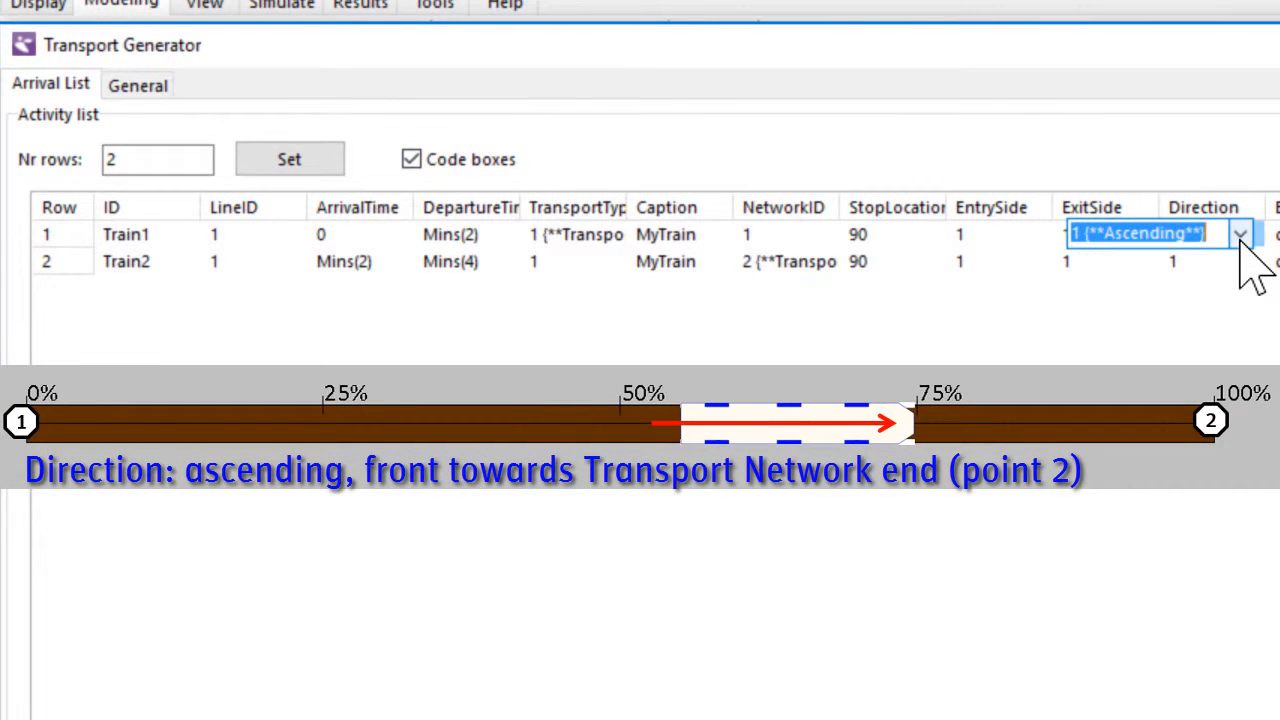
pyautogui.click(1241, 236)
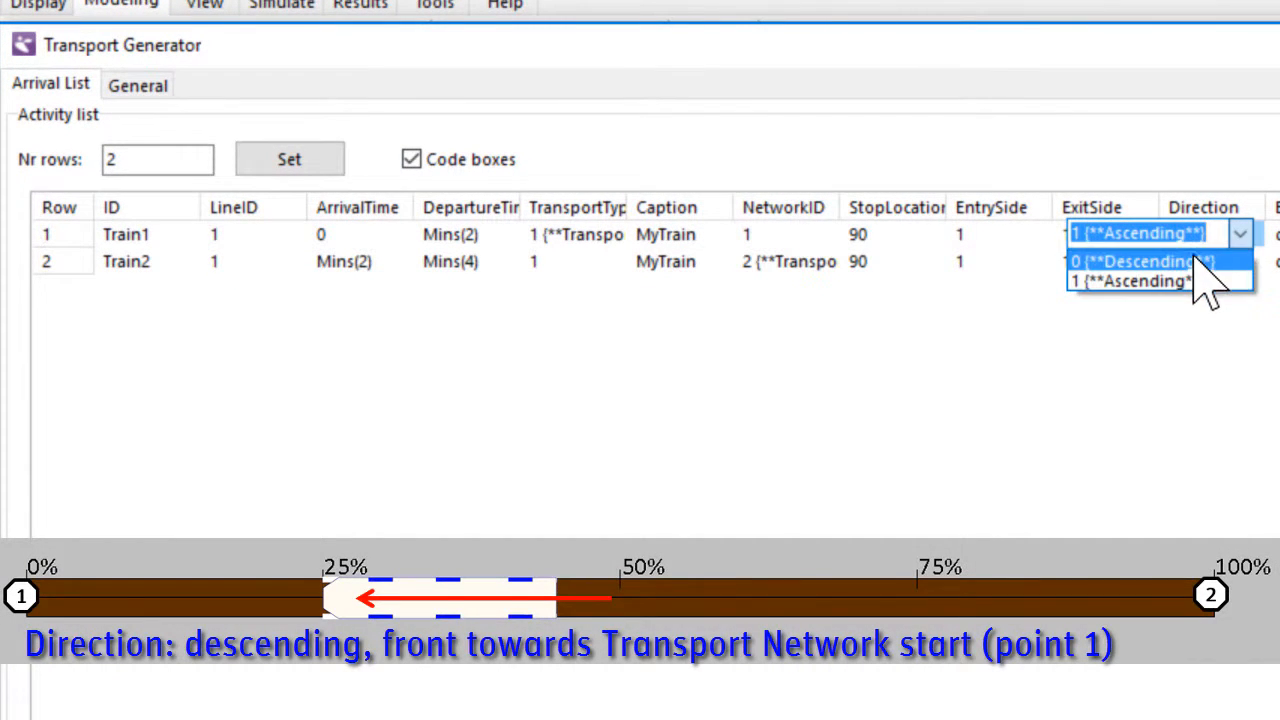
pyautogui.click(1196, 261)
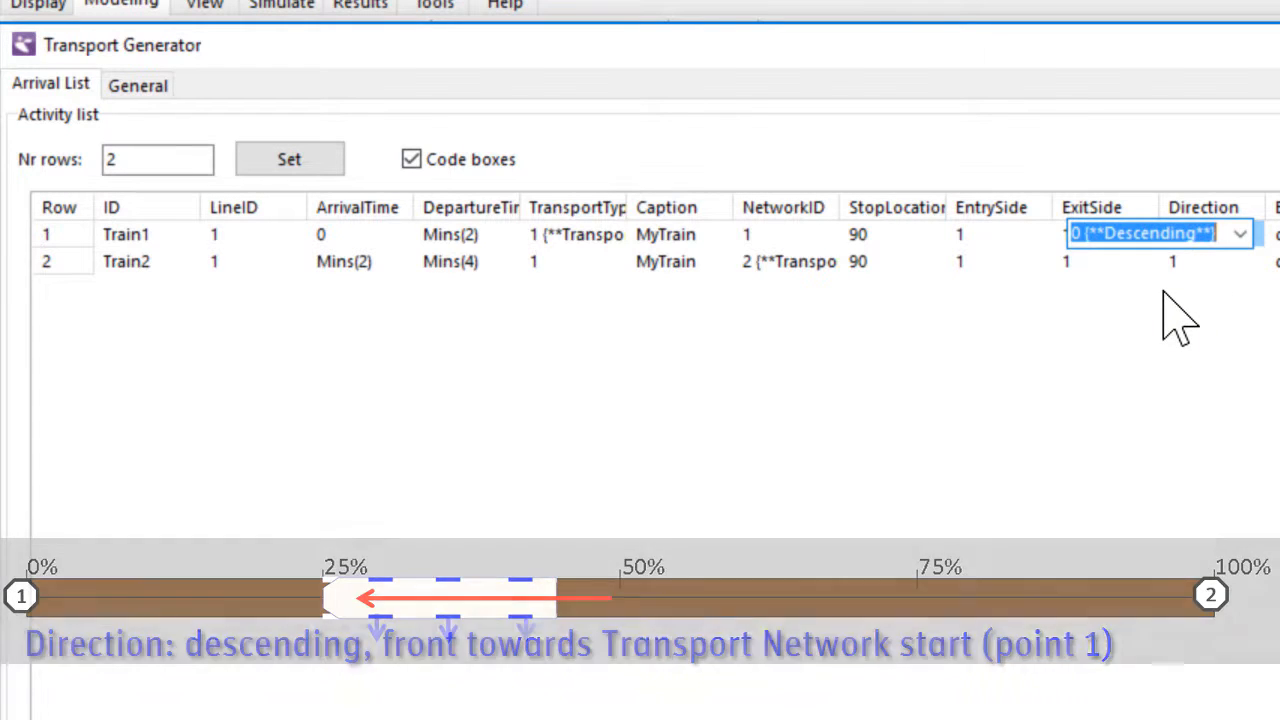
# Review Train1's entry side options, keep Left, and set its stop location to 15
pyautogui.doubleClick(1024, 235)
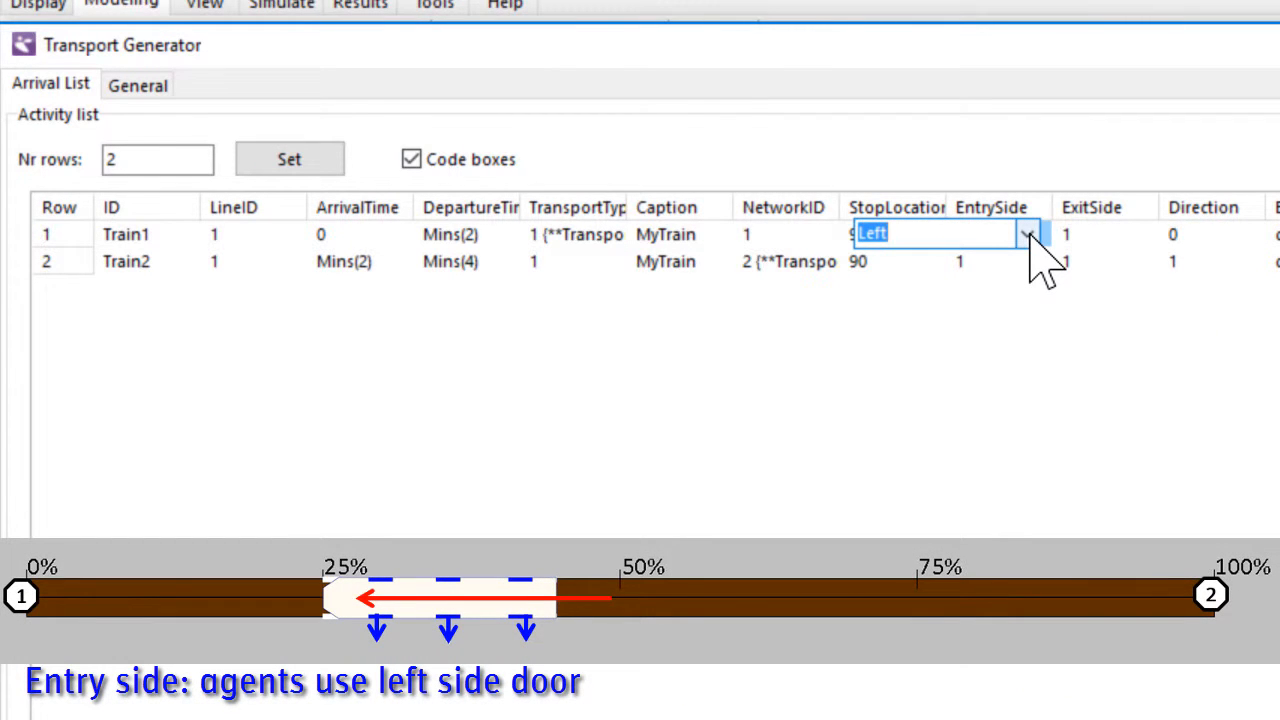
pyautogui.click(1027, 234)
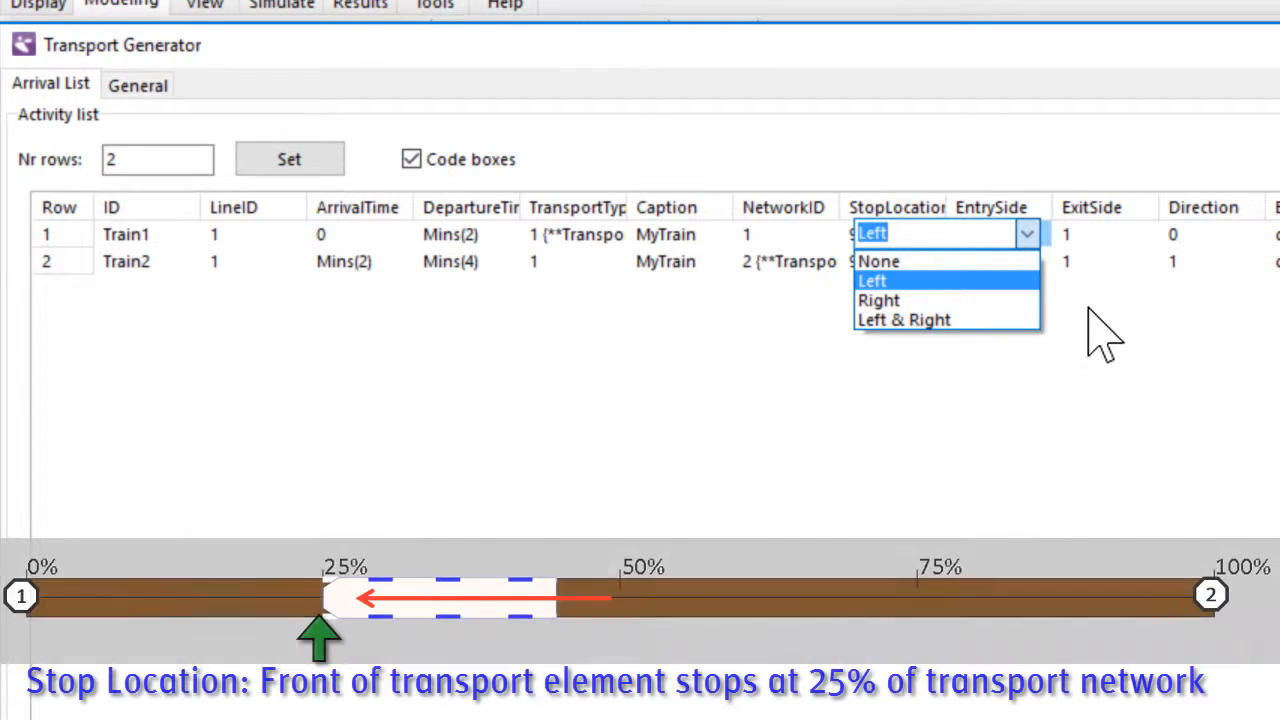
pyautogui.click(1100, 336)
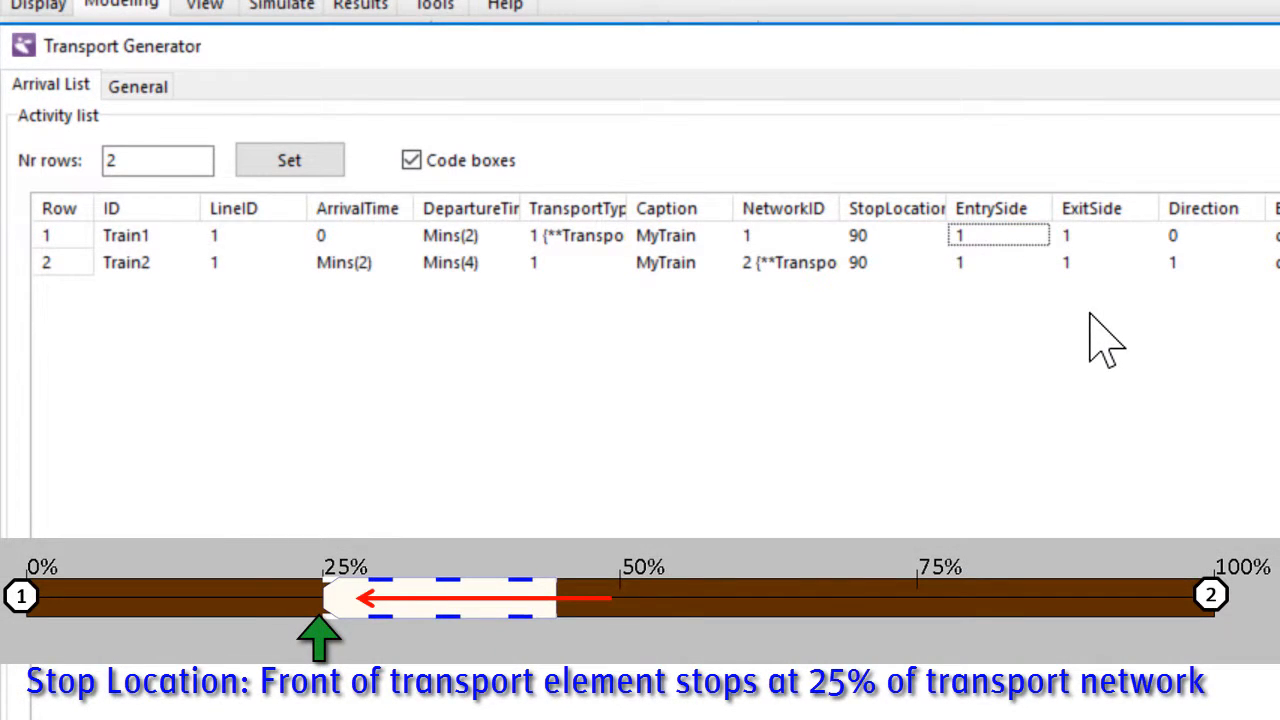
pyautogui.click(885, 240)
pyautogui.click(885, 240)
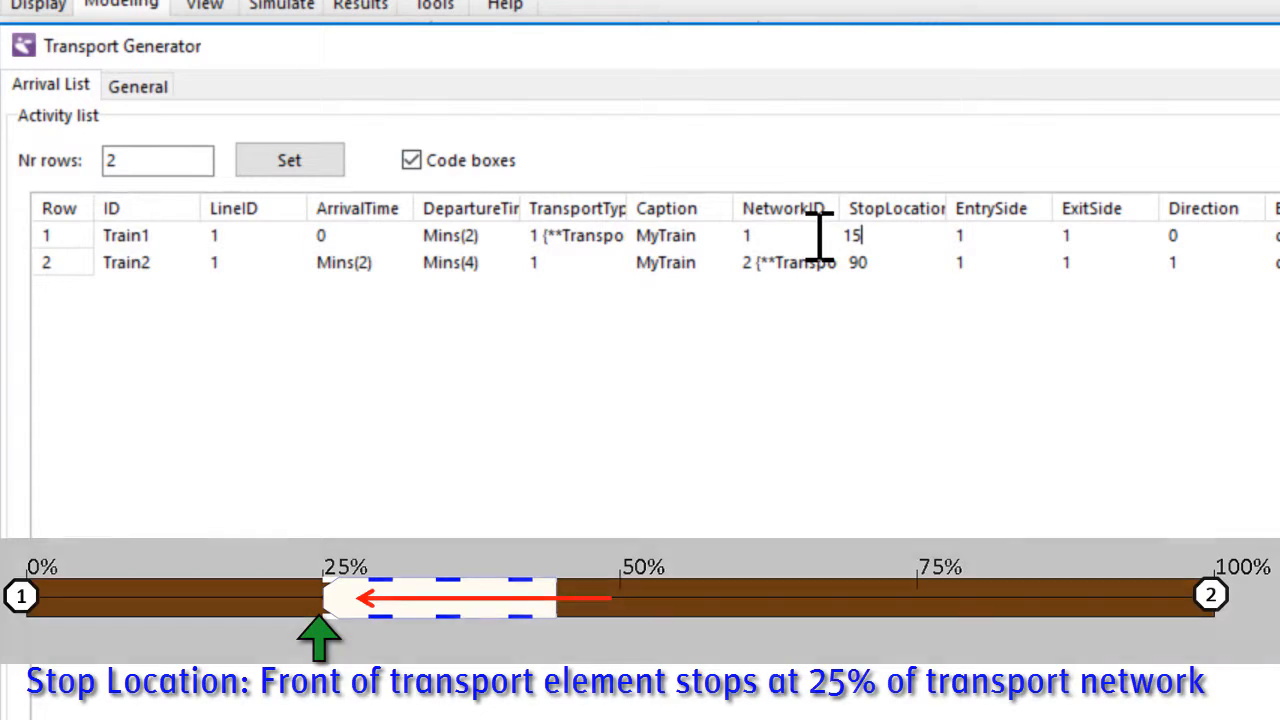
# Set the generator's repetitive mode to RepeatTime with a repeat time of mins(10)
pyautogui.click(138, 87)
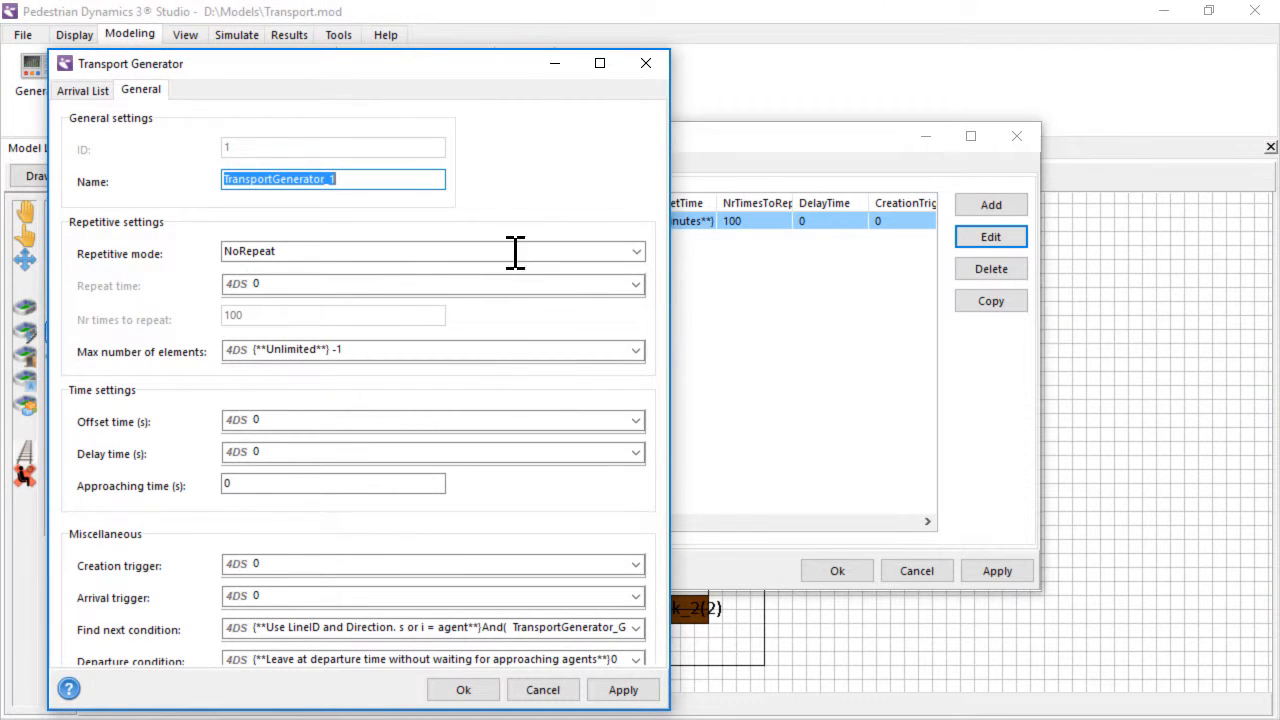
pyautogui.click(636, 252)
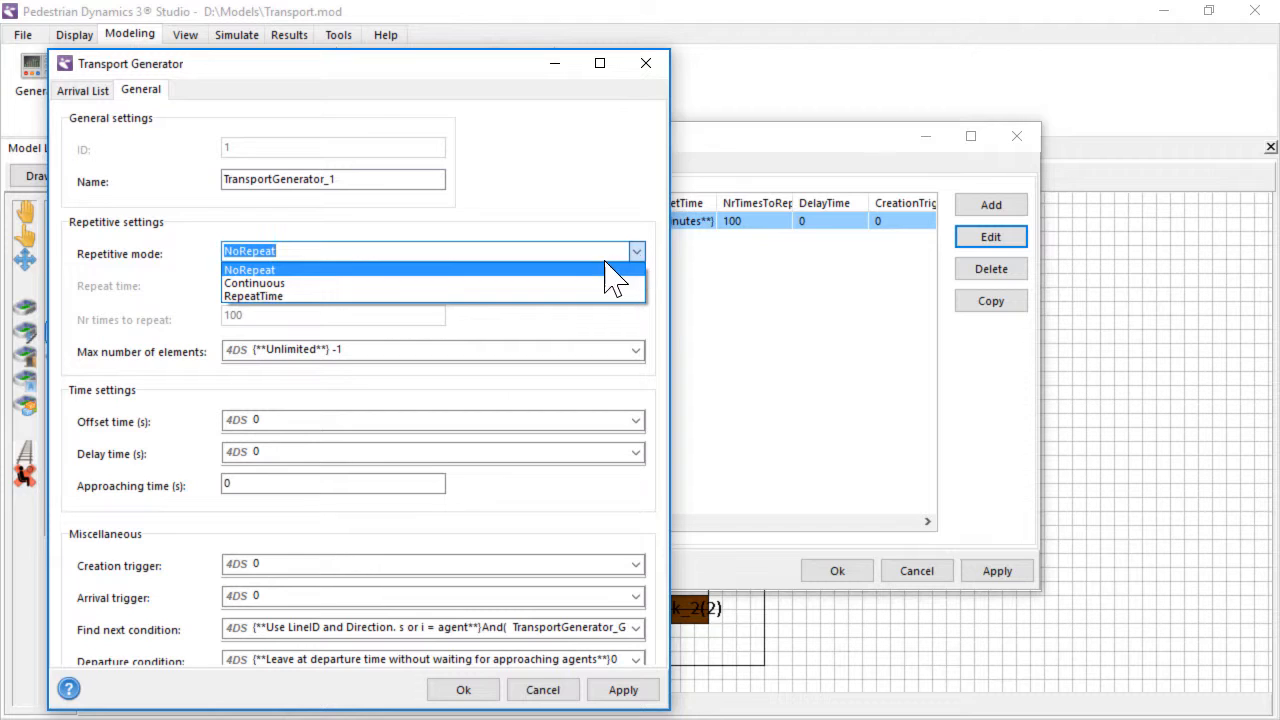
pyautogui.click(568, 296)
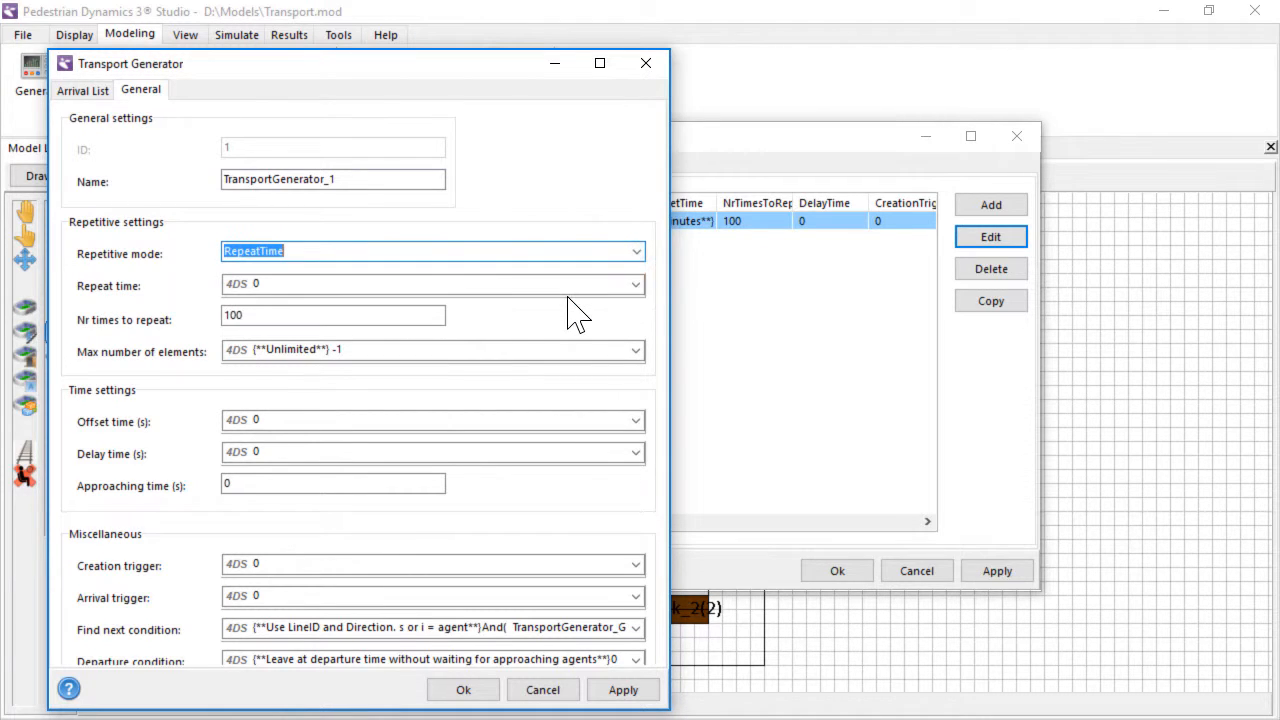
pyautogui.click(636, 285)
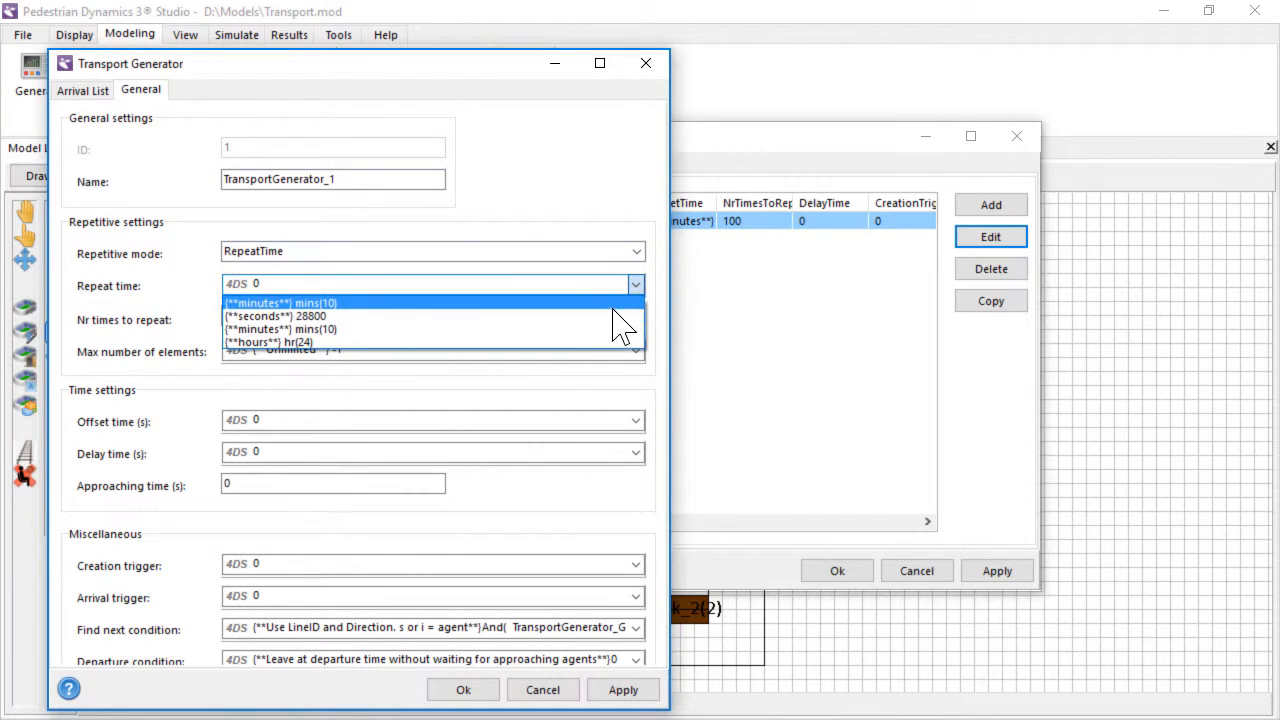
pyautogui.click(612, 316)
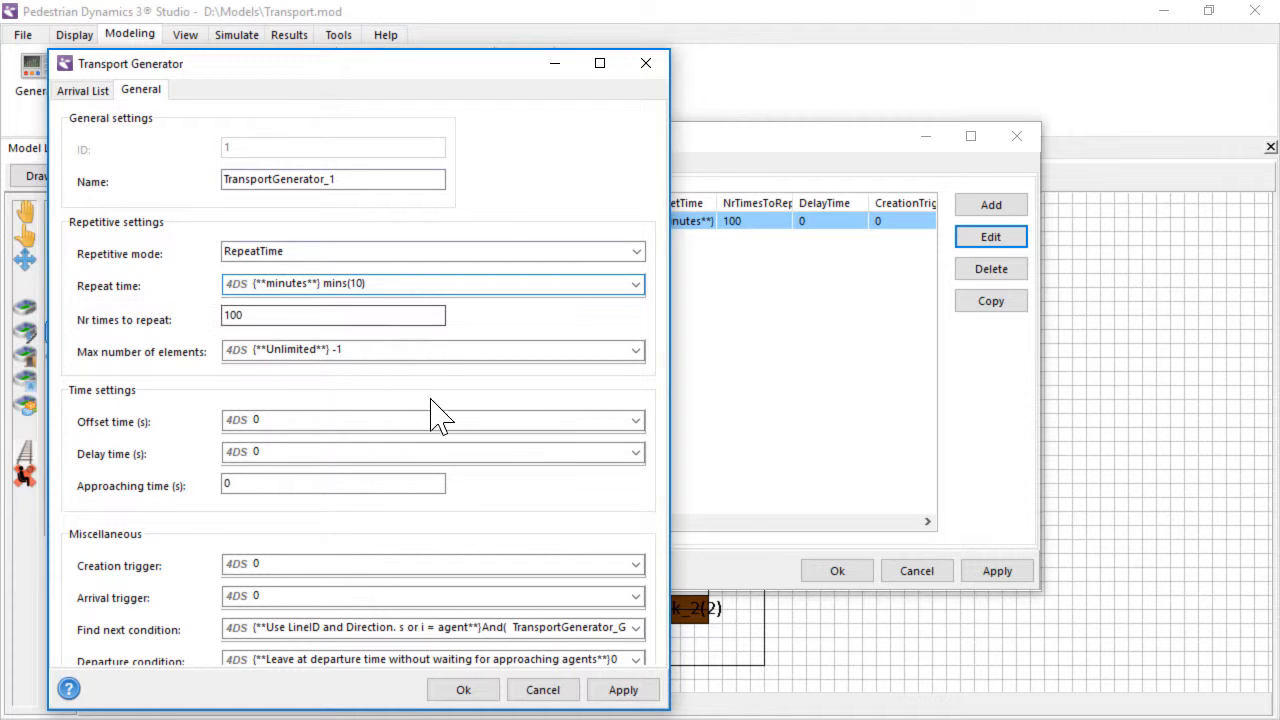
# Set the generator's offset time to mins(10), and accept the generator and transportation input settings
pyautogui.click(635, 421)
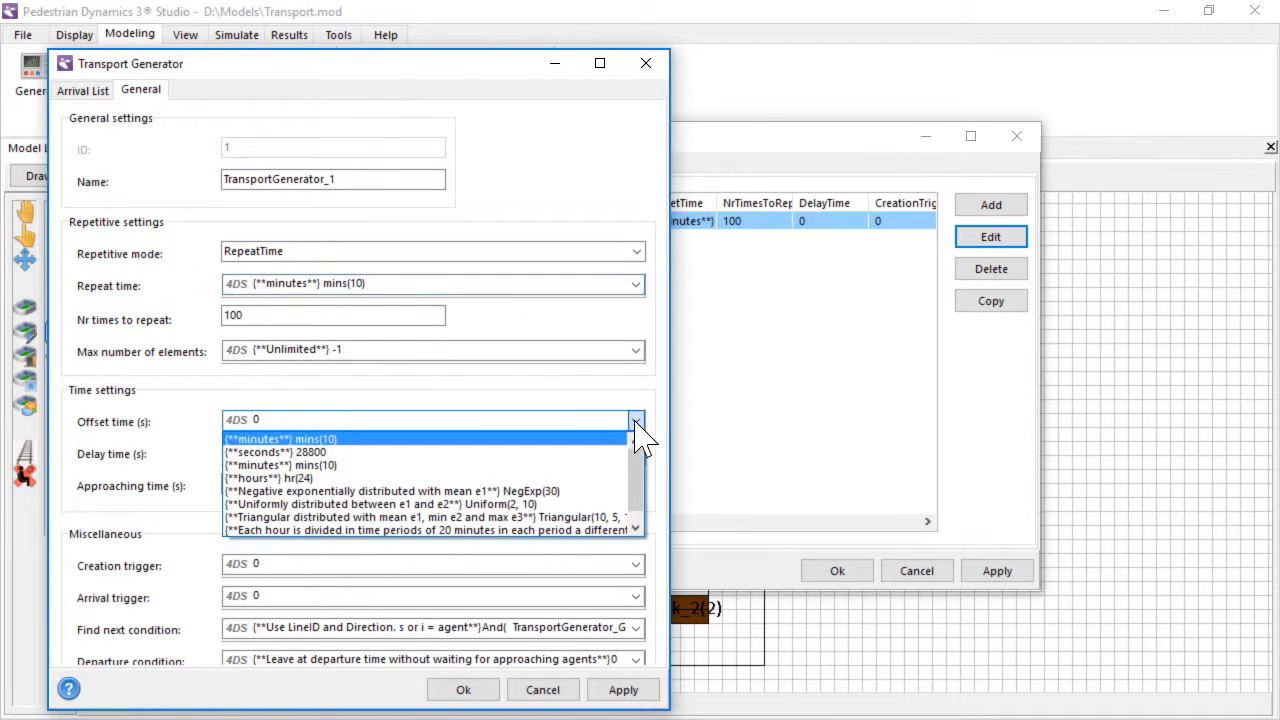
pyautogui.click(578, 465)
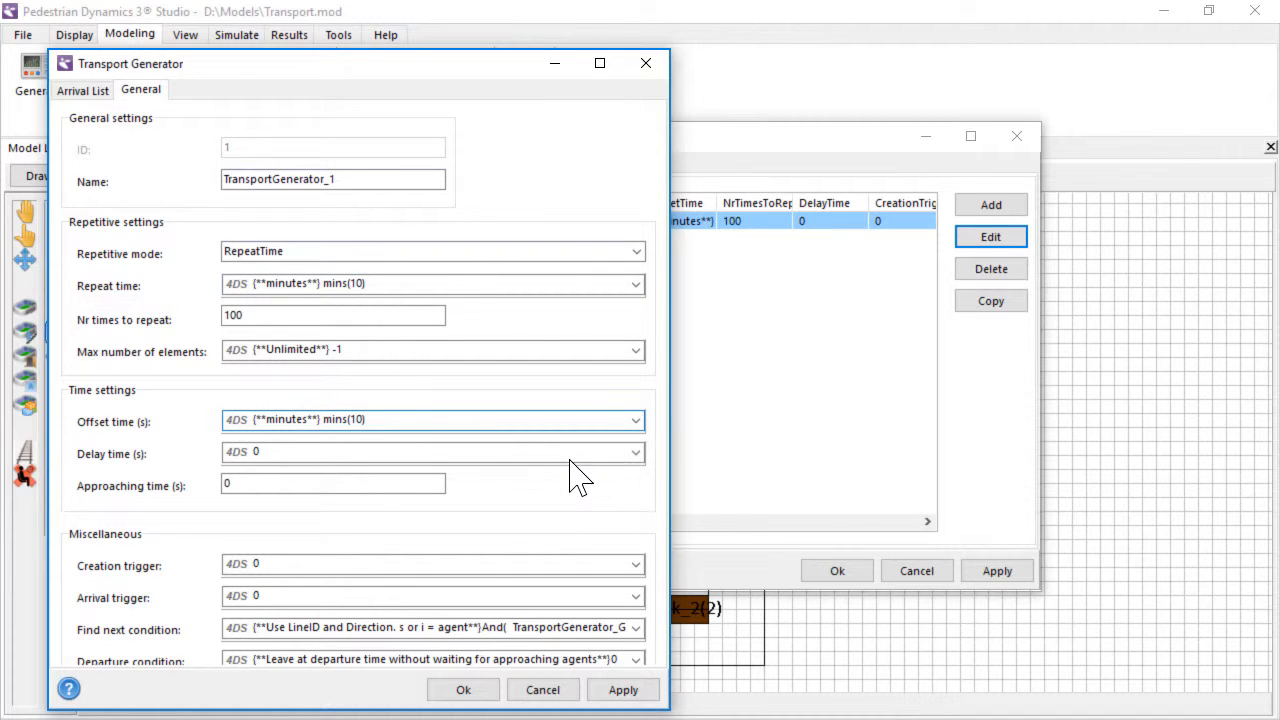
pyautogui.click(464, 692)
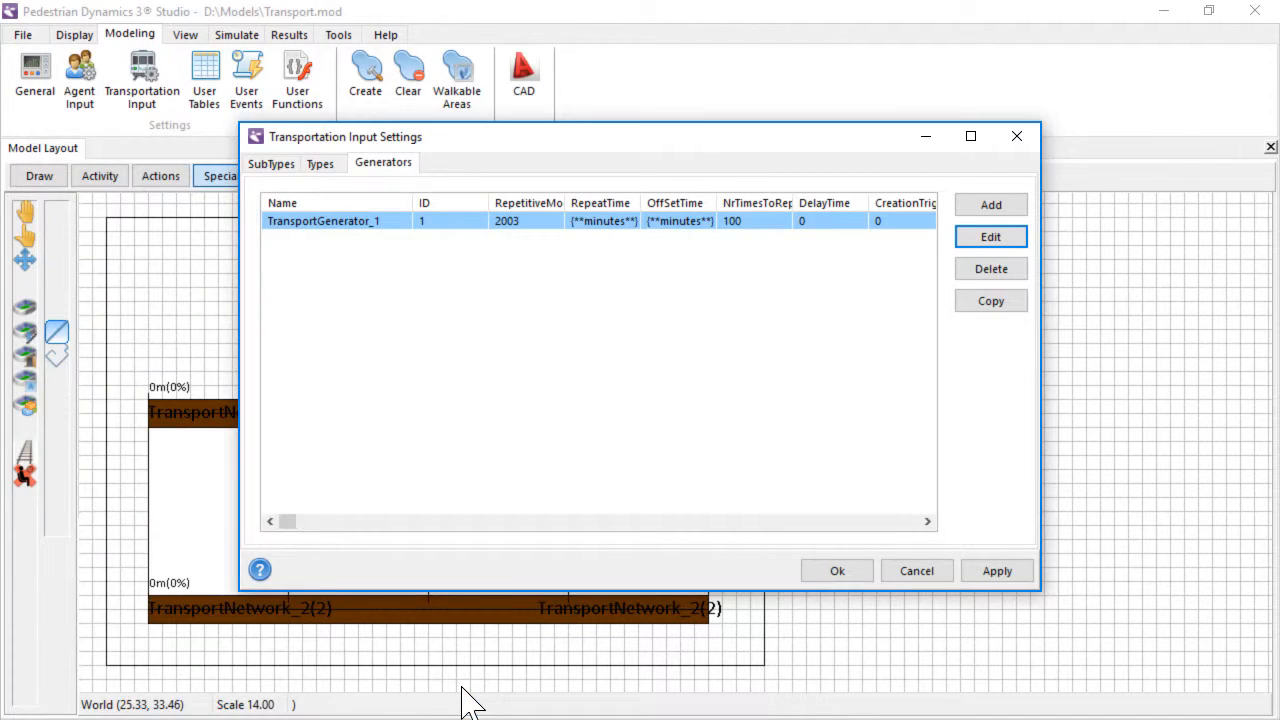
pyautogui.click(837, 572)
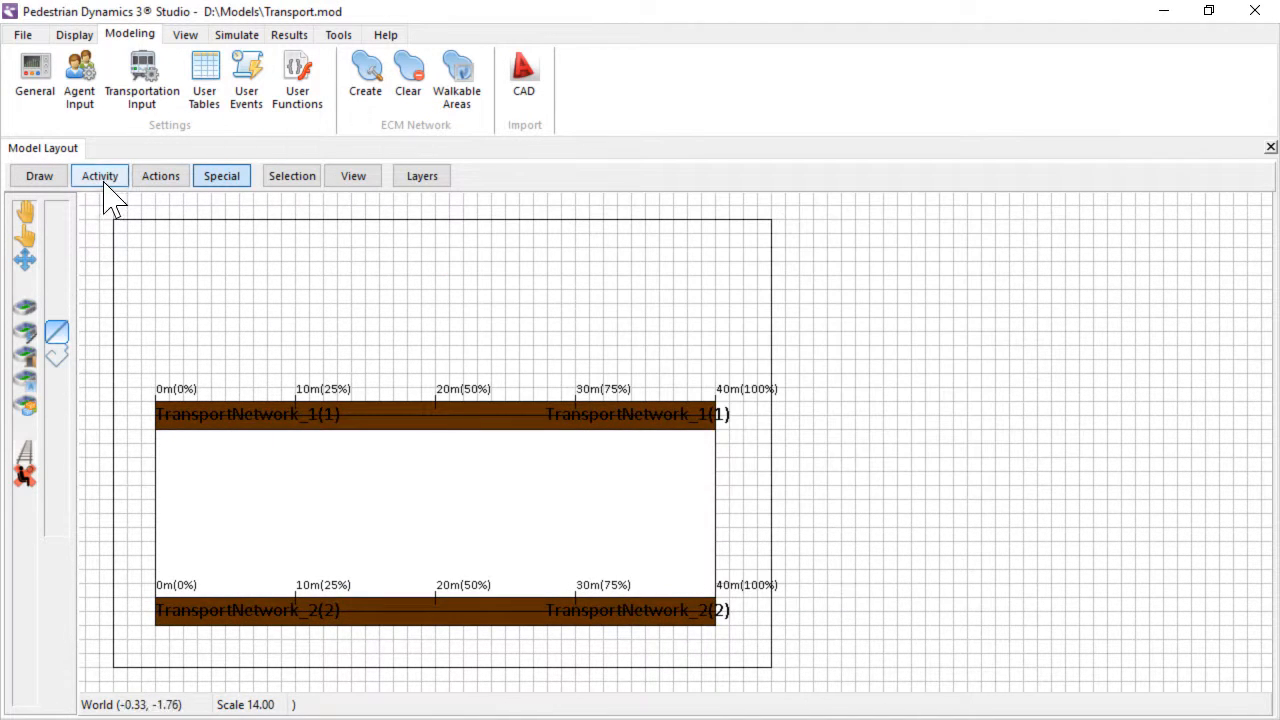
# Draw two upright entry/exit areas of about 2 by 7 m on the platform, one near each end between the tracks
pyautogui.click(100, 176)
pyautogui.click(24, 307)
pyautogui.click(56, 258)
pyautogui.moveTo(169, 471); pyautogui.dragTo(200, 570)
pyautogui.moveTo(673, 471); pyautogui.dragTo(700, 572)
pyautogui.click(237, 34)
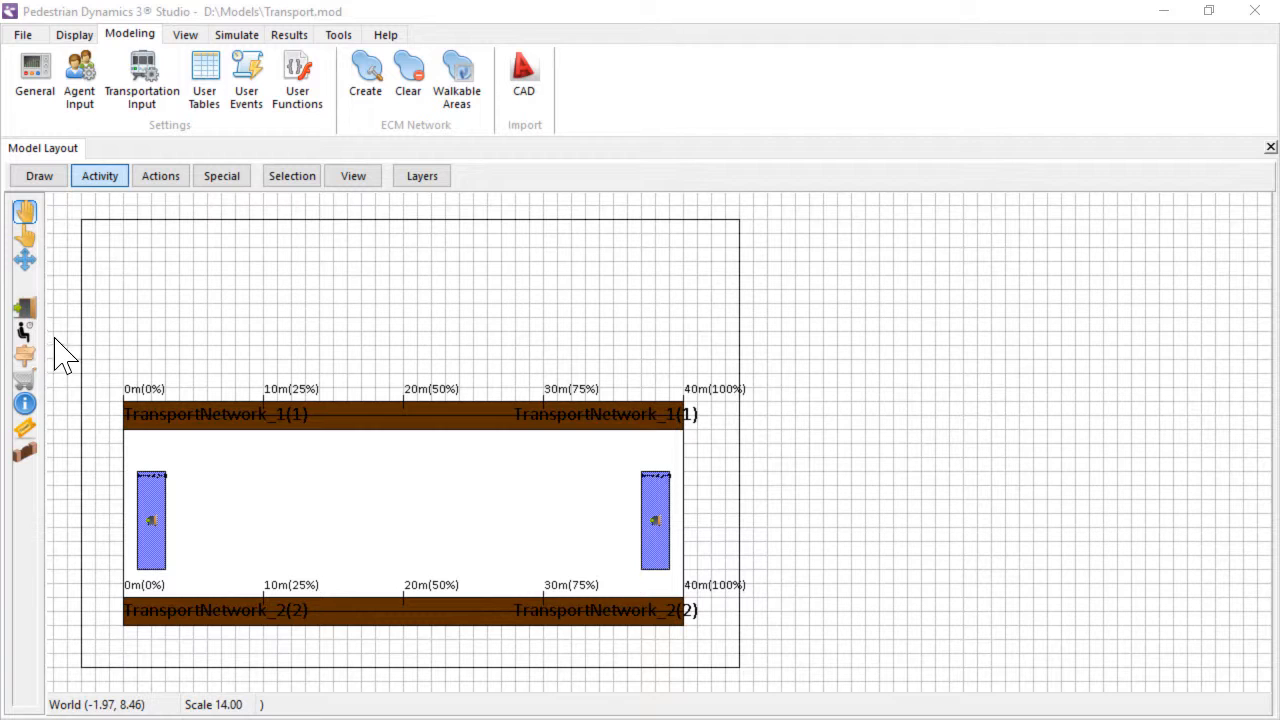
# Draw a waiting area of about 5 by 5 m above the first track, outside the platform
pyautogui.click(24, 332)
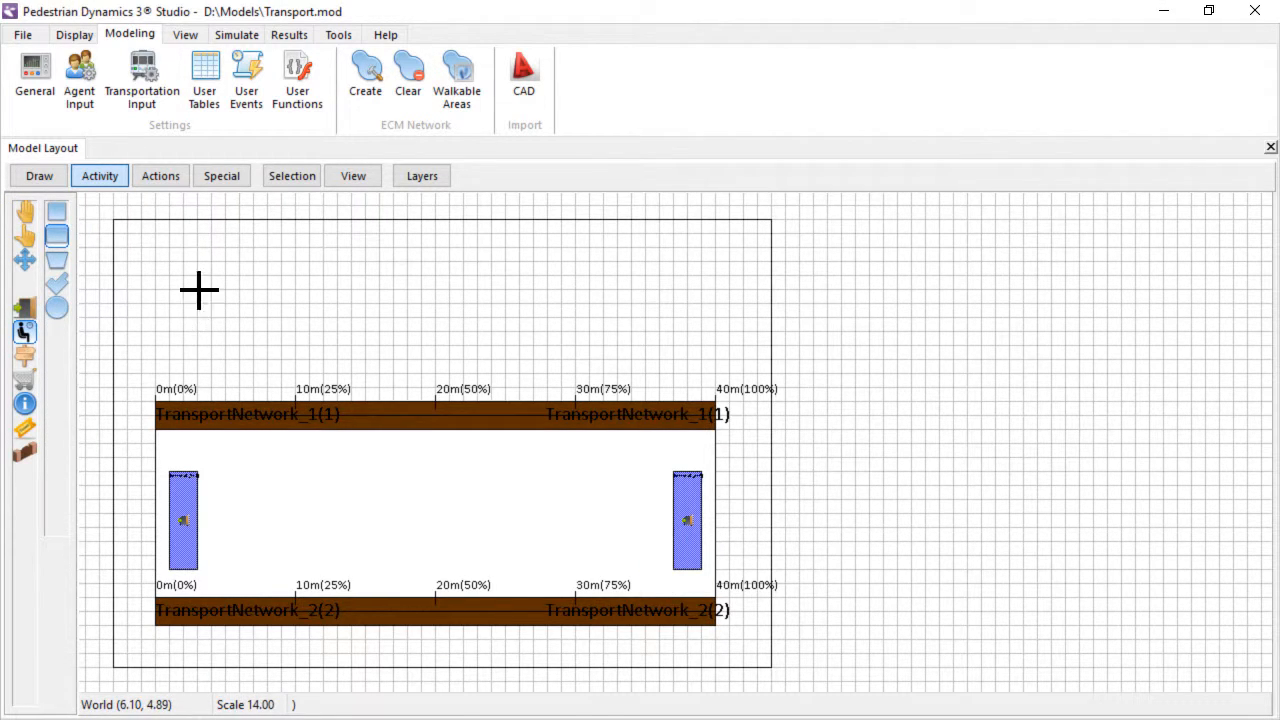
pyautogui.moveTo(199, 290); pyautogui.dragTo(270, 361)
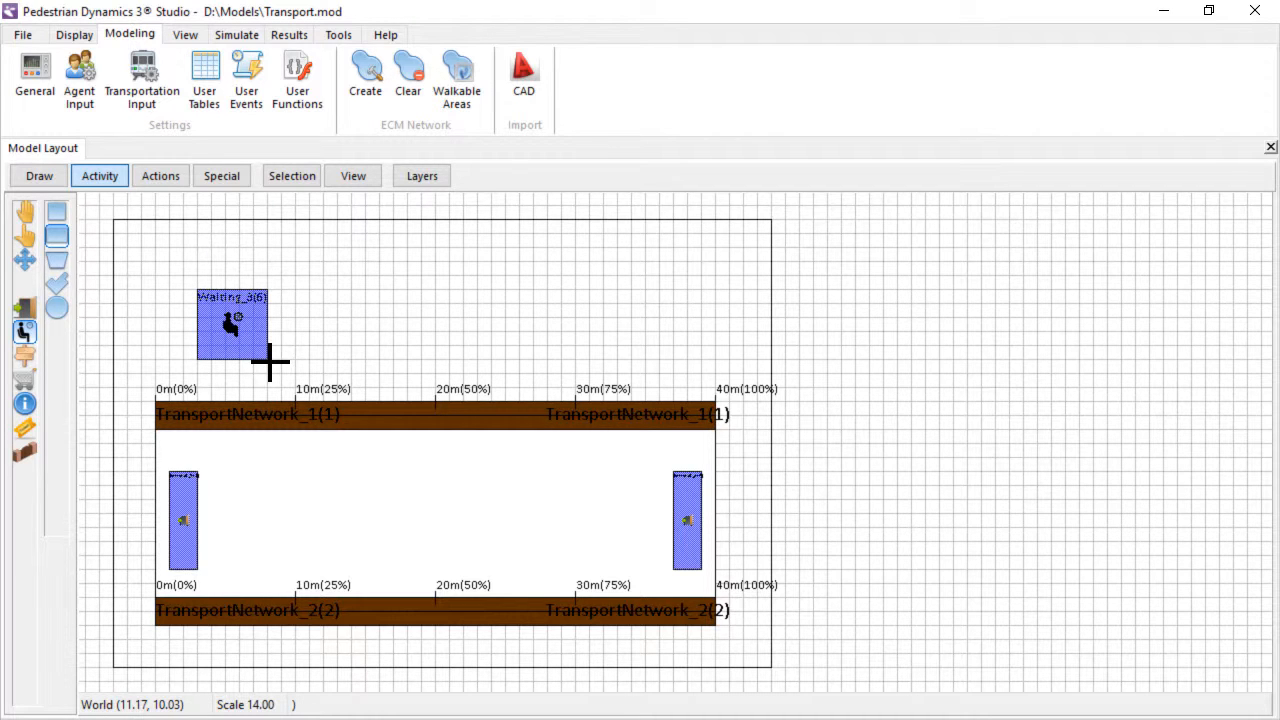
pyautogui.rightClick(270, 361)
# Set the new waiting area's activity time to Wait until triggered
pyautogui.doubleClick(258, 338)
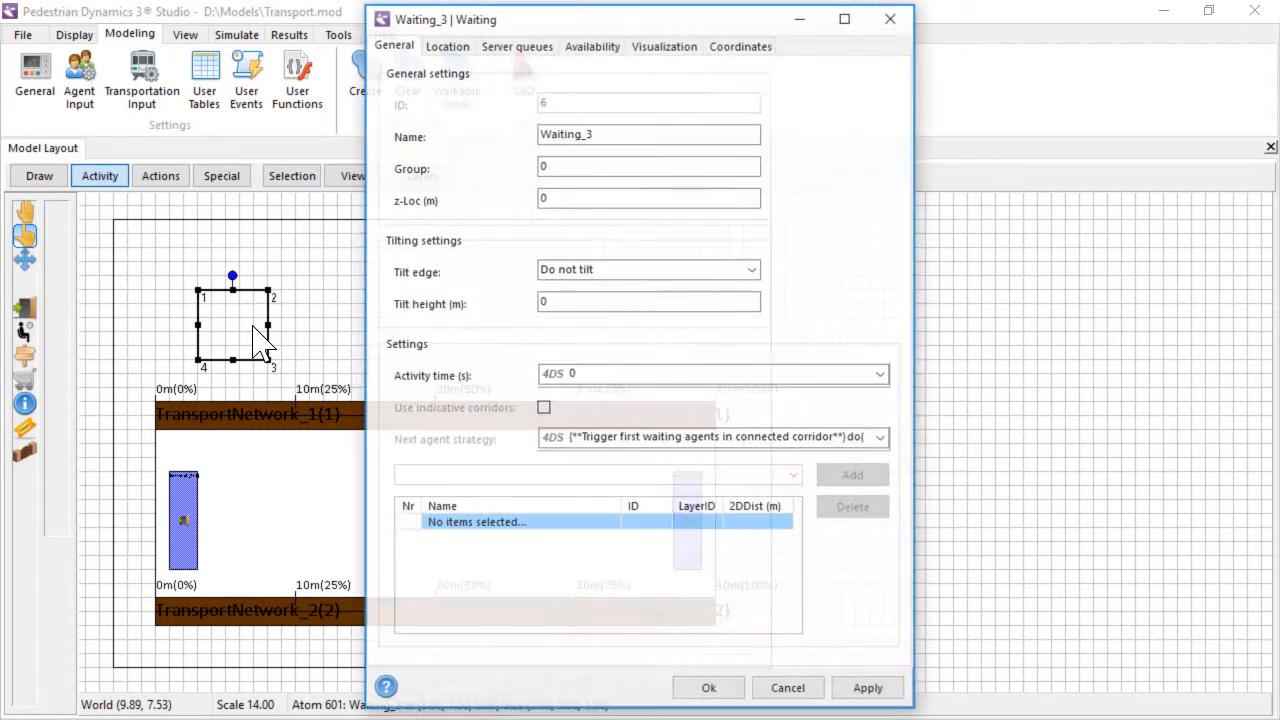
pyautogui.click(888, 374)
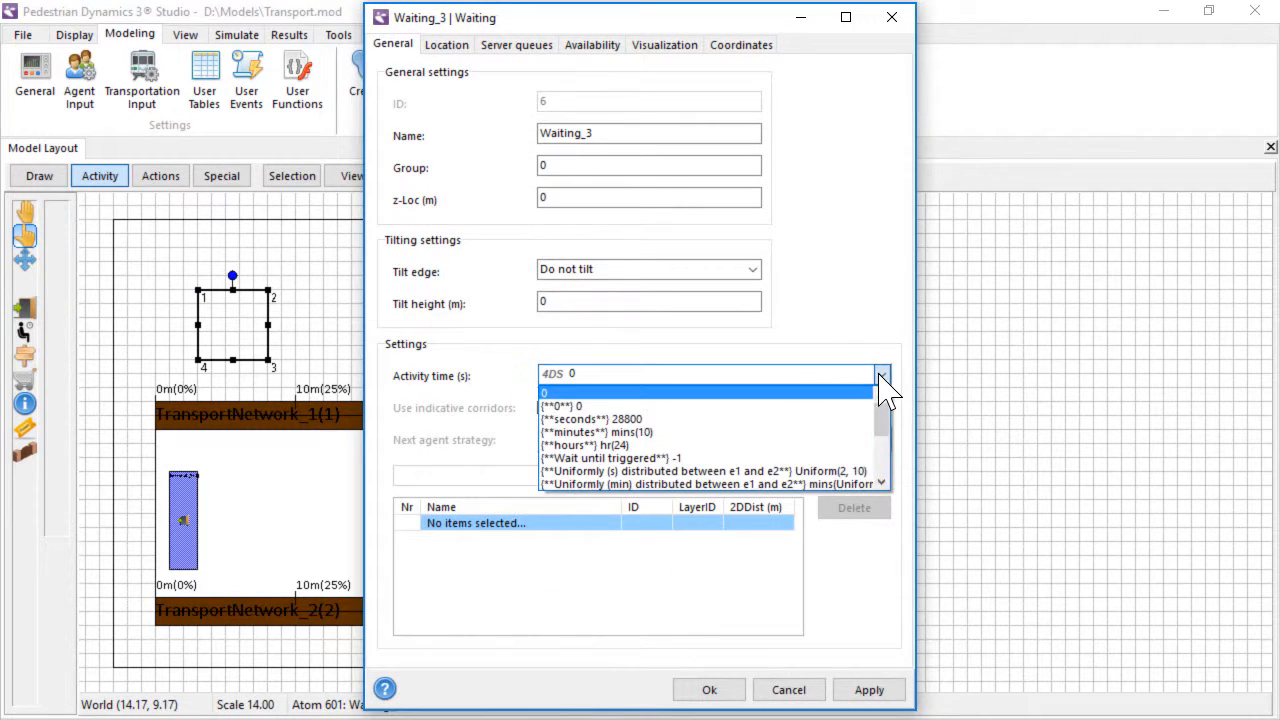
pyautogui.click(775, 452)
# Set the waiting area's approaching location to the Transportation option that determines a random waiting location, and accept its settings
pyautogui.click(447, 45)
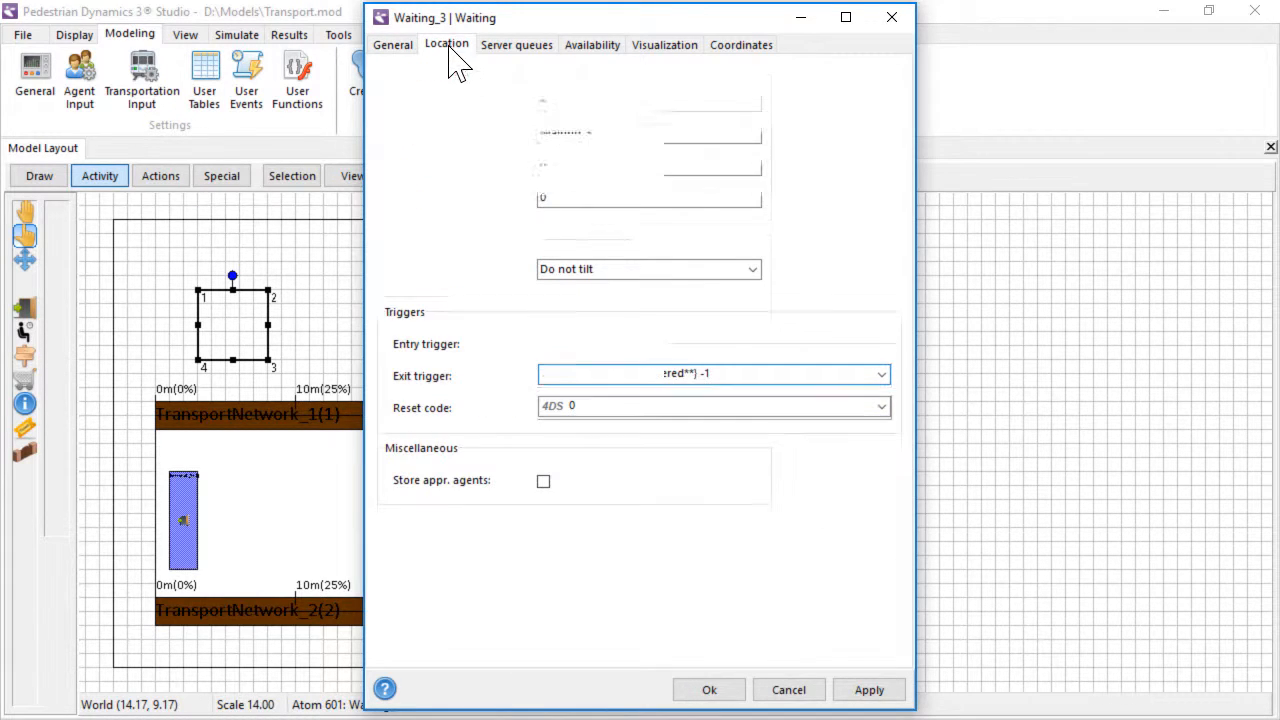
pyautogui.click(882, 111)
pyautogui.scroll(-1, 888, 172)
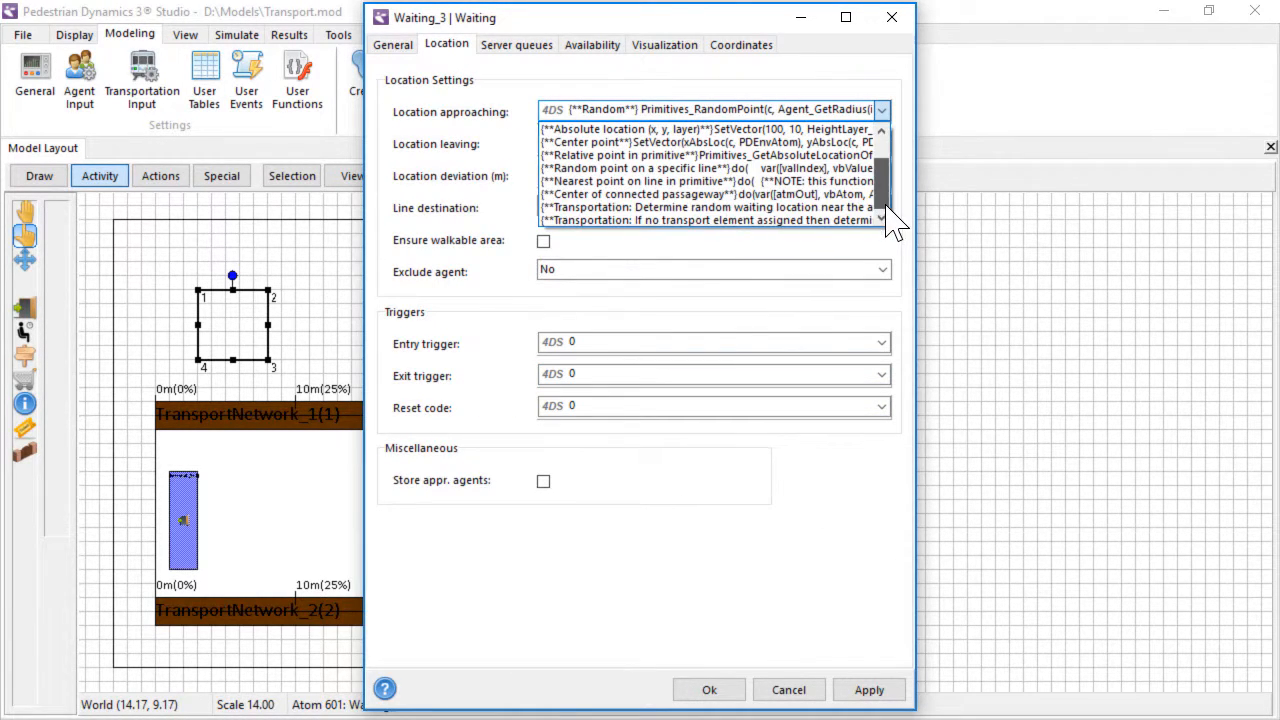
pyautogui.click(829, 210)
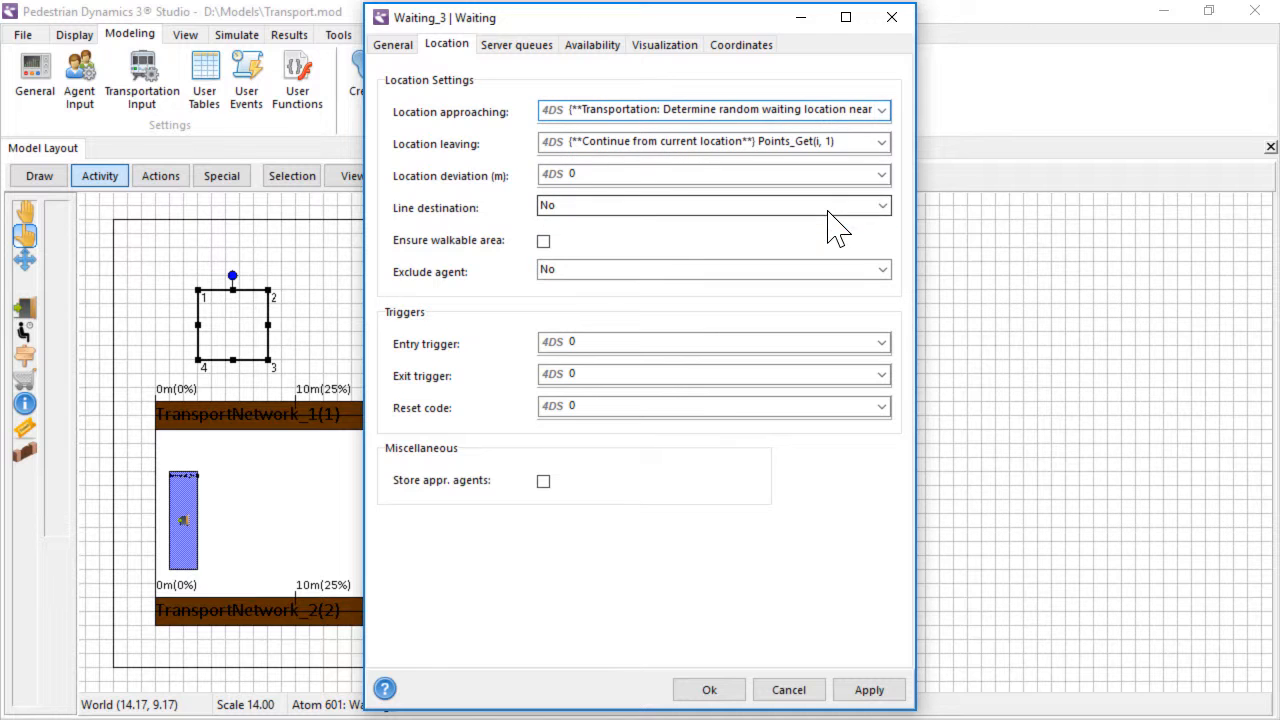
pyautogui.click(700, 689)
pyautogui.click(352, 336)
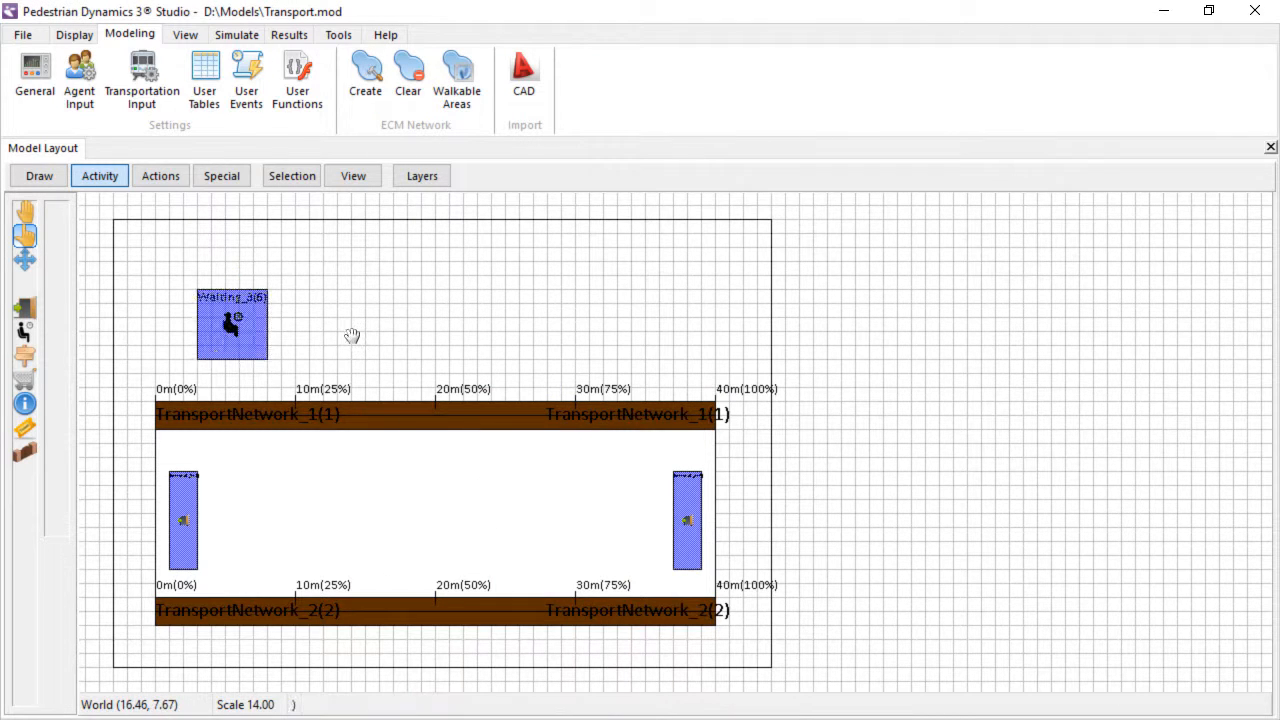
# Add an agent activity named wait with activity type Waiting and activity group ***ALL***
pyautogui.click(81, 95)
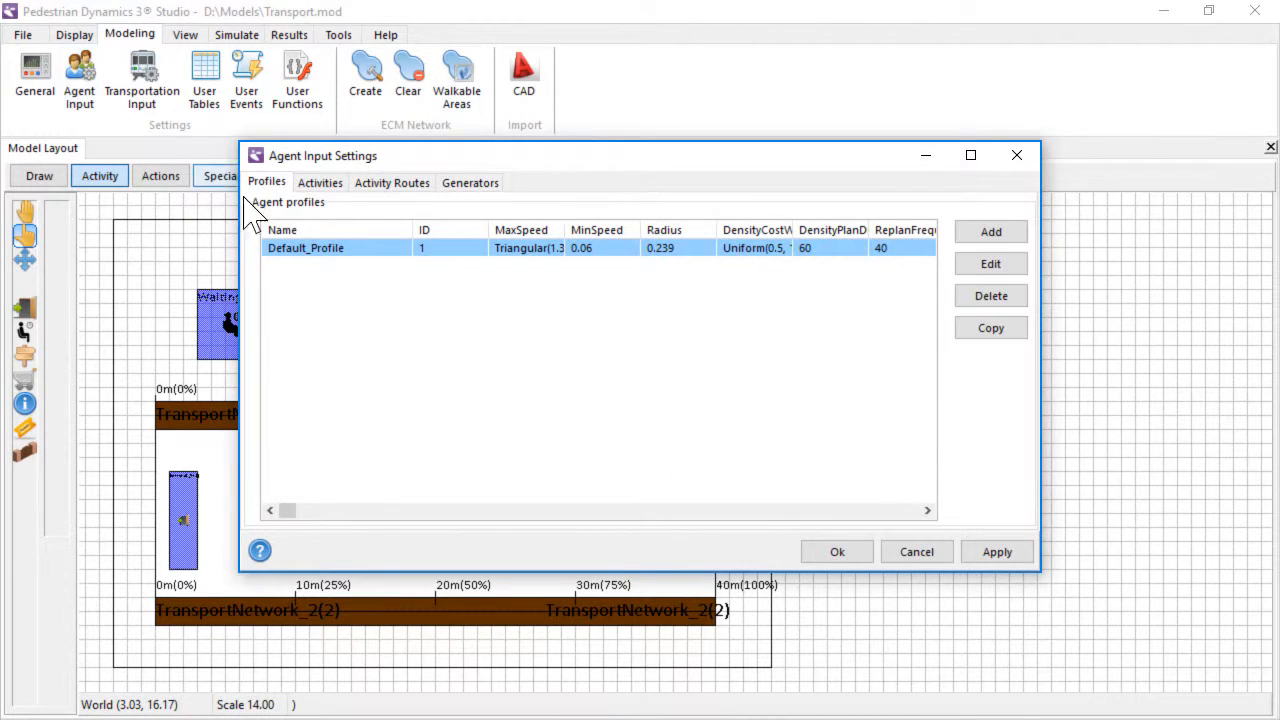
pyautogui.click(320, 184)
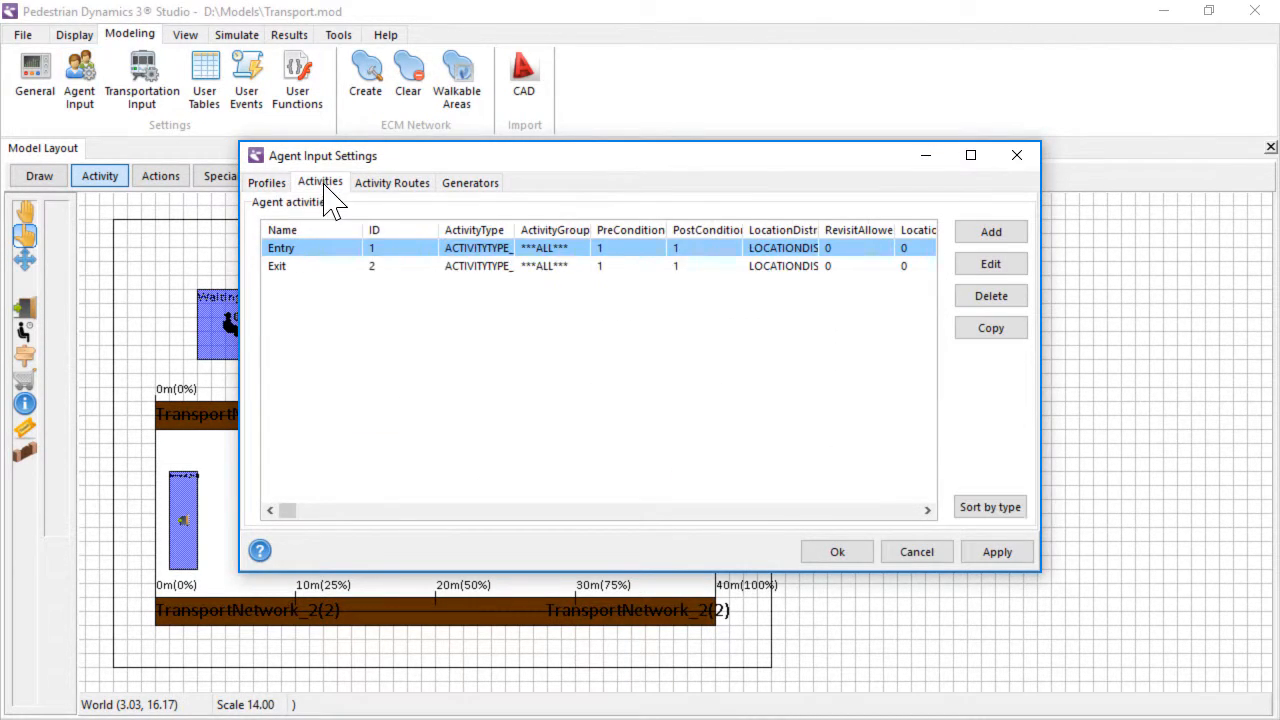
pyautogui.click(988, 240)
pyautogui.write('wai')
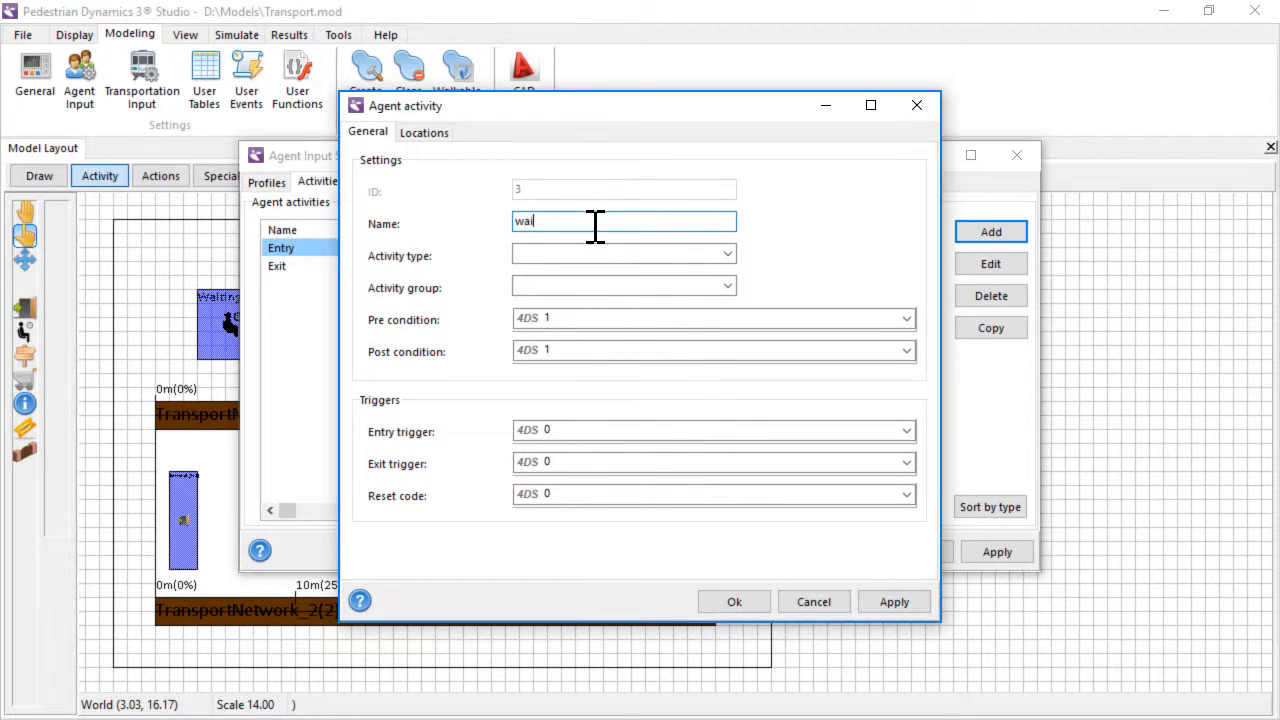
pyautogui.write('t')
pyautogui.click(728, 254)
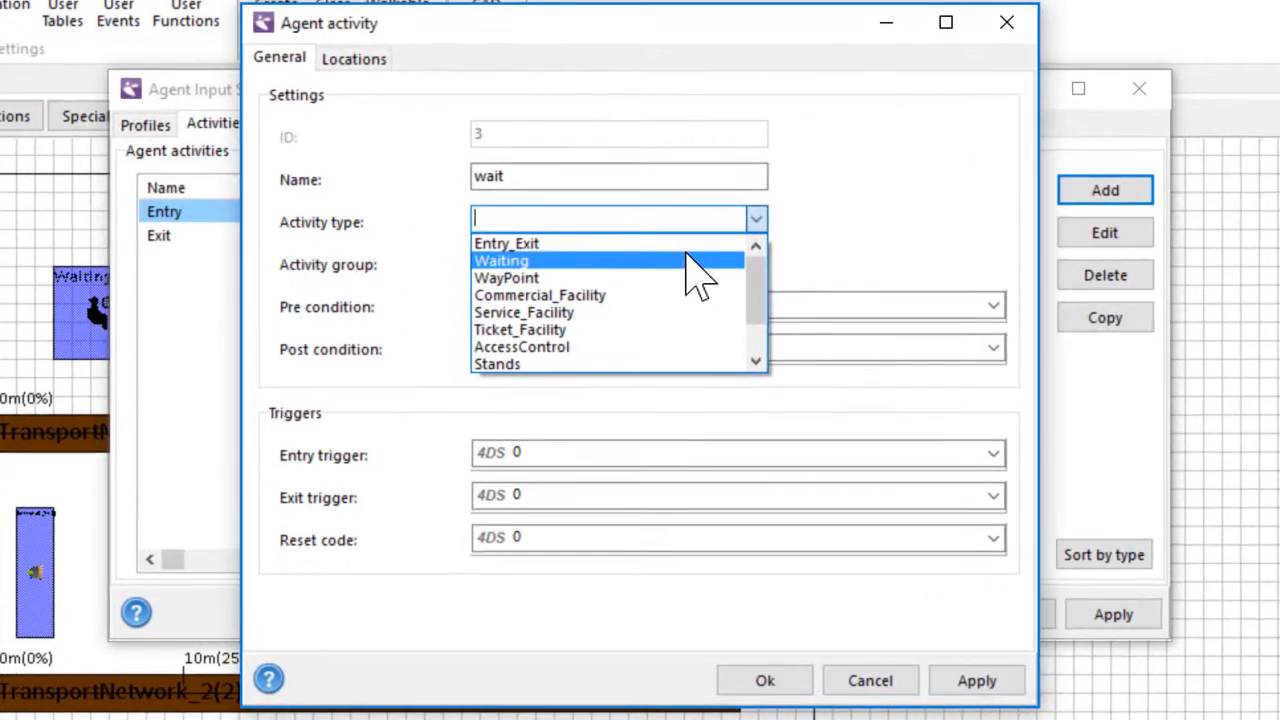
pyautogui.click(688, 258)
pyautogui.click(756, 262)
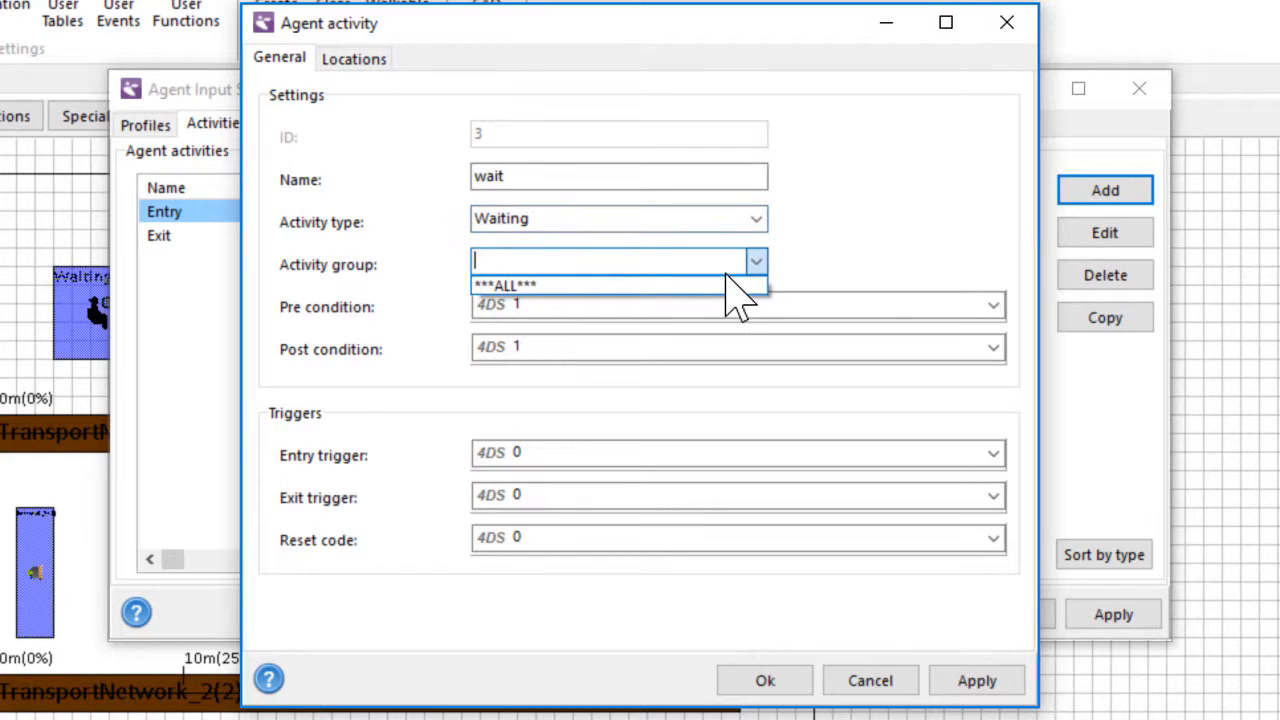
pyautogui.click(728, 283)
# Set the wait activity's pre and post conditions to the Transportation check for a transport element already waiting, and save the activity
pyautogui.click(993, 306)
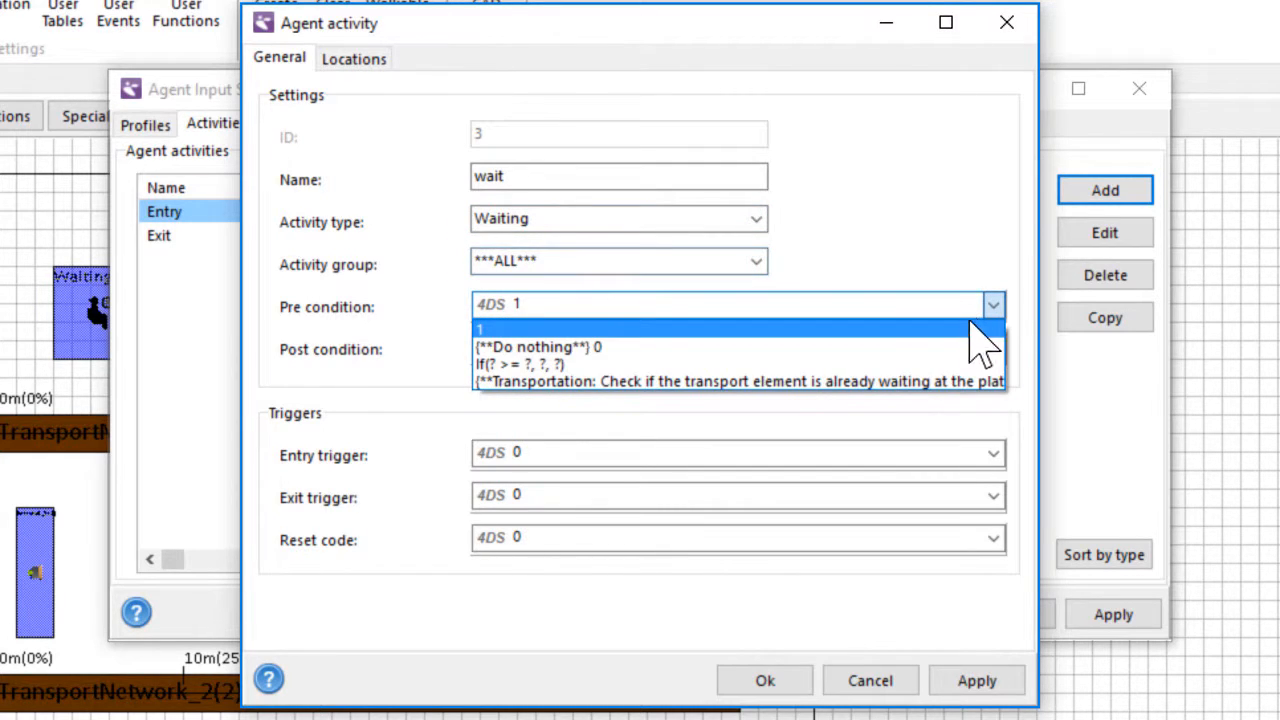
pyautogui.click(940, 381)
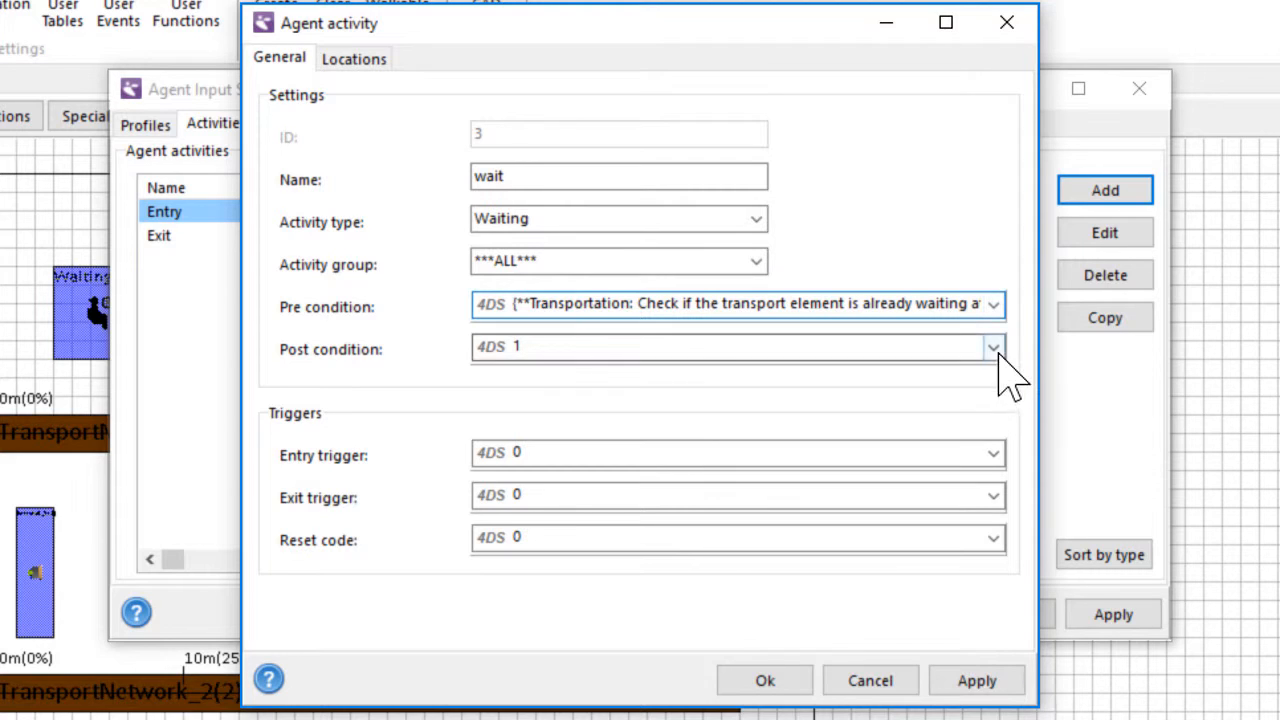
pyautogui.click(995, 348)
pyautogui.click(918, 424)
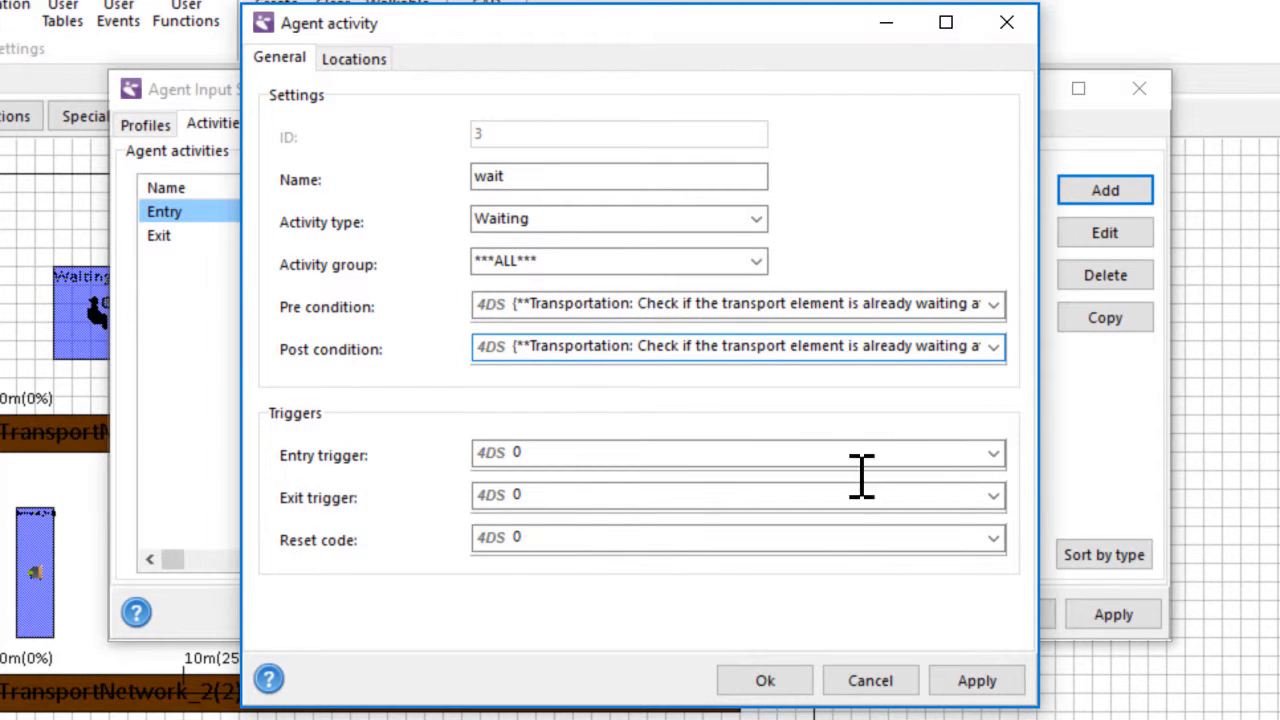
pyautogui.click(786, 678)
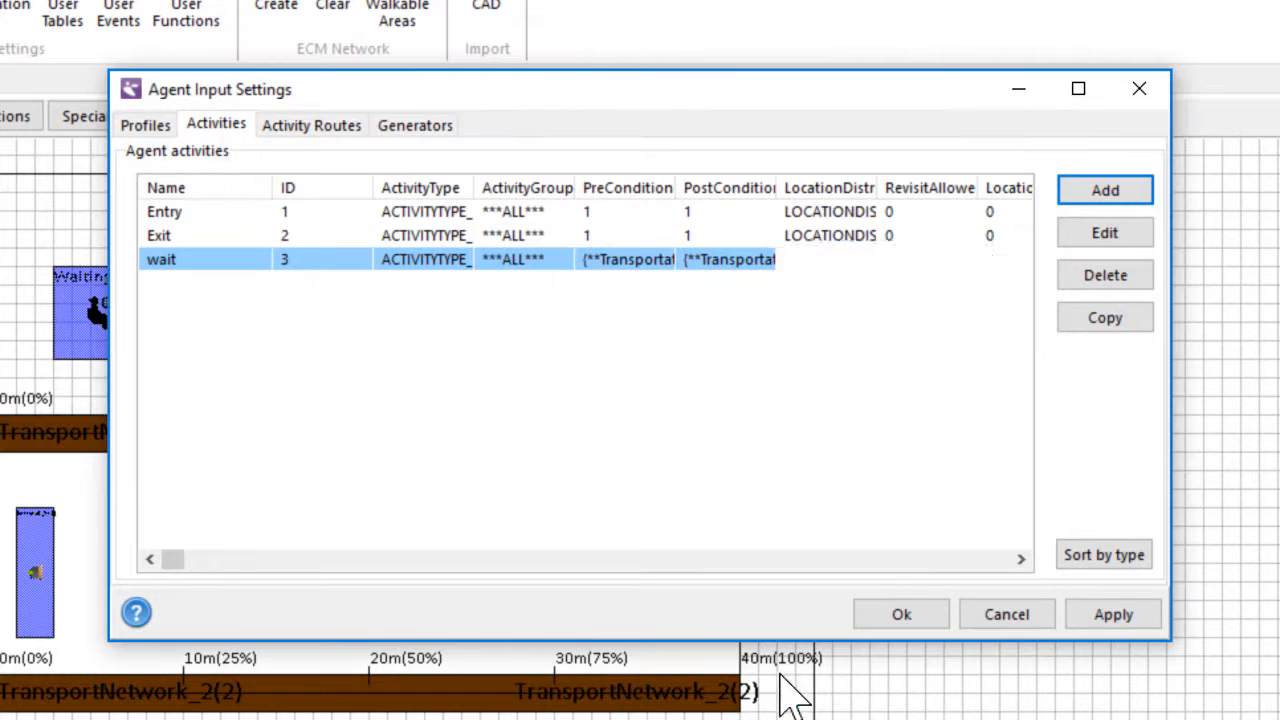
# Add an agent activity named board with activity type Transportation and activity group ***ALL***
pyautogui.click(1095, 192)
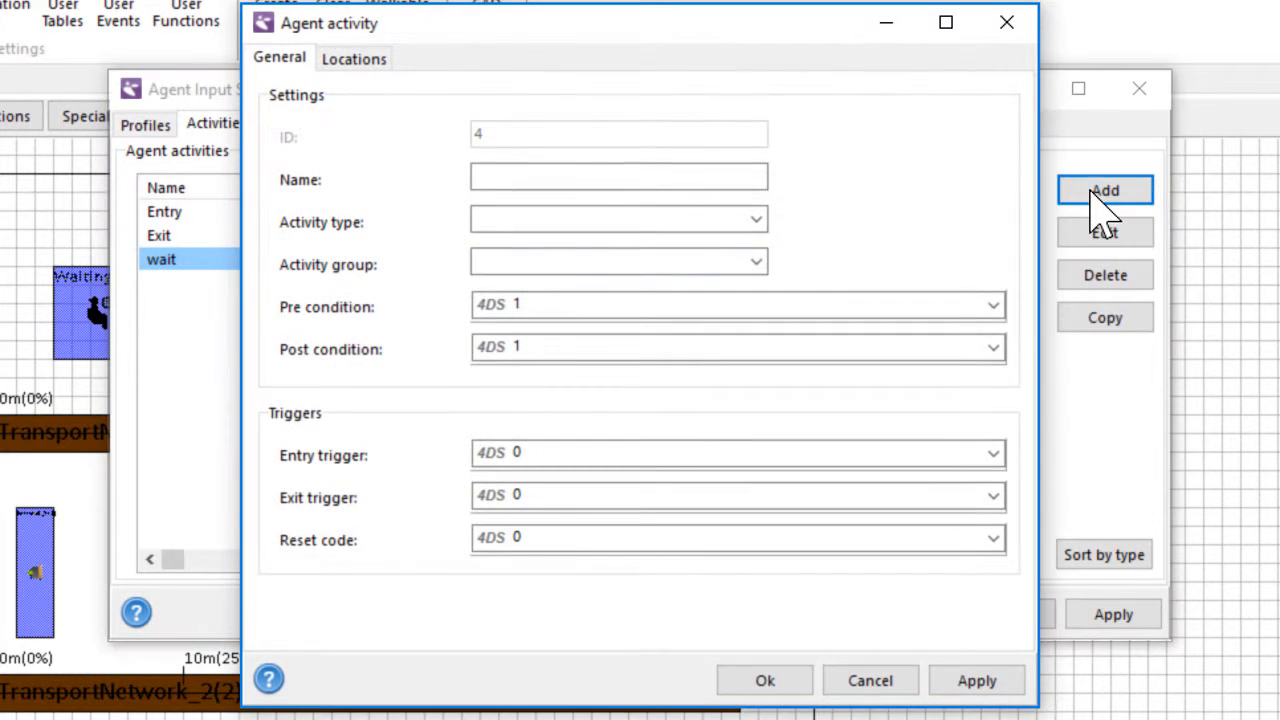
pyautogui.click(568, 176)
pyautogui.write('board')
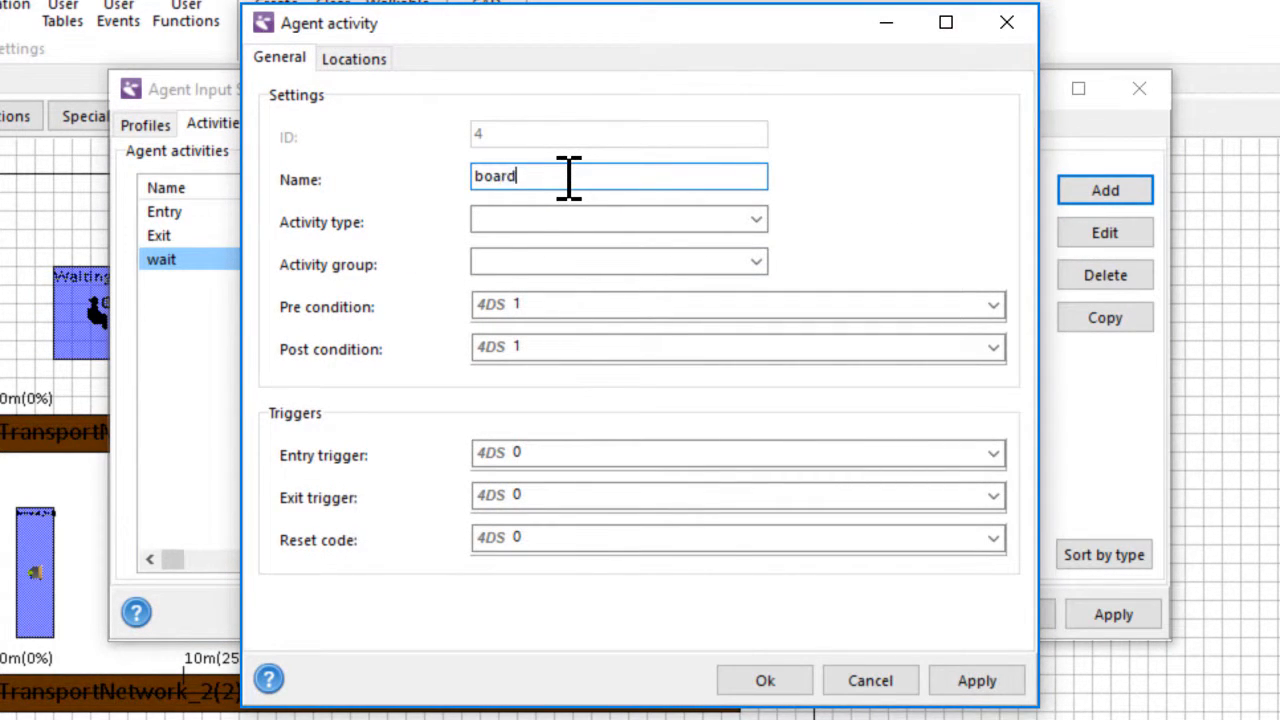
pyautogui.click(757, 221)
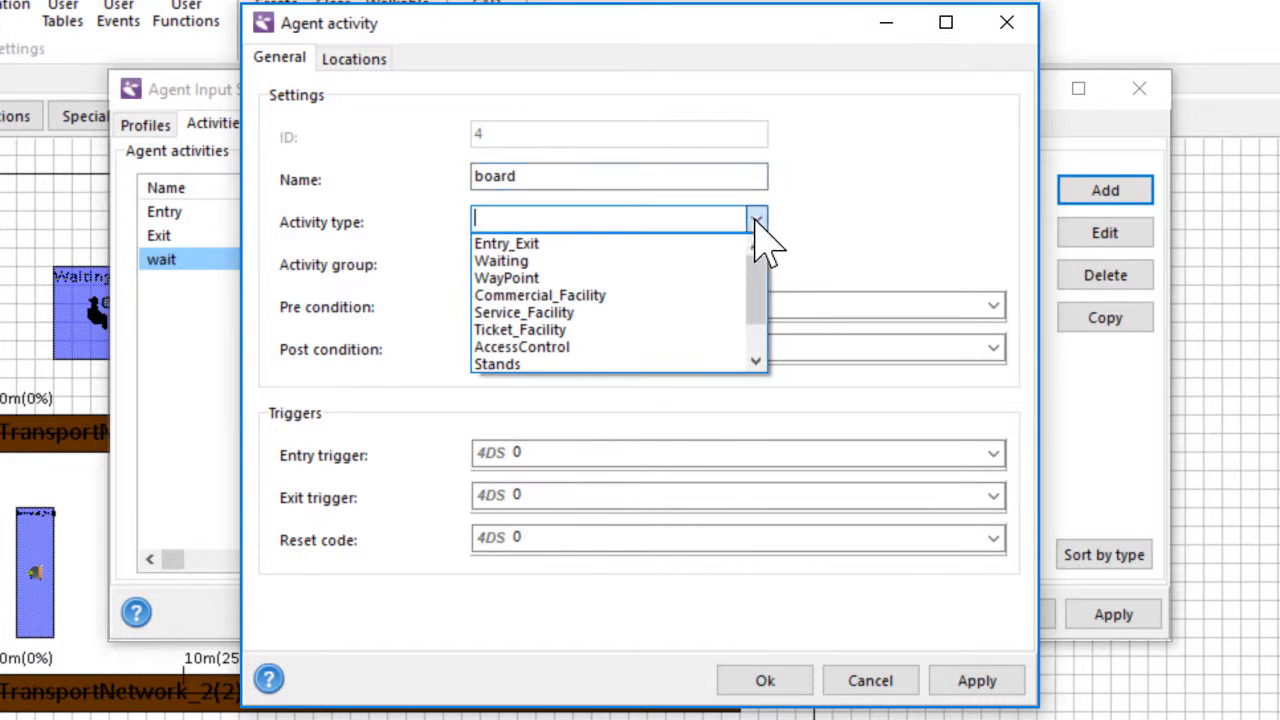
pyautogui.scroll(-1, 760, 295)
pyautogui.click(660, 347)
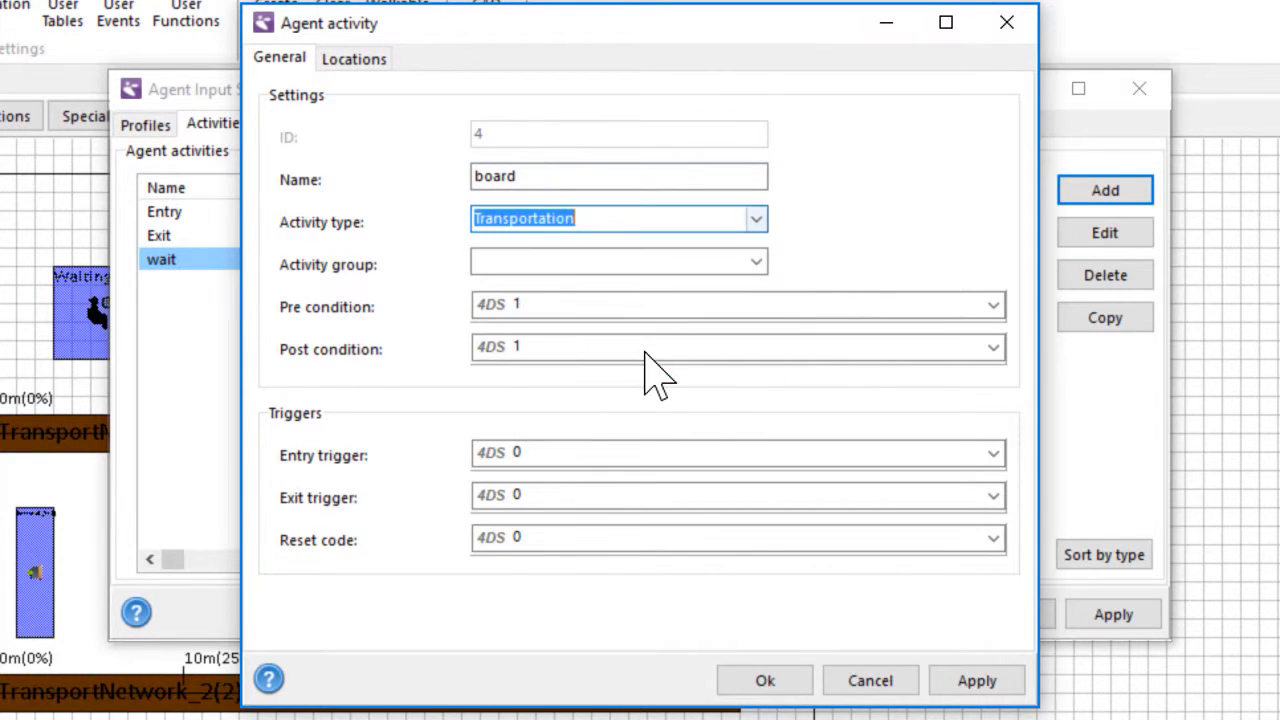
pyautogui.click(756, 261)
pyautogui.click(710, 279)
# Set the board activity's location distribution to UserDefined, assign locations by Transportation Boarding with a transport generator assigned to the agent, and save it
pyautogui.click(352, 59)
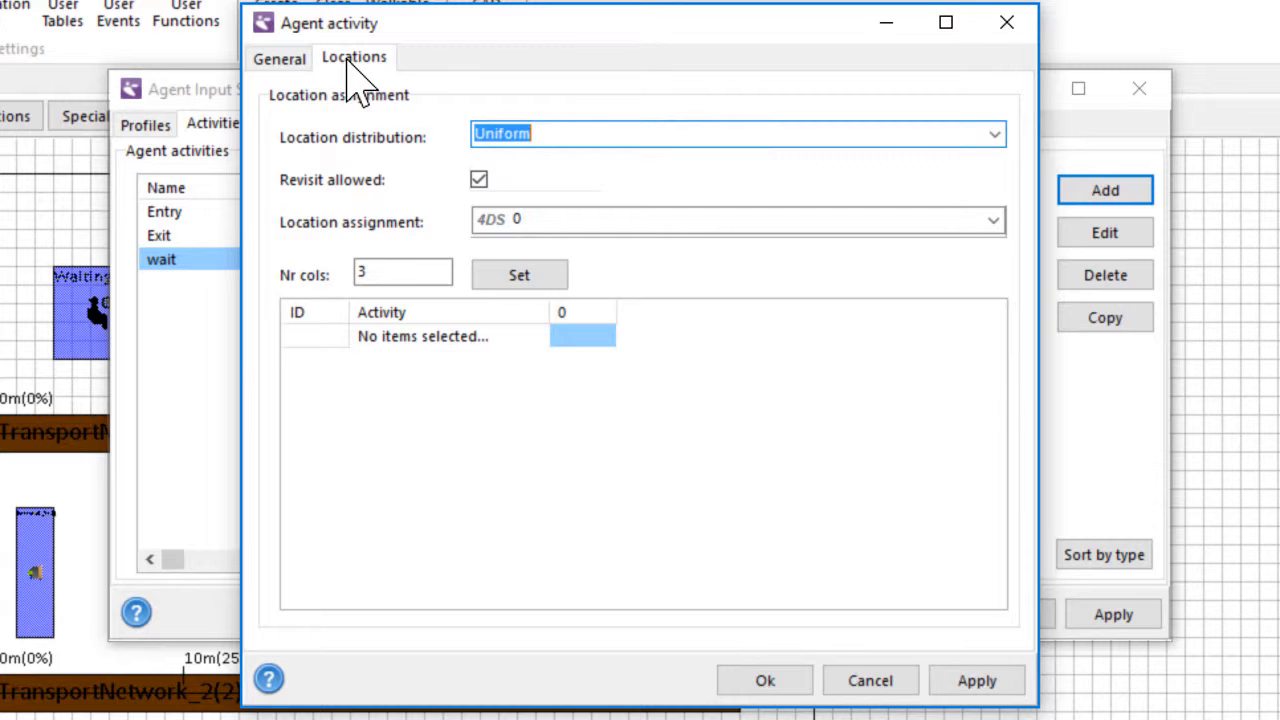
pyautogui.click(931, 140)
pyautogui.click(925, 193)
pyautogui.click(993, 222)
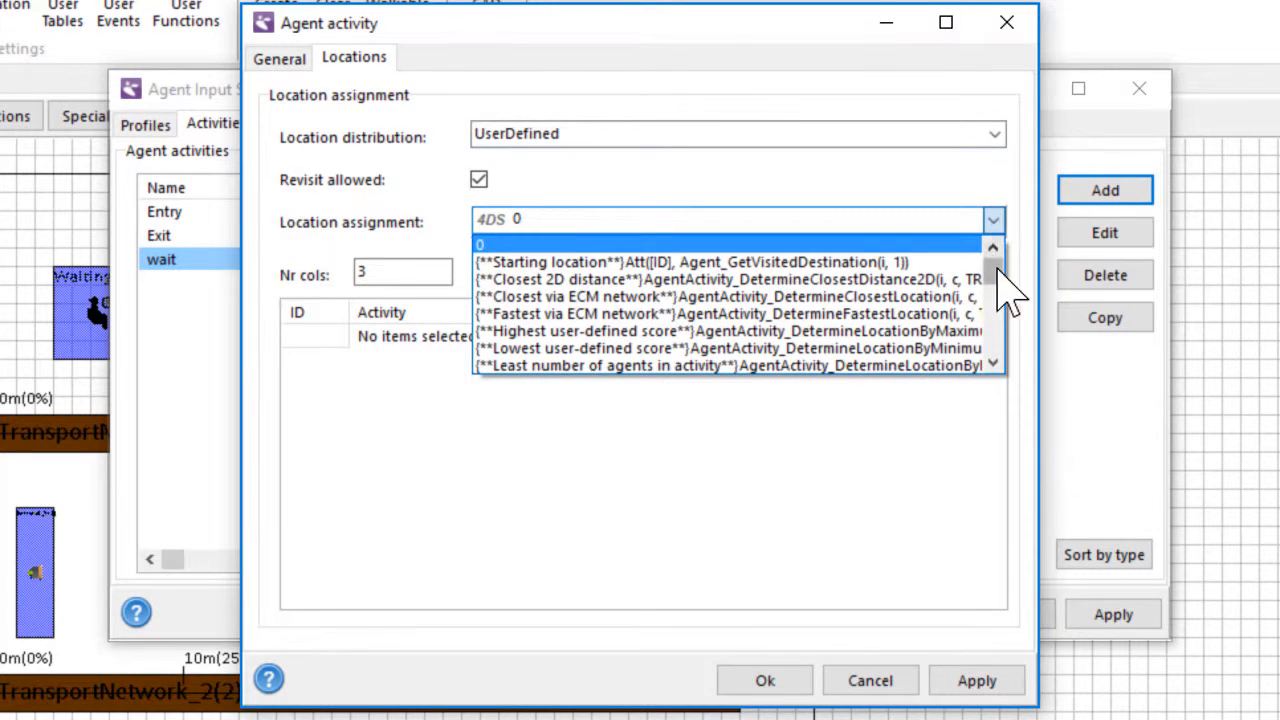
pyautogui.moveTo(998, 268); pyautogui.dragTo(996, 350)
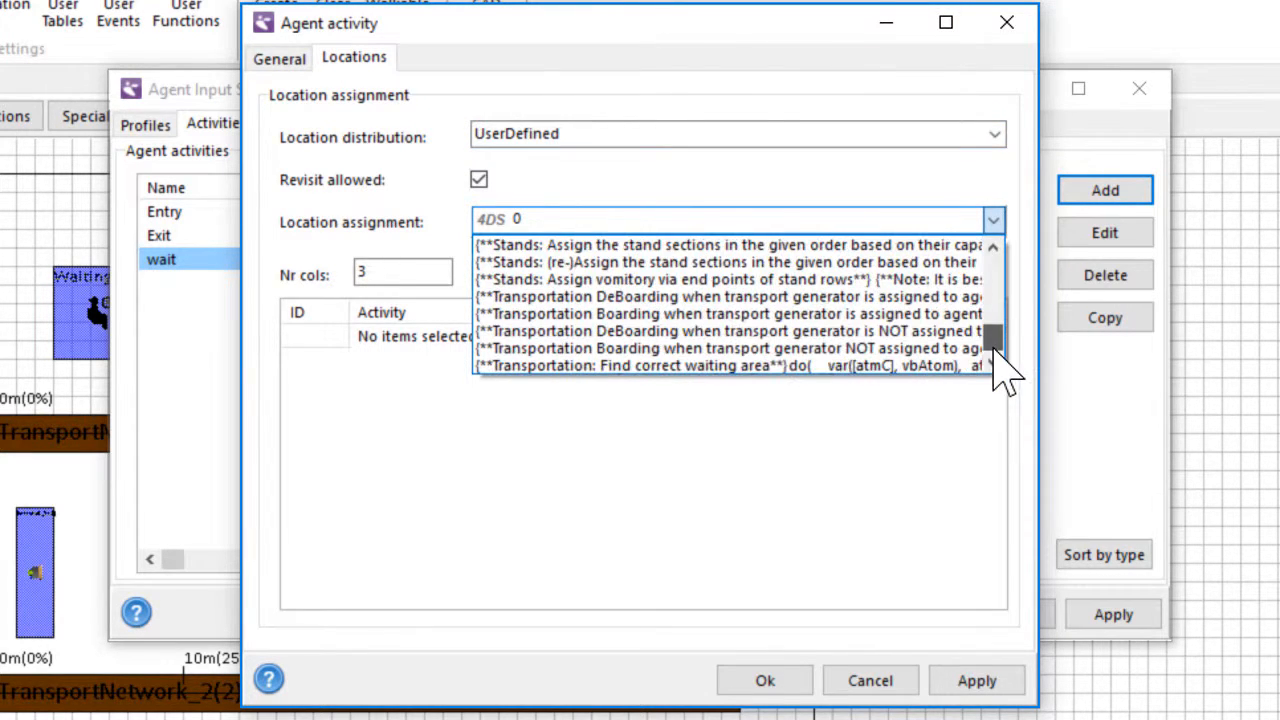
pyautogui.click(920, 314)
pyautogui.click(760, 678)
# Copy the board activity and rename the copy alight
pyautogui.click(1105, 318)
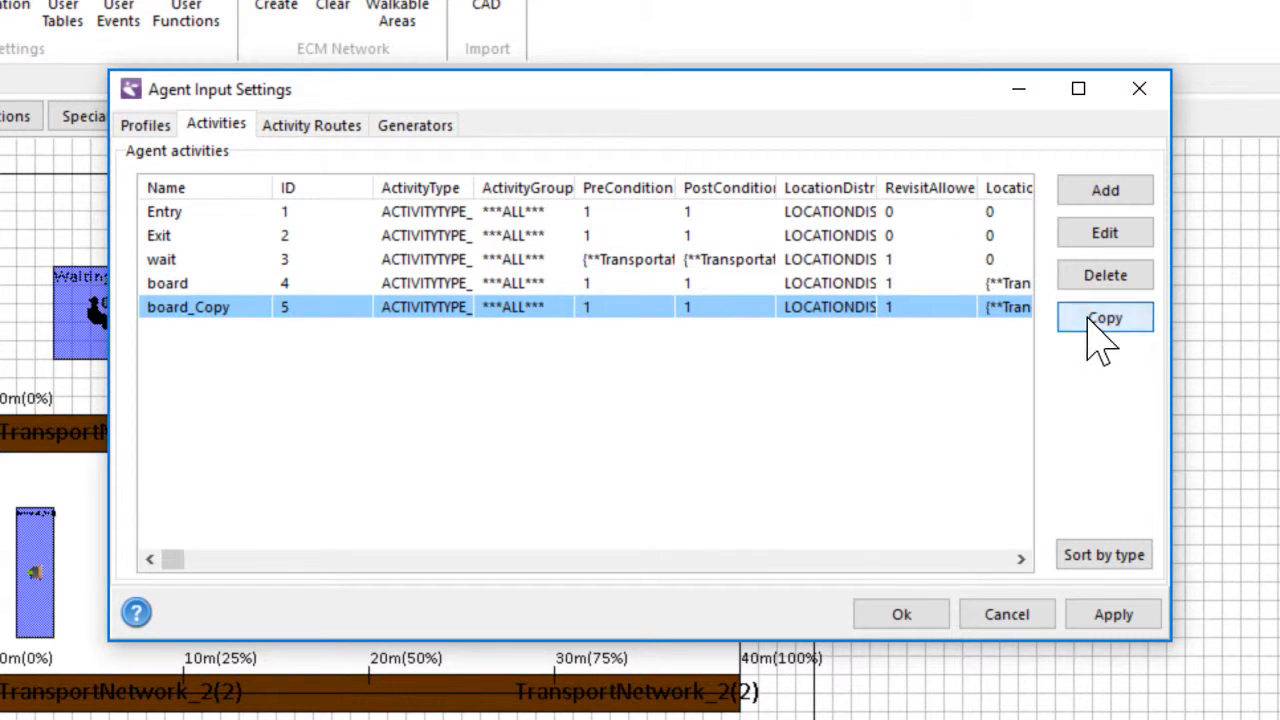
pyautogui.click(1106, 236)
pyautogui.doubleClick(646, 174)
pyautogui.write('alight')
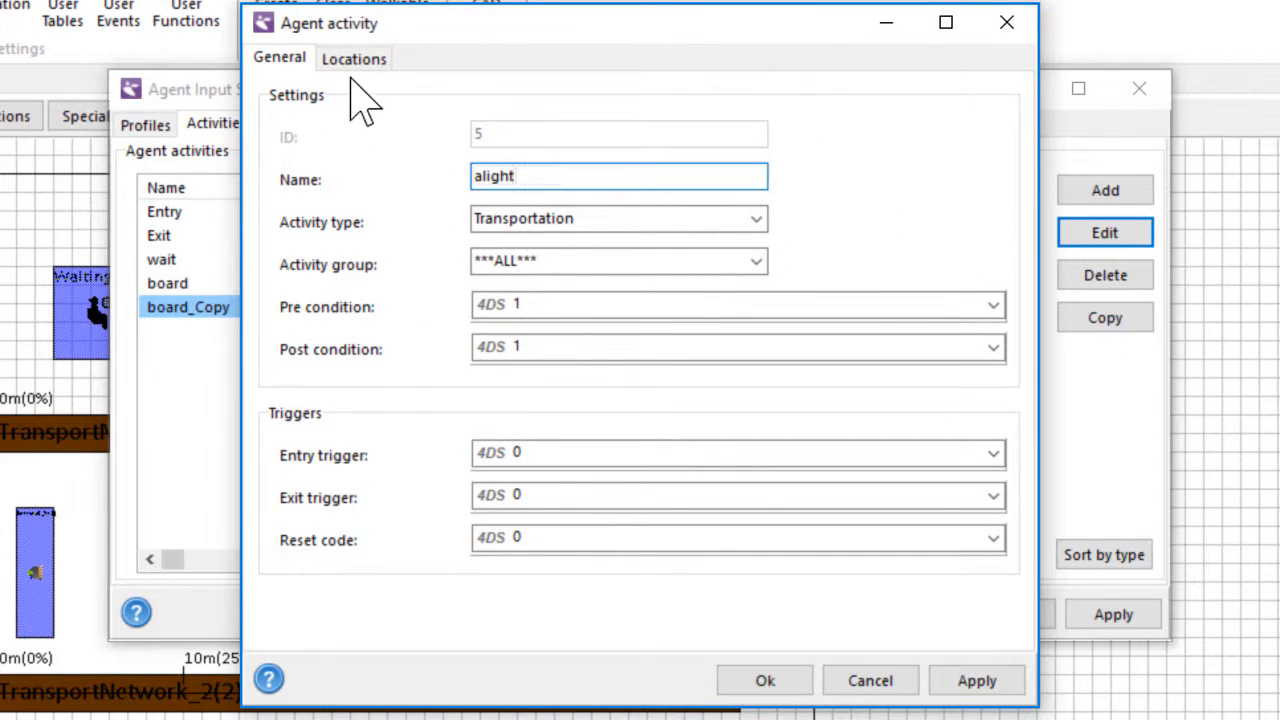
# Set the alight activity's location assignment to Transportation DeBoarding with a transport generator assigned to the agent, and save the activity
pyautogui.click(368, 62)
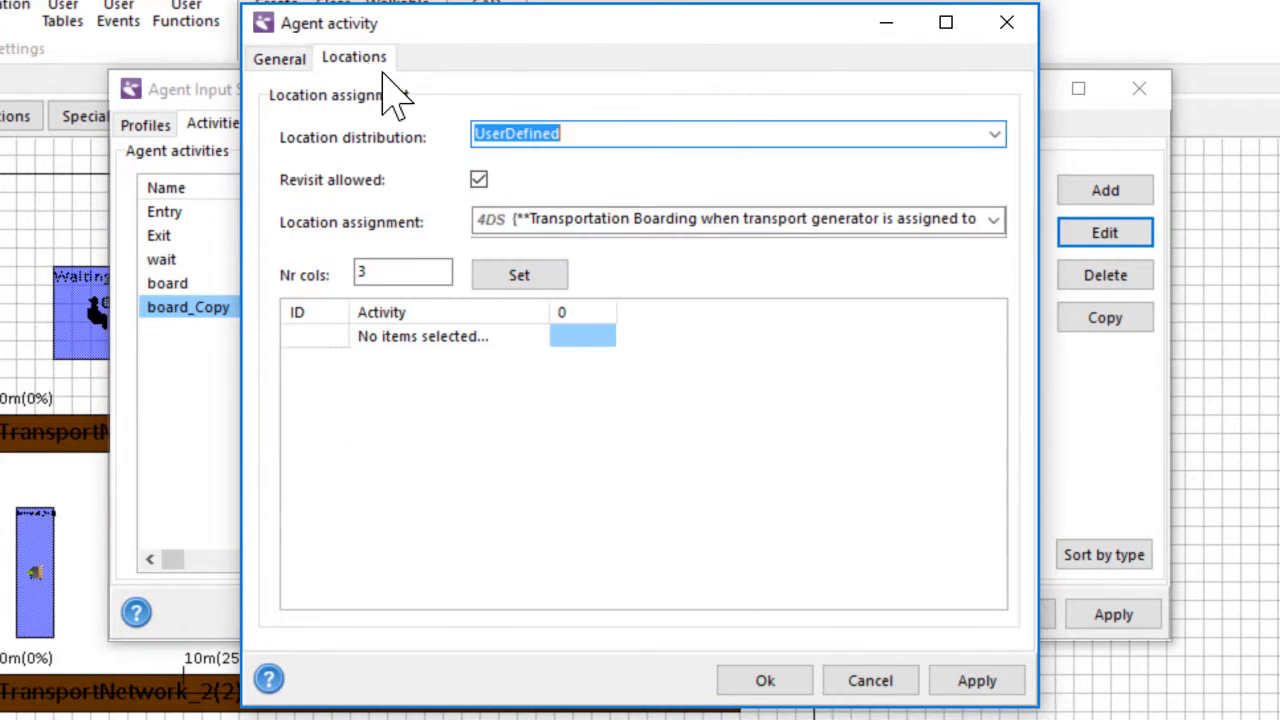
pyautogui.click(995, 217)
pyautogui.moveTo(992, 273); pyautogui.dragTo(986, 342)
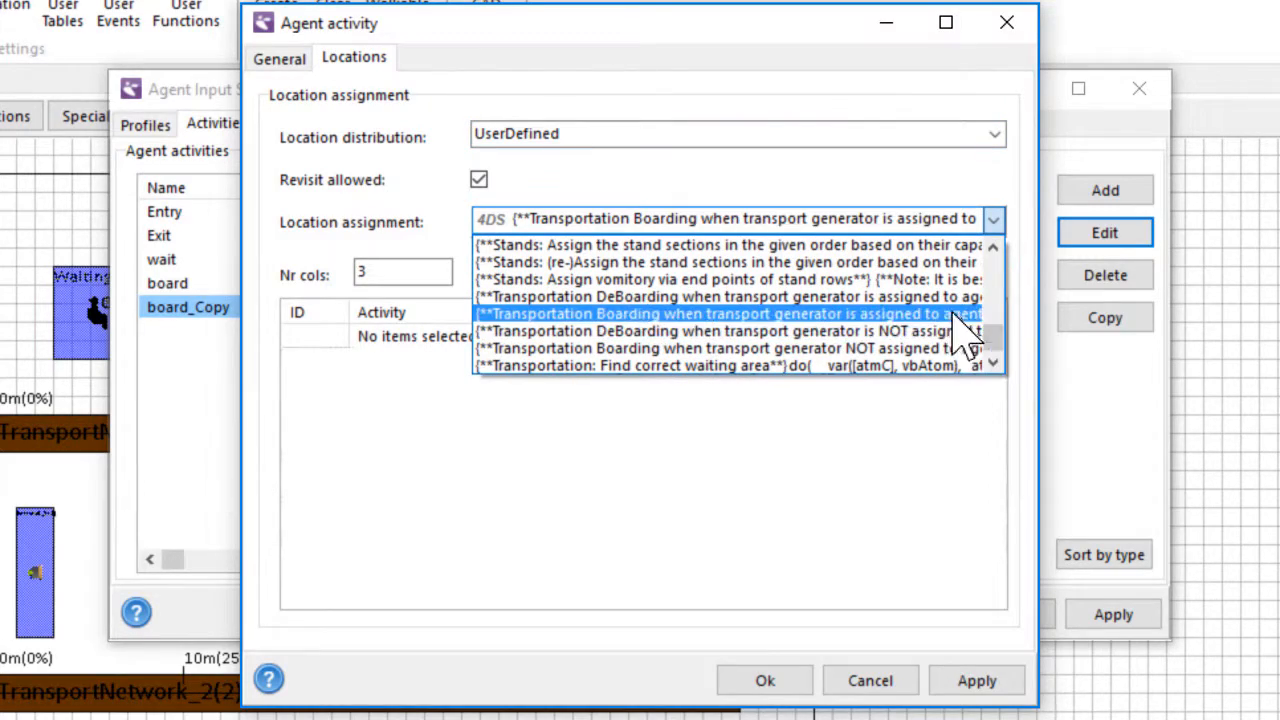
pyautogui.click(957, 296)
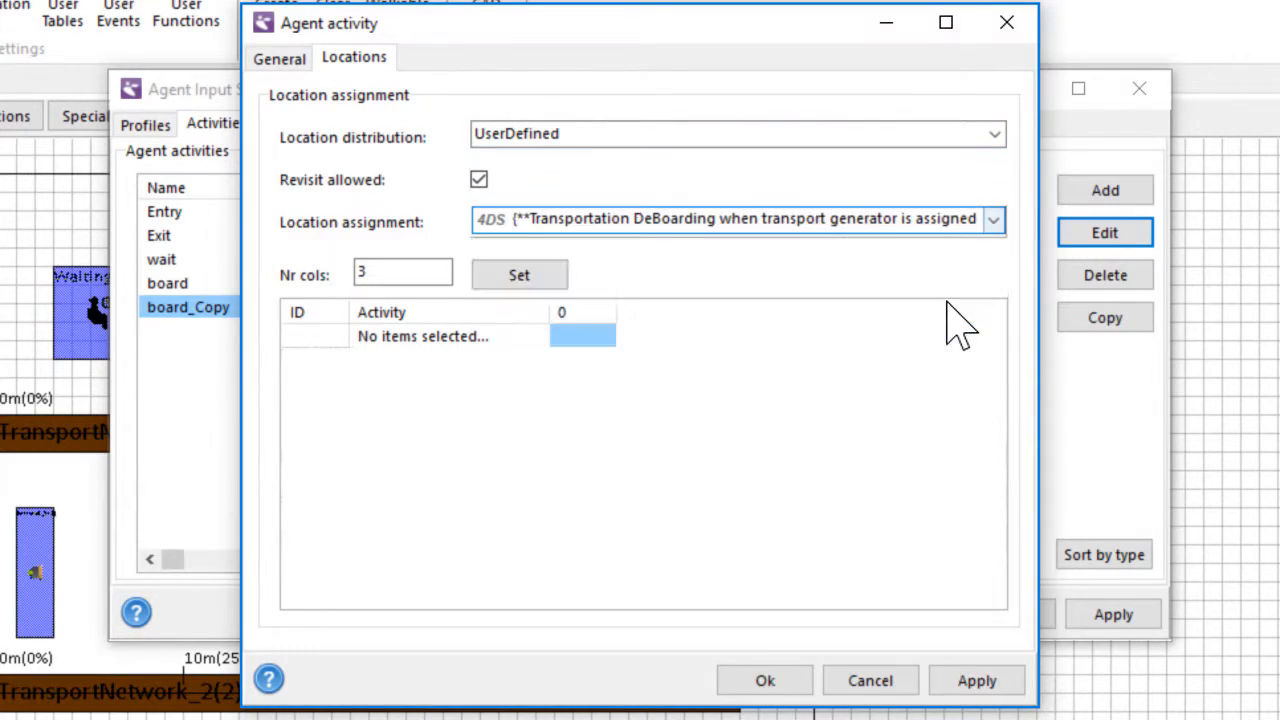
pyautogui.click(768, 682)
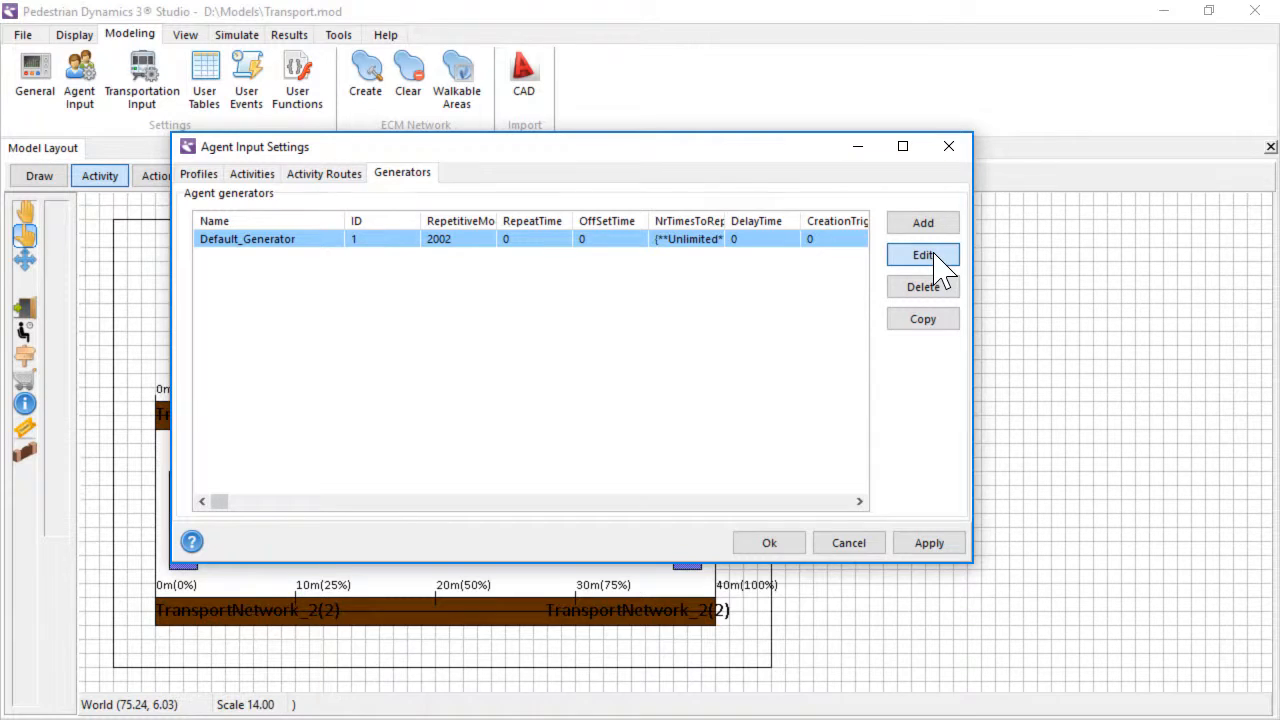
# Open the default agent generator for editing and rename it Alight_Generator
pyautogui.click(933, 258)
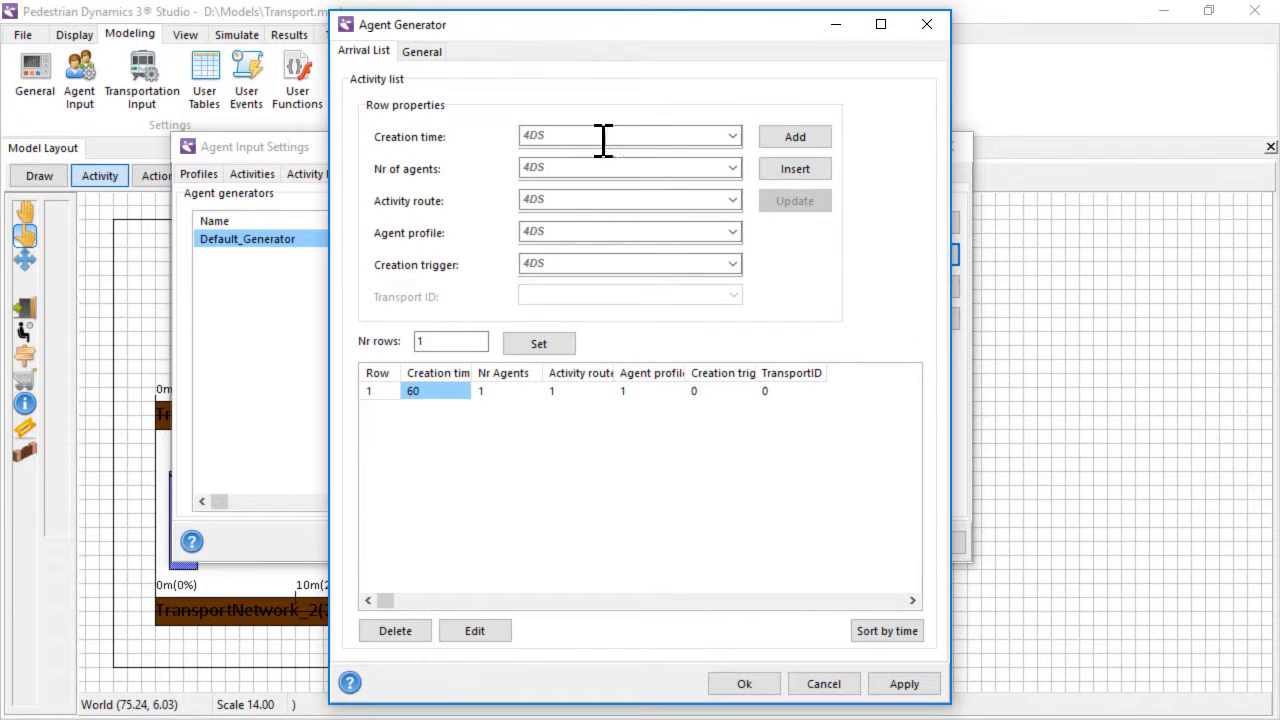
pyautogui.click(427, 53)
pyautogui.moveTo(546, 140); pyautogui.dragTo(465, 139)
pyautogui.write('Alight_Generator')
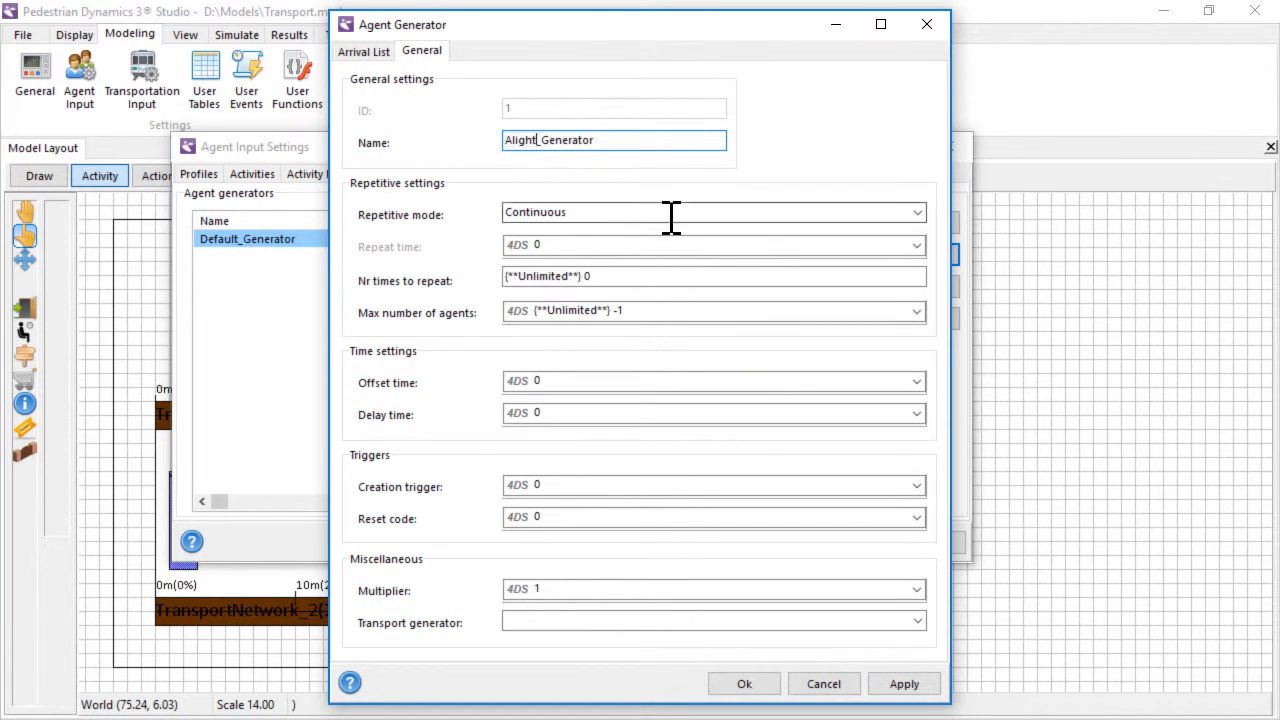
# Set the generator's repetitive mode to RepeatTime with a repeat time of mins(10) and 100 repeats
pyautogui.click(915, 213)
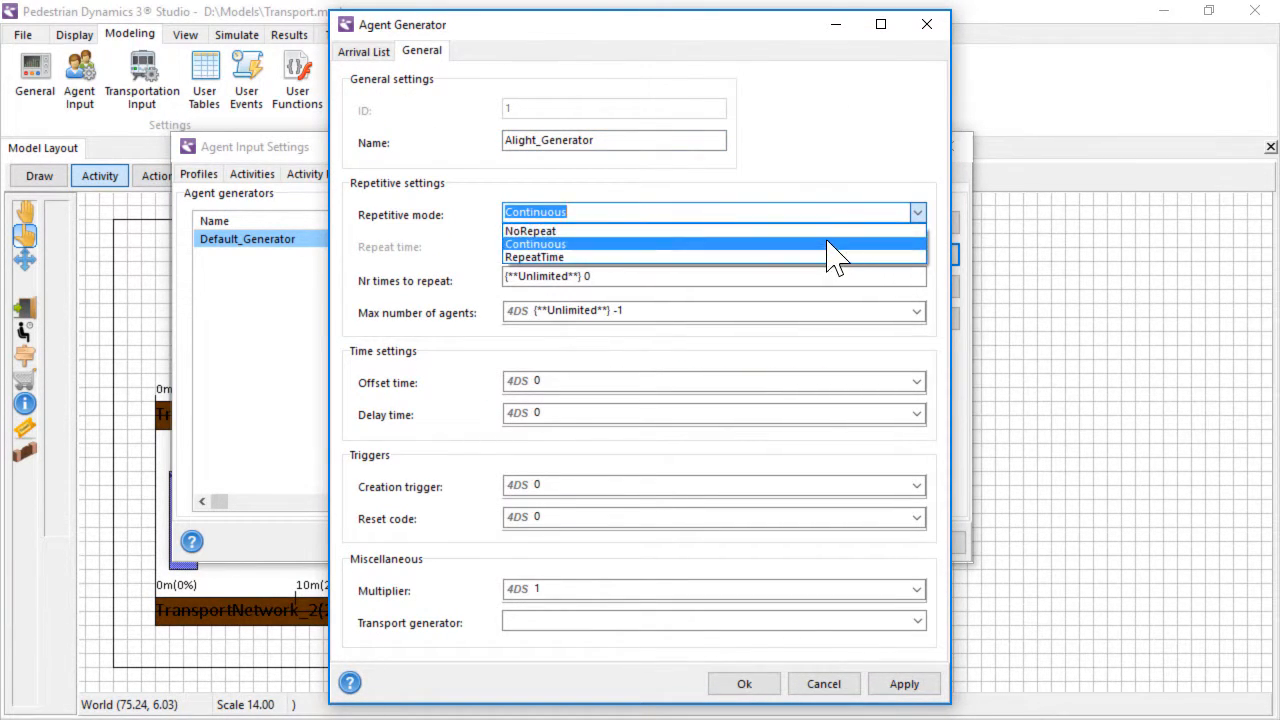
pyautogui.click(833, 257)
pyautogui.click(926, 247)
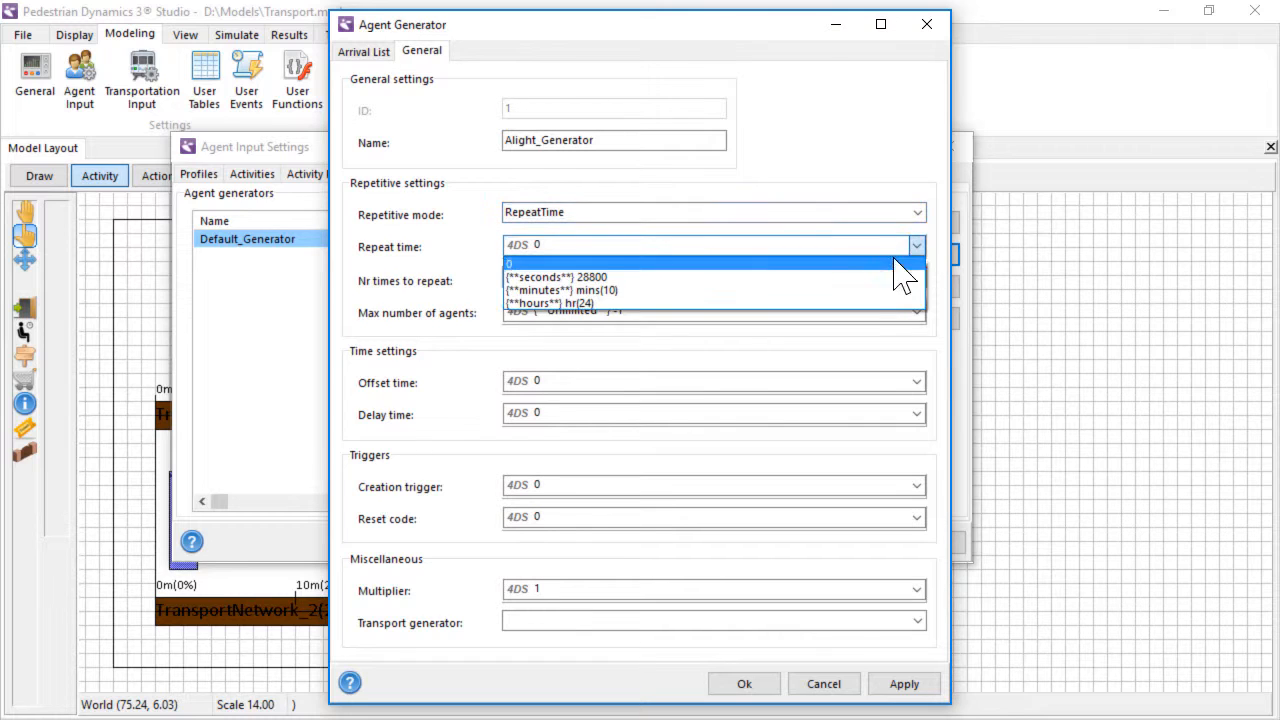
pyautogui.click(880, 277)
pyautogui.click(657, 276)
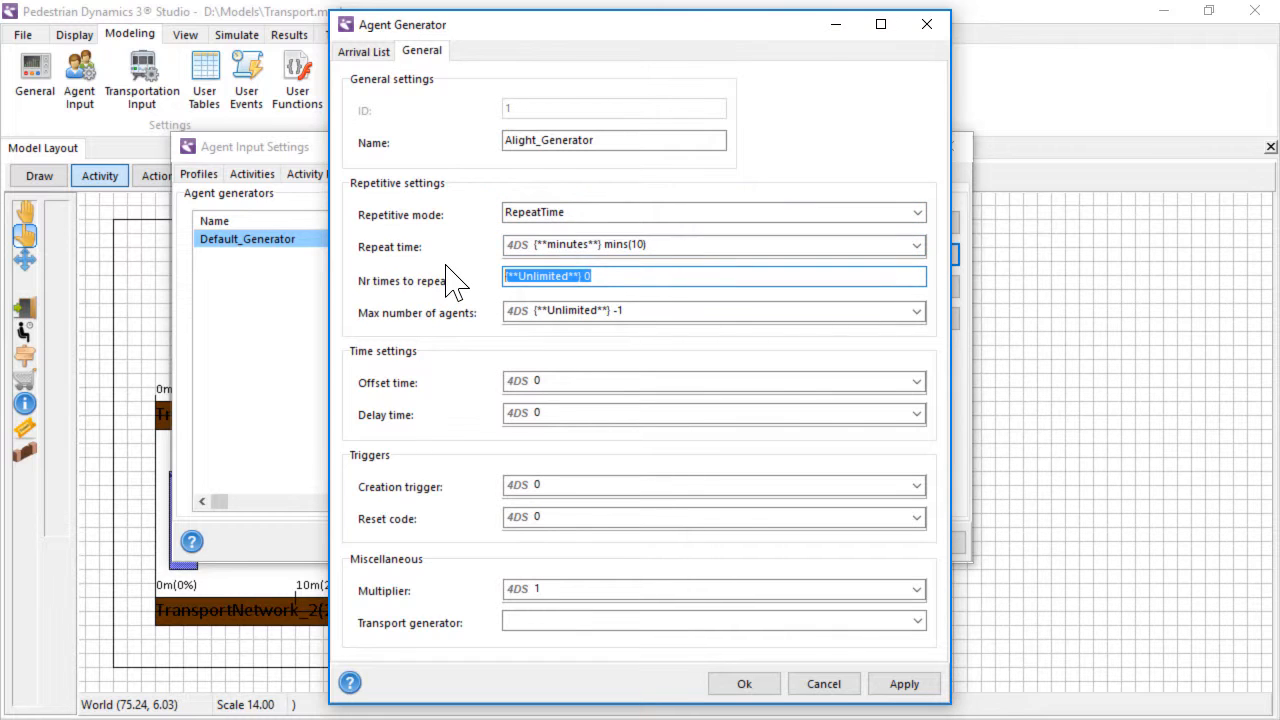
# Make the generator use the offset time of its assigned transport generator, and assign TransportGenerator_1 to it
pyautogui.click(918, 381)
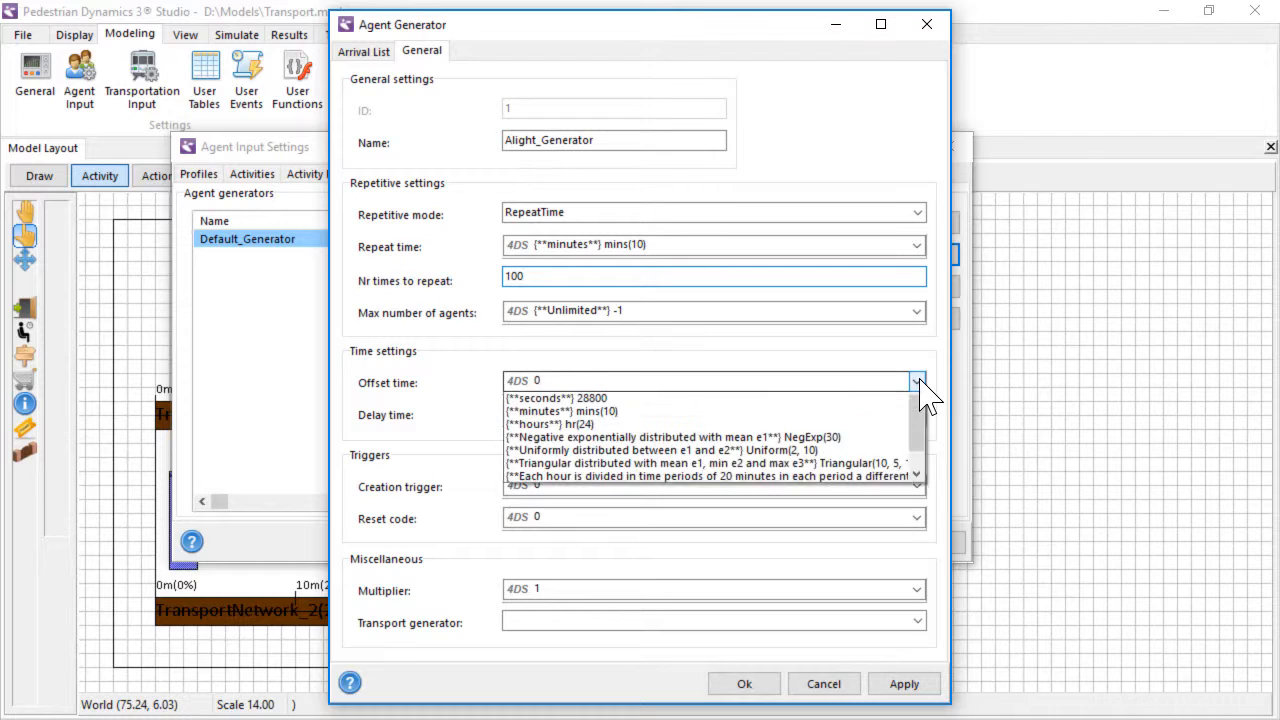
pyautogui.scroll(-1, 918, 425)
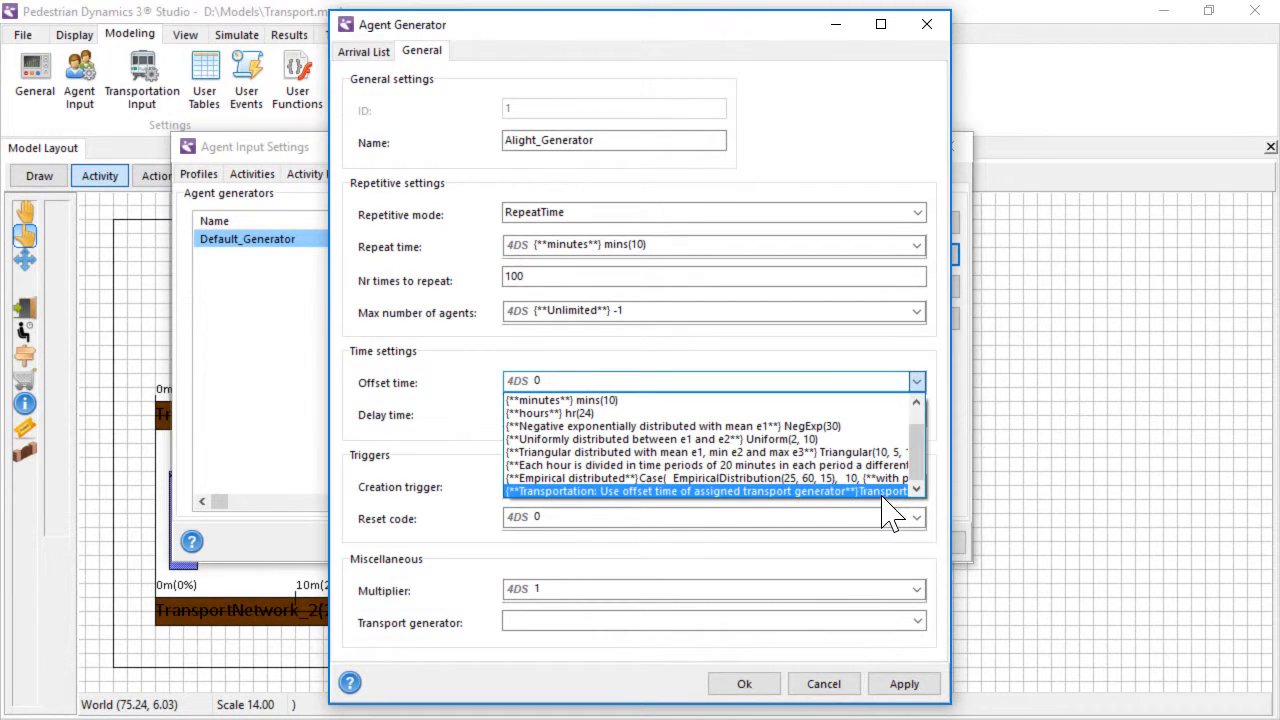
pyautogui.click(884, 491)
pyautogui.click(917, 621)
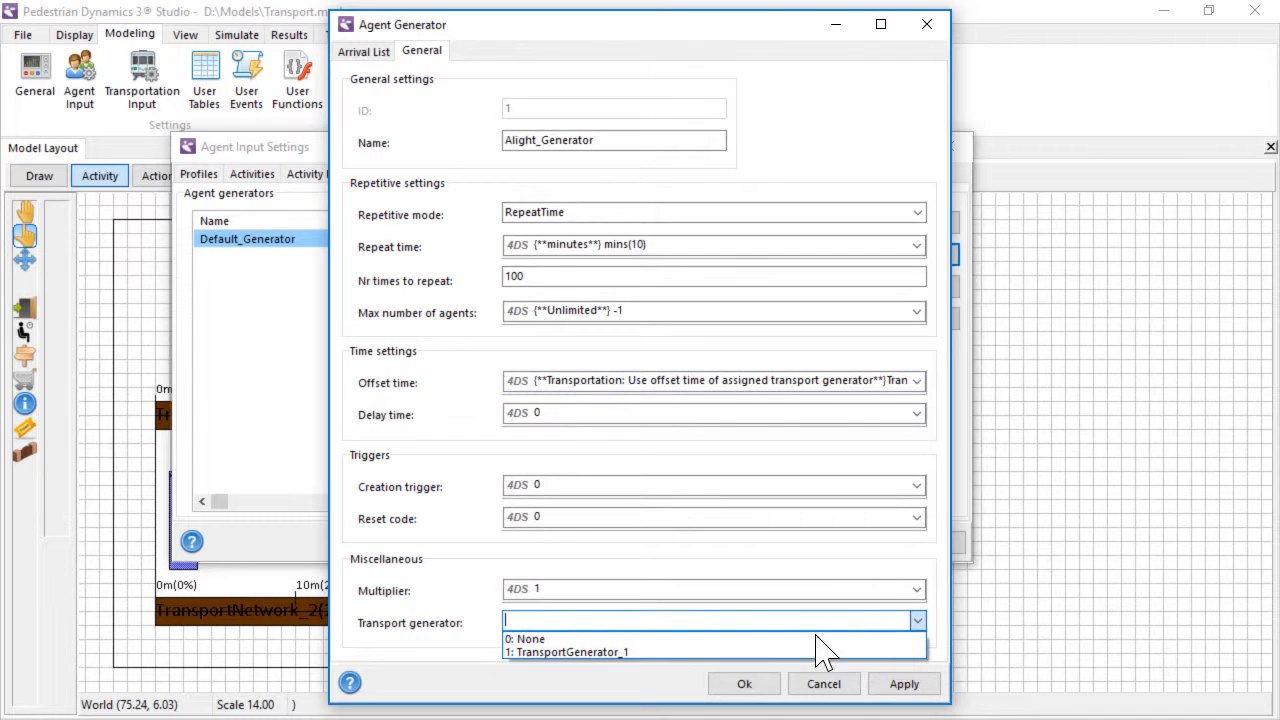
pyautogui.click(800, 652)
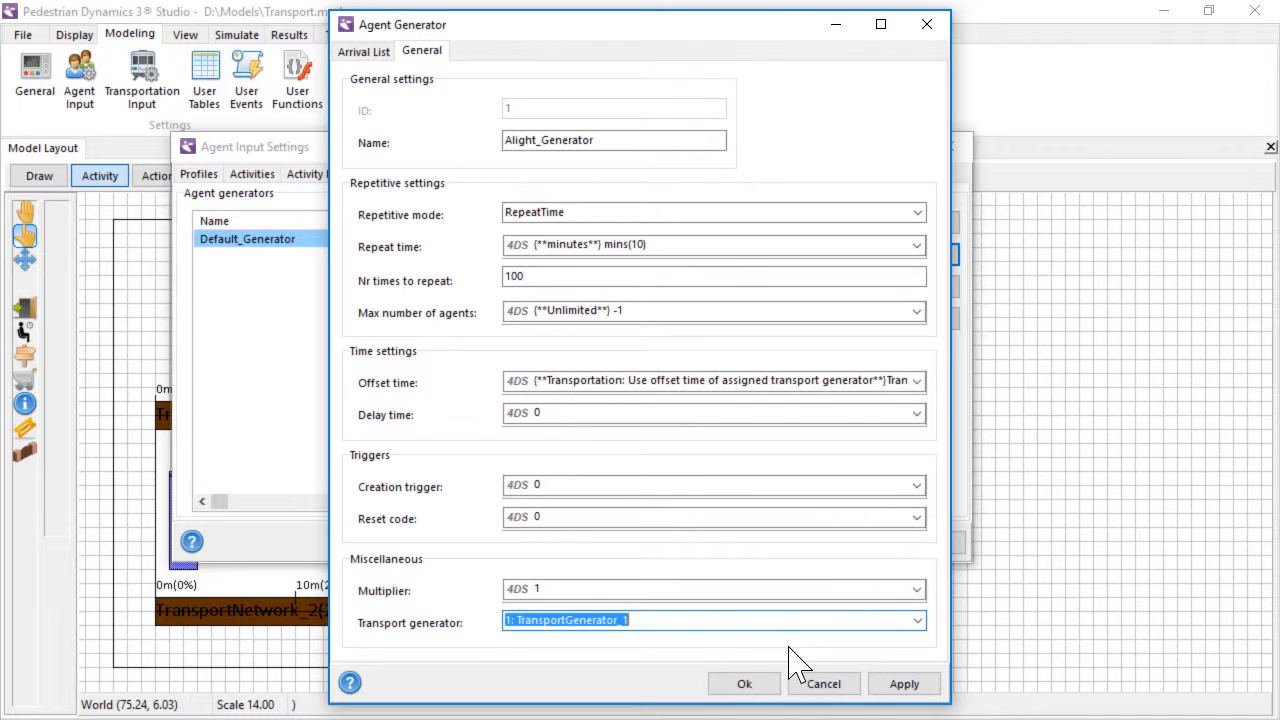
# Edit the first arrival row, setting creation time to Transportation DeBoarding and number of agents to the Transportation remaining capacity option
pyautogui.click(361, 55)
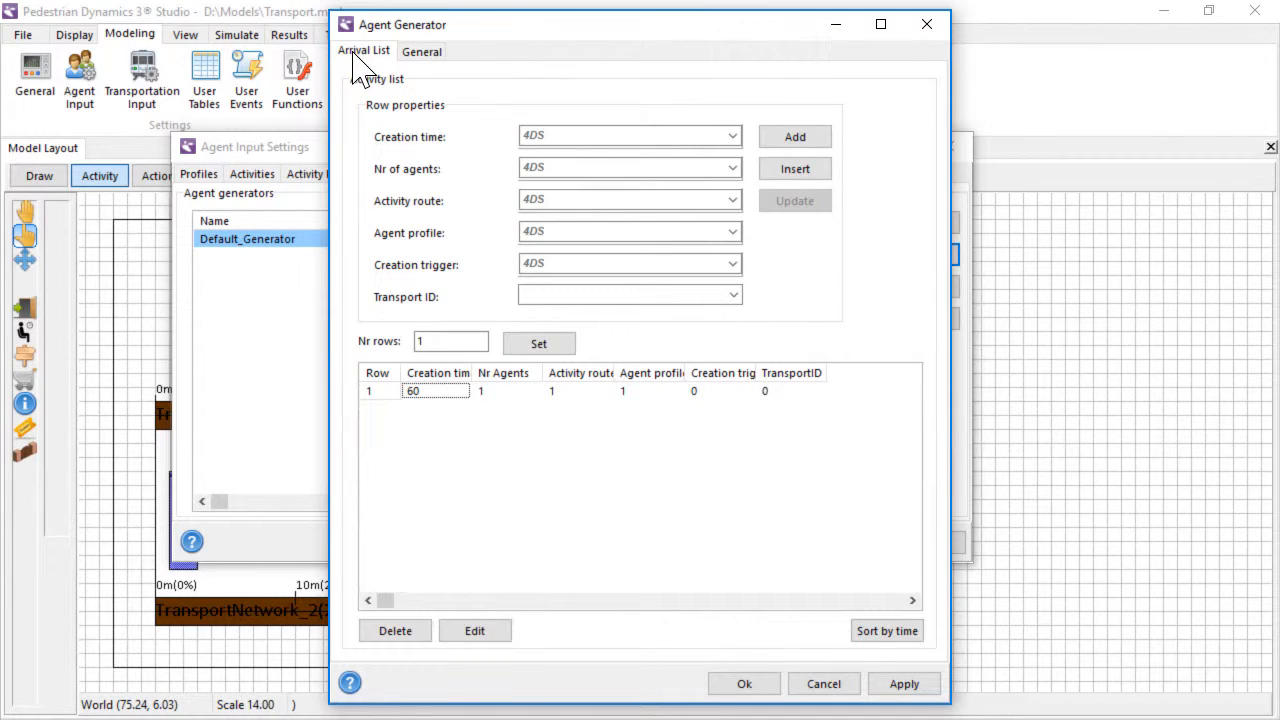
pyautogui.click(477, 631)
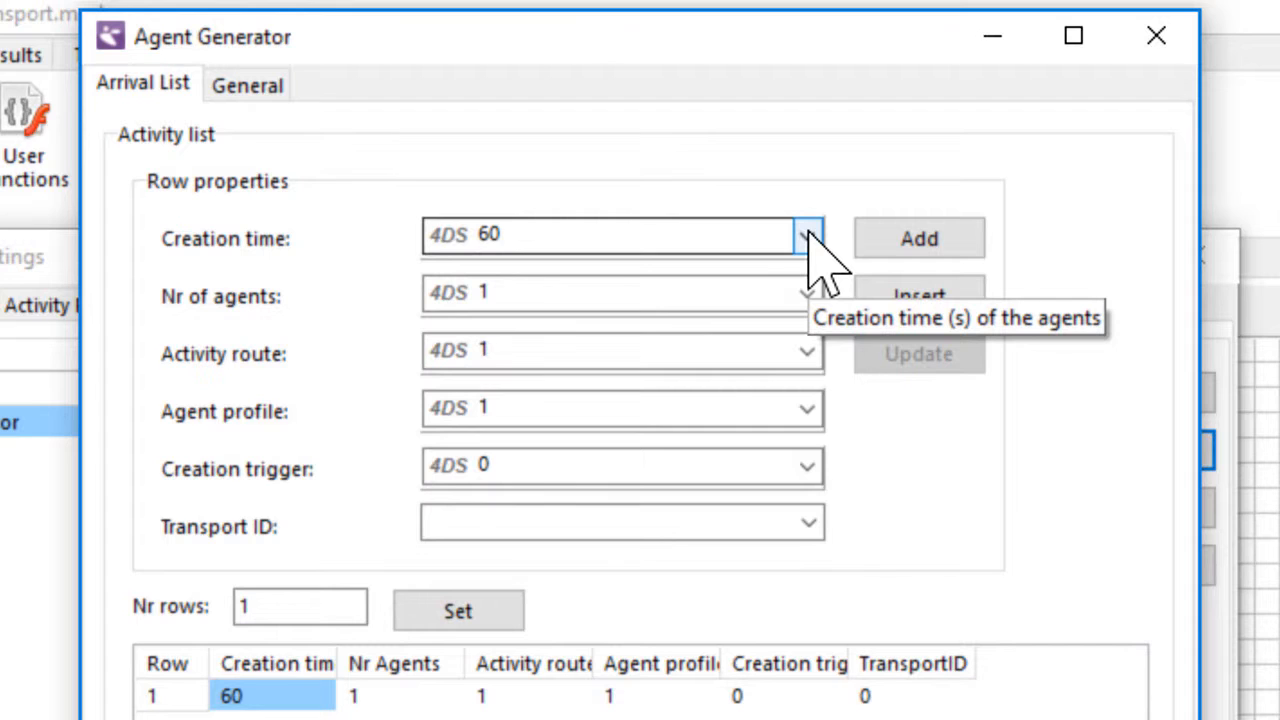
pyautogui.click(809, 238)
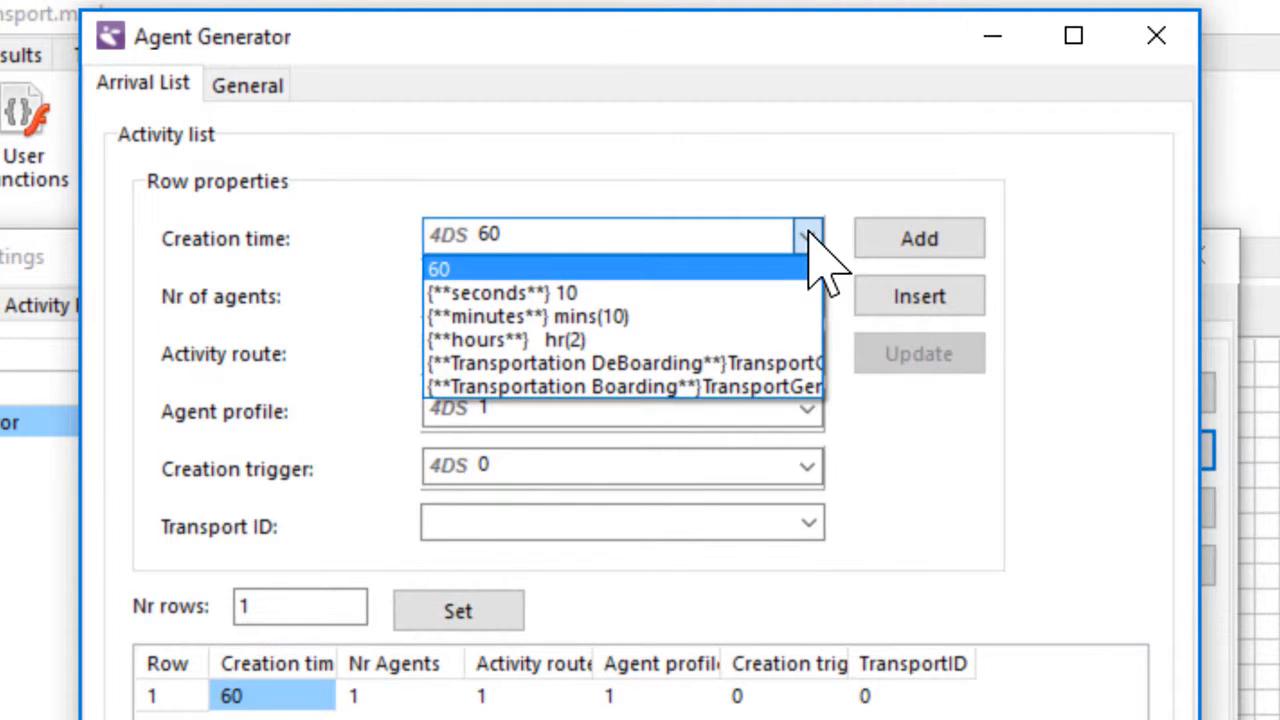
pyautogui.click(764, 364)
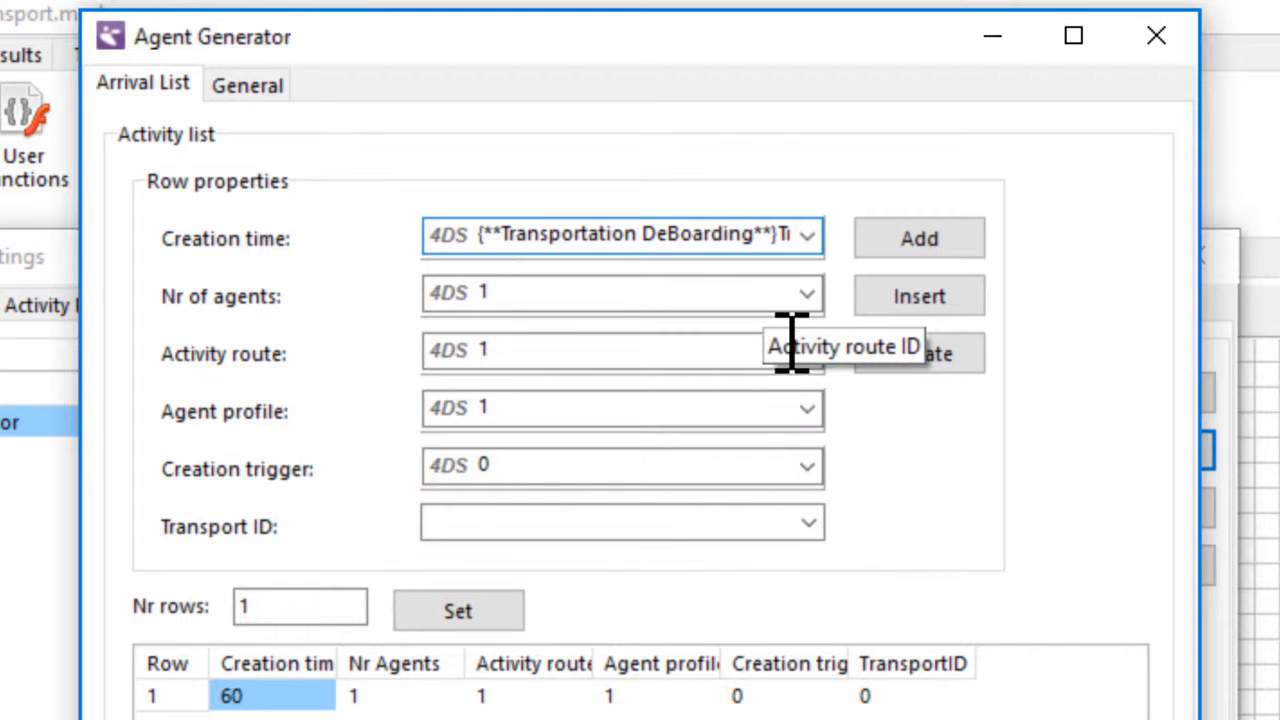
pyautogui.click(808, 294)
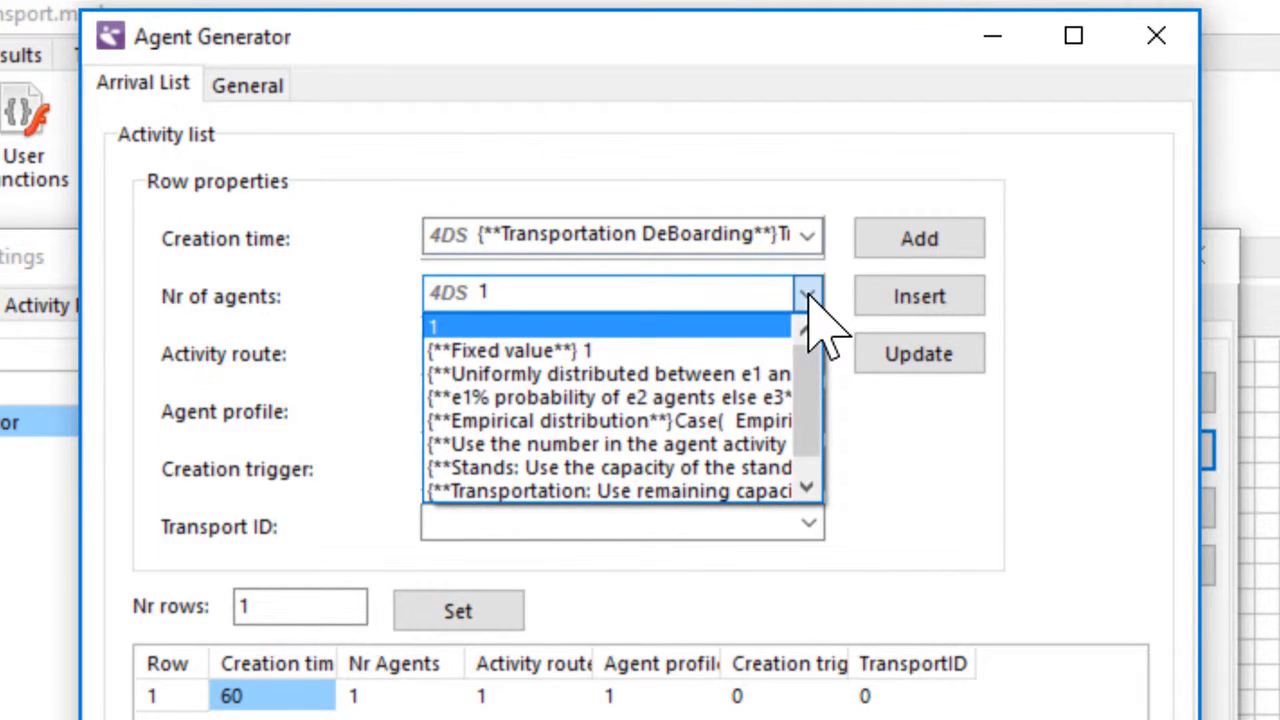
pyautogui.click(736, 490)
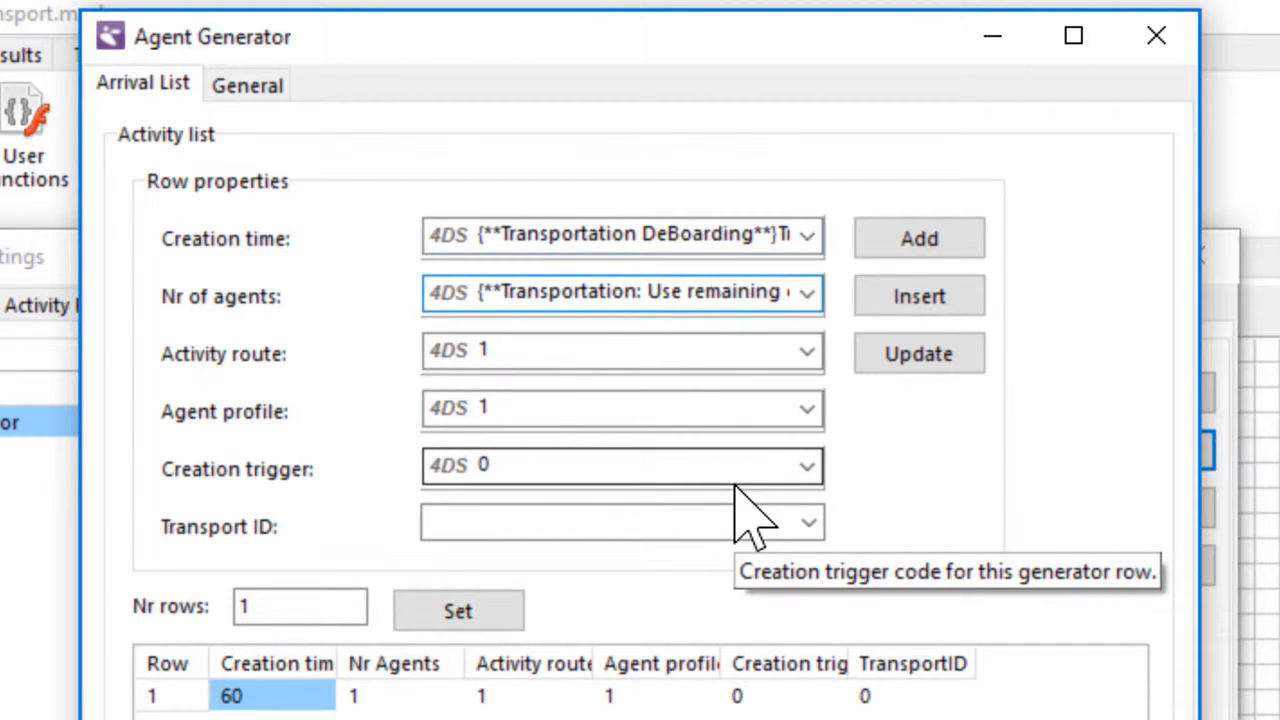
# Set the row's activity route to 2 {**Alight_Route**} and its transport ID to Train1, and update the row
pyautogui.click(806, 353)
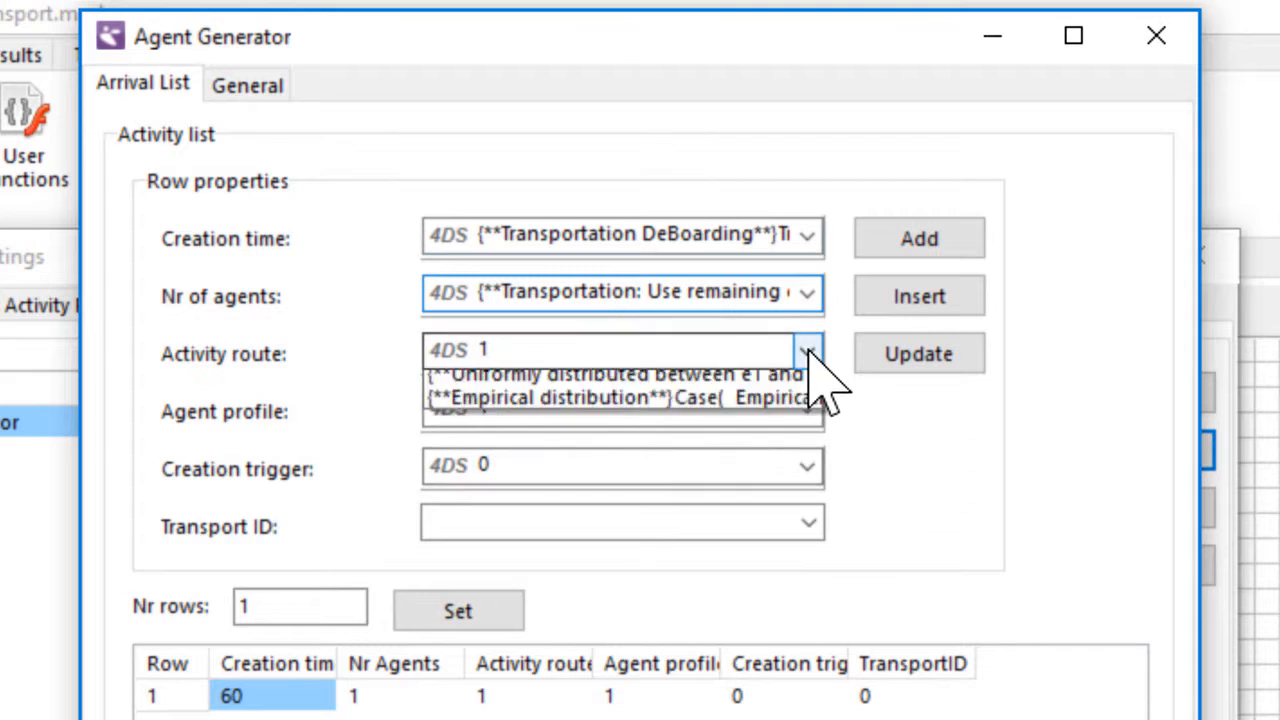
pyautogui.click(748, 432)
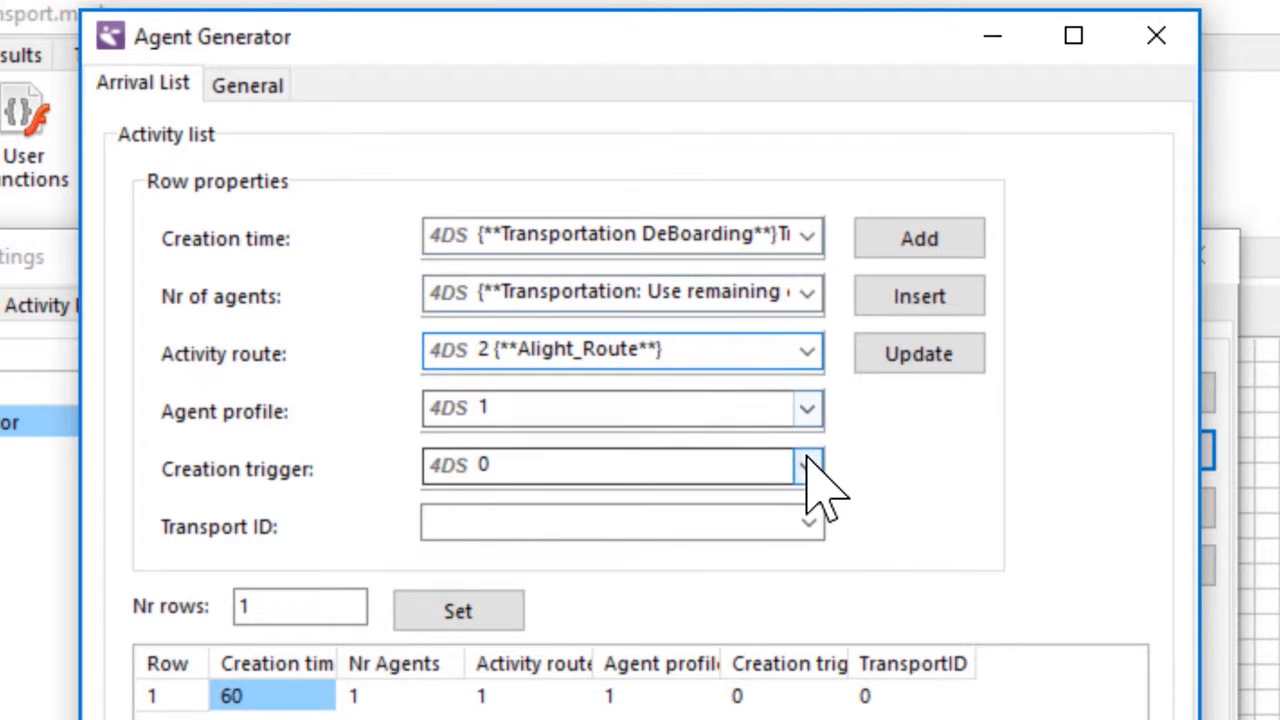
pyautogui.click(807, 520)
pyautogui.click(791, 557)
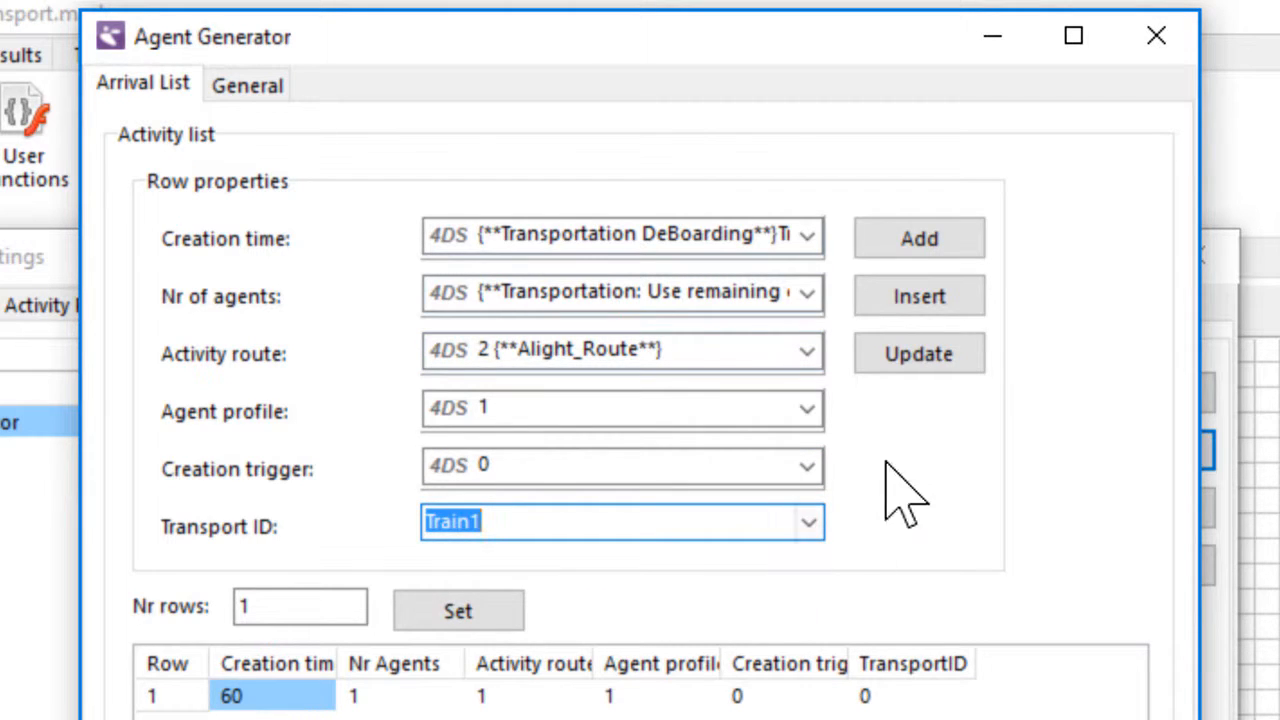
pyautogui.click(918, 355)
# Add a second arrival row with the same settings and transport ID Train2
pyautogui.click(808, 521)
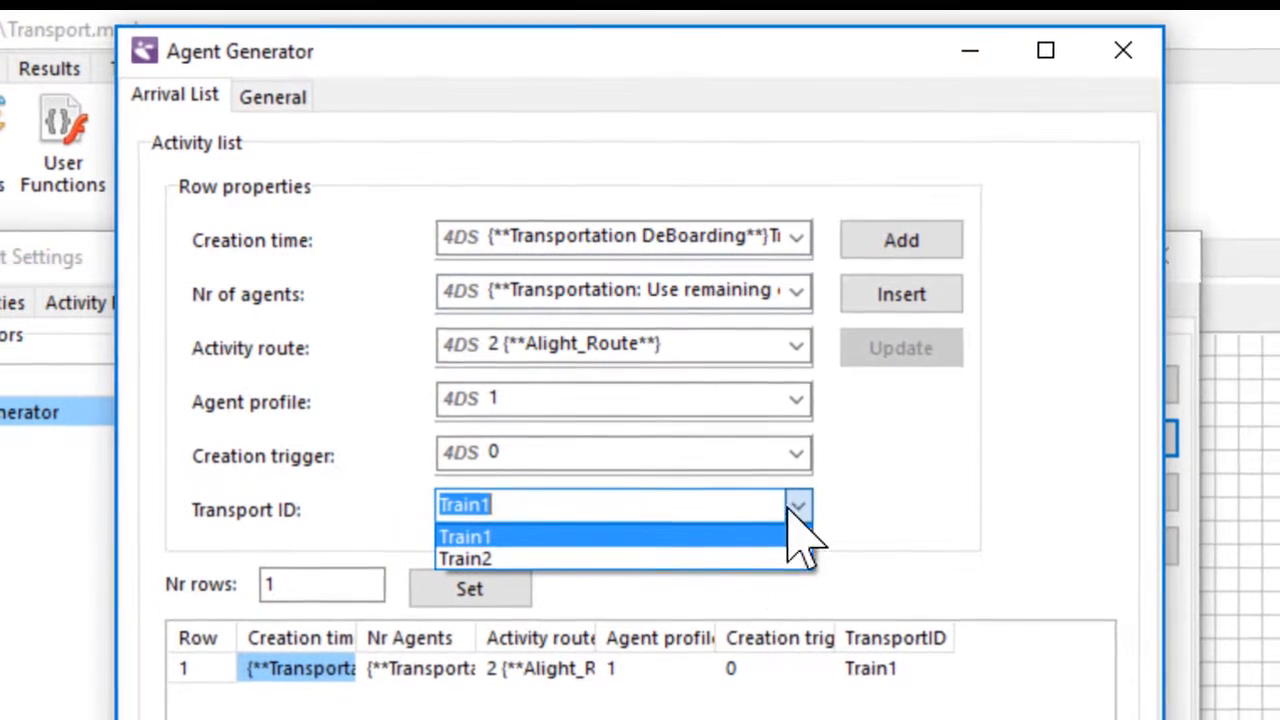
pyautogui.click(760, 558)
pyautogui.click(932, 250)
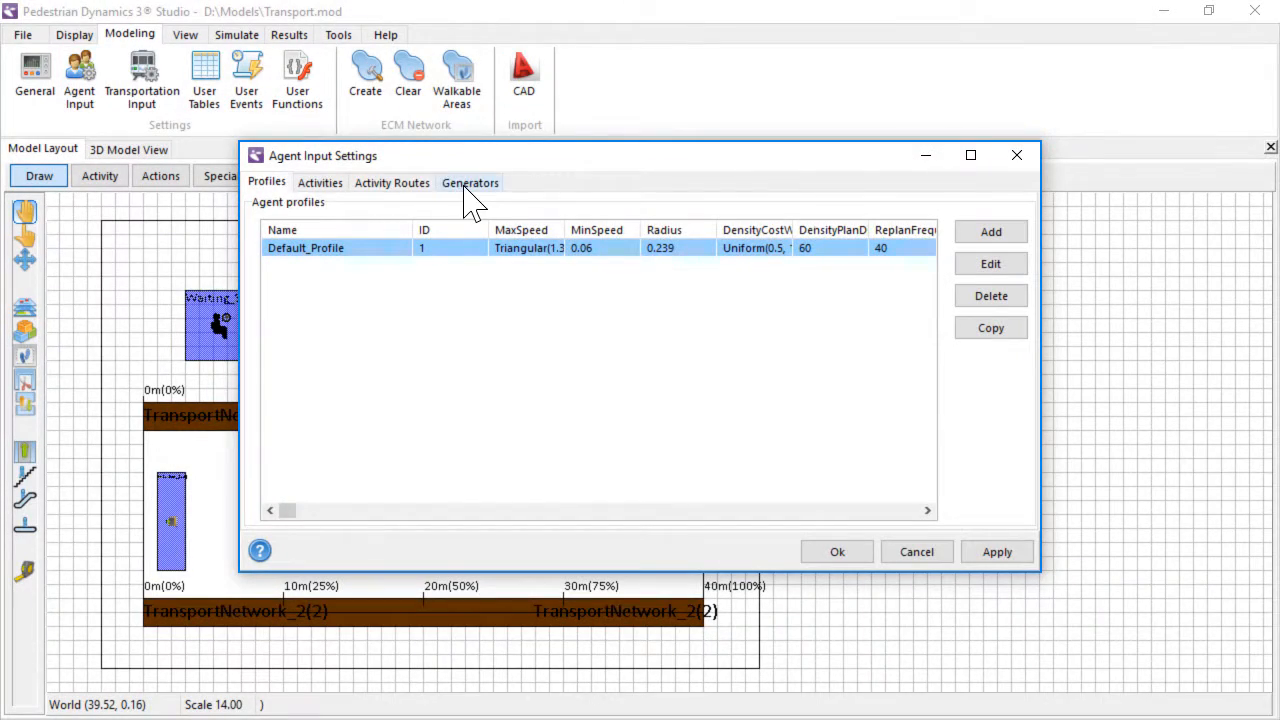
# Duplicate the Alight_Generator agent generator and open the copy for editing
pyautogui.click(472, 190)
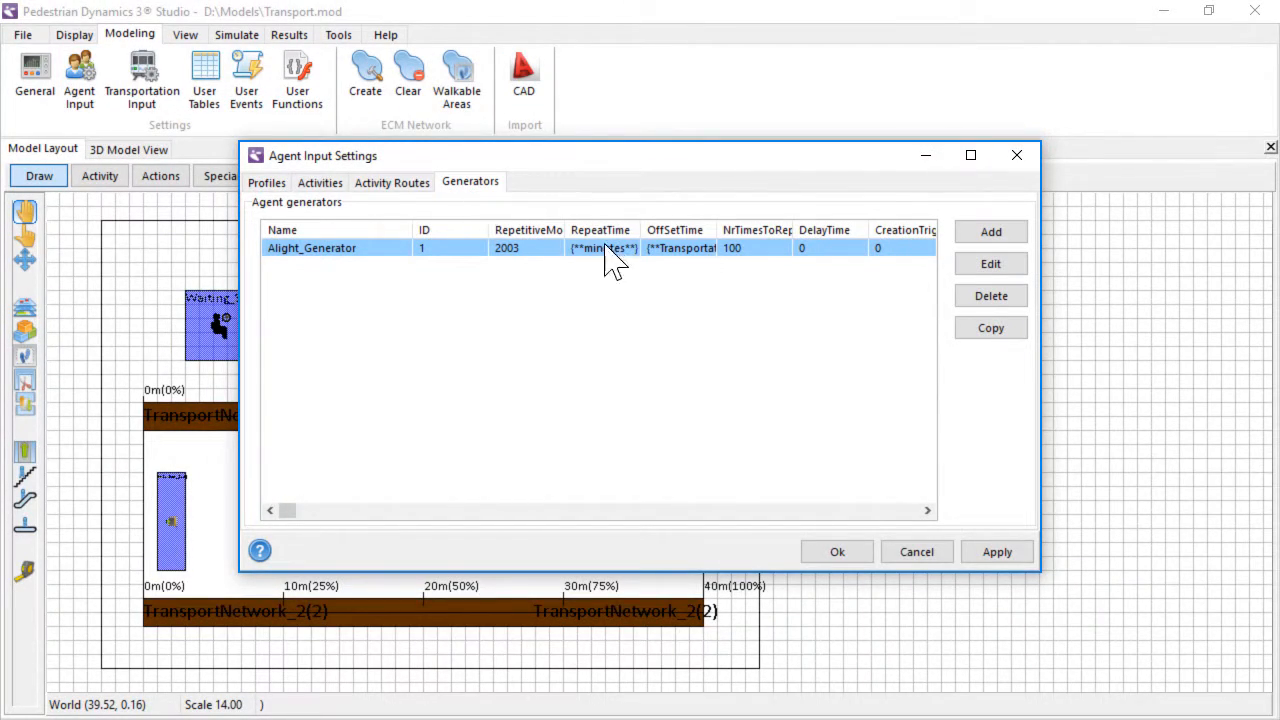
pyautogui.click(1003, 330)
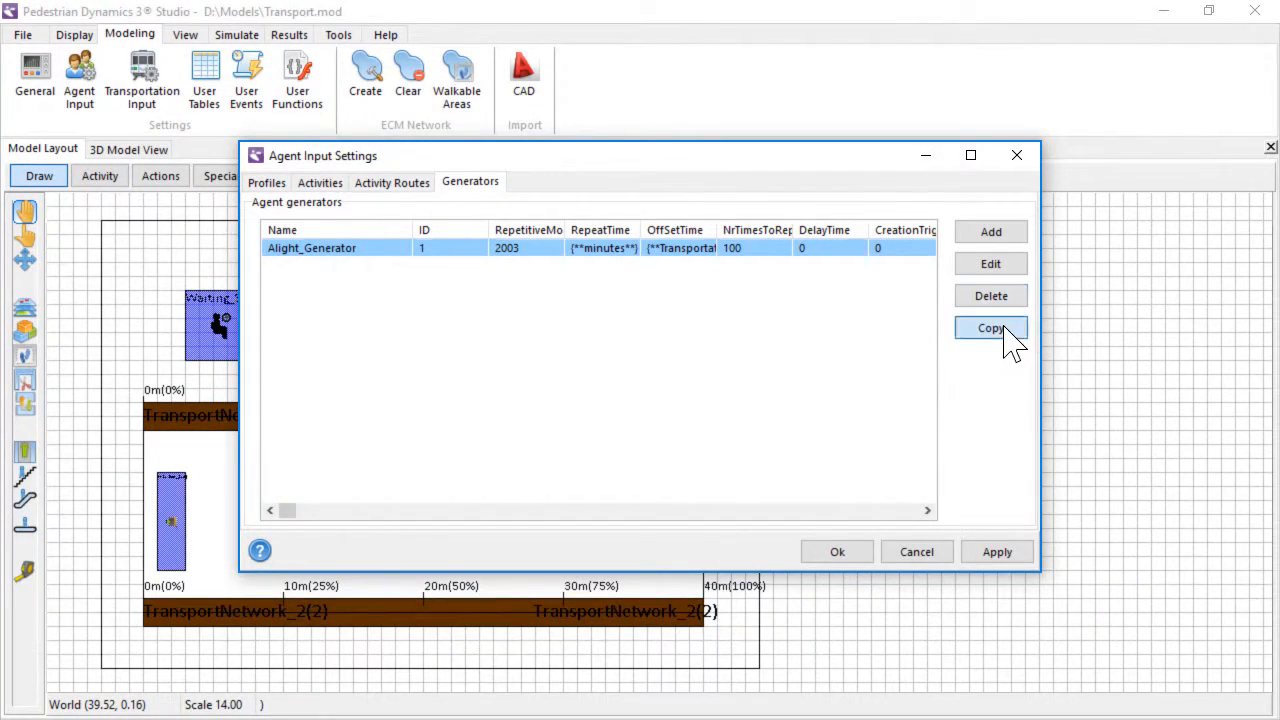
pyautogui.click(990, 265)
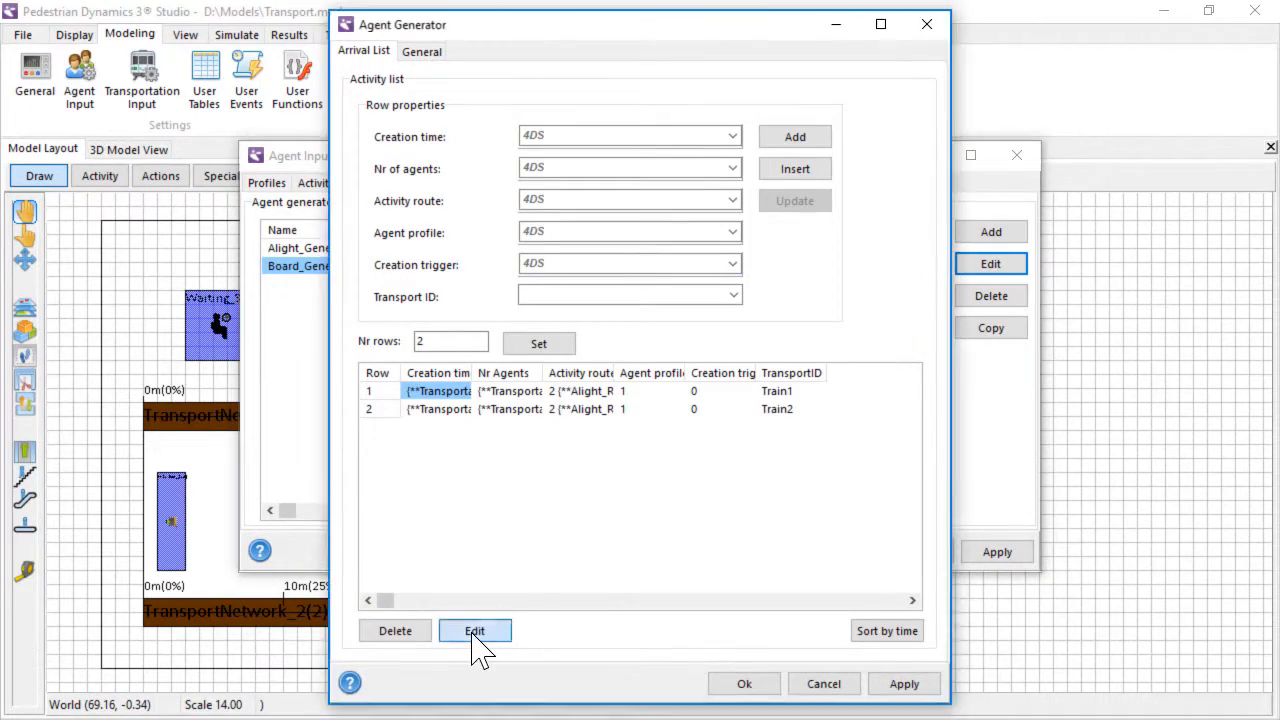
# Change the copied generator's first arrival row to creation time Transportation Boarding and activity route 1 {**Board_Route**}, and update the row
pyautogui.click(474, 631)
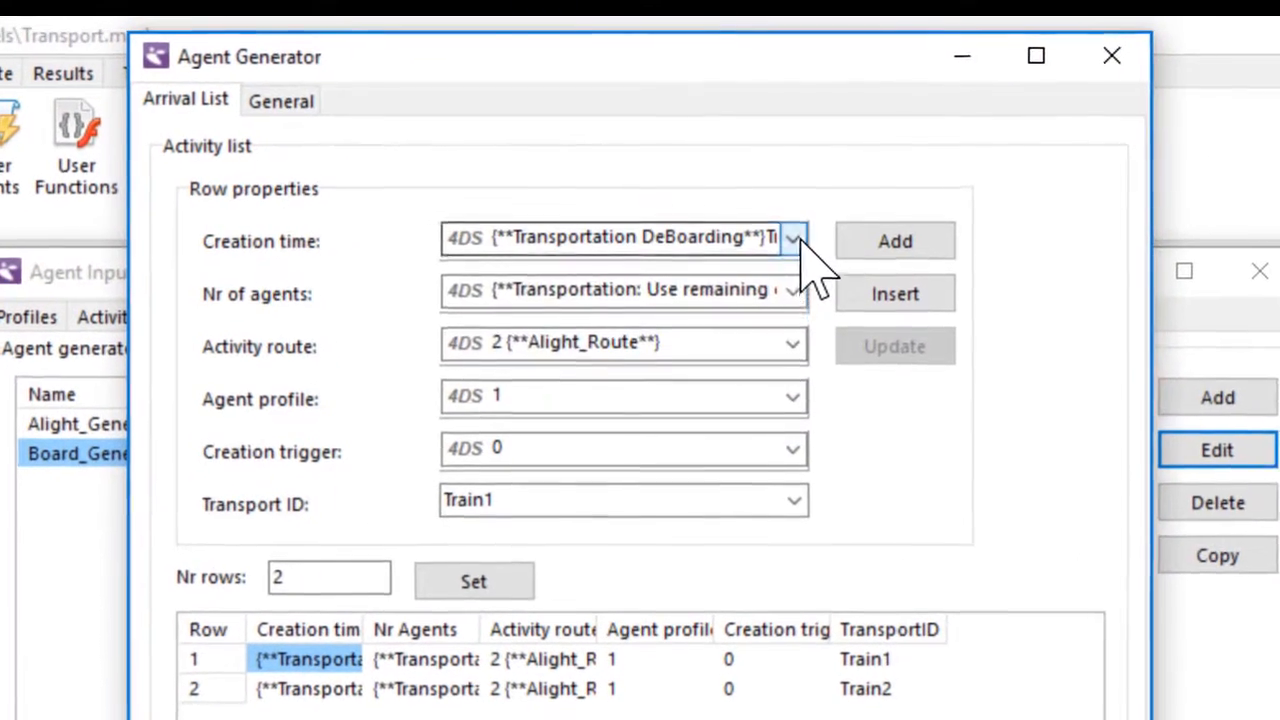
pyautogui.click(796, 238)
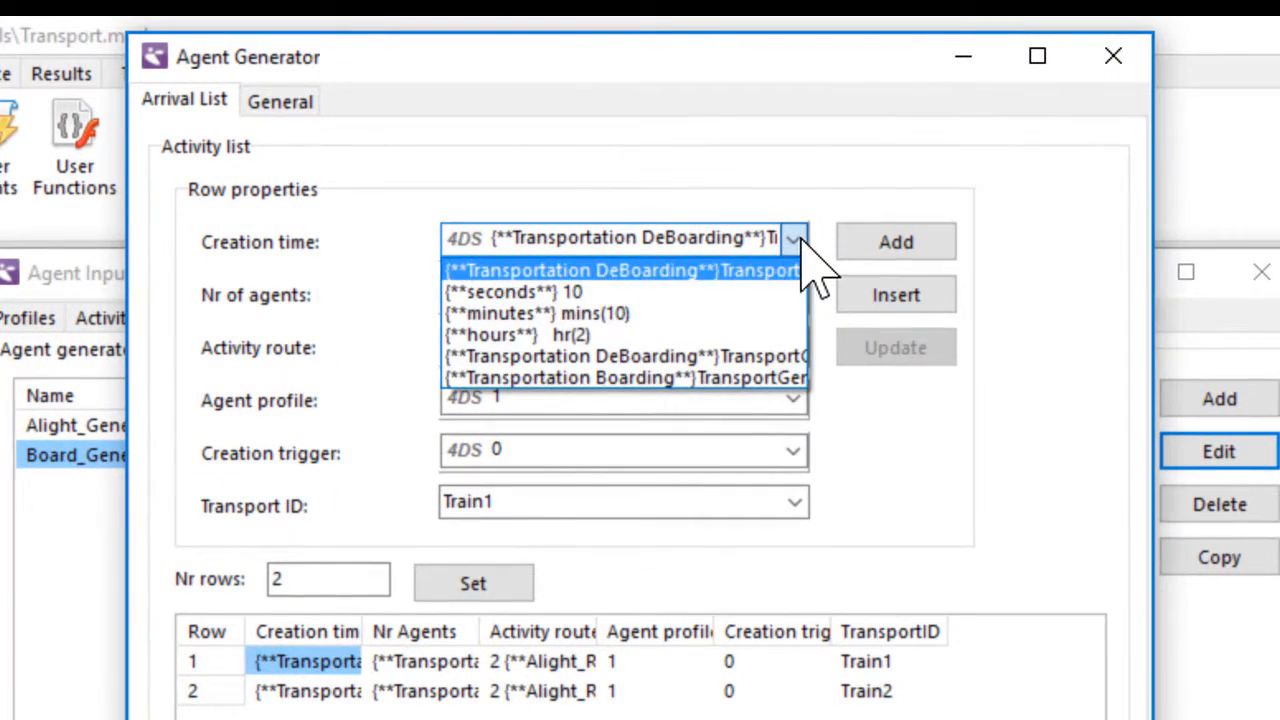
pyautogui.click(730, 376)
pyautogui.doubleClick(686, 181)
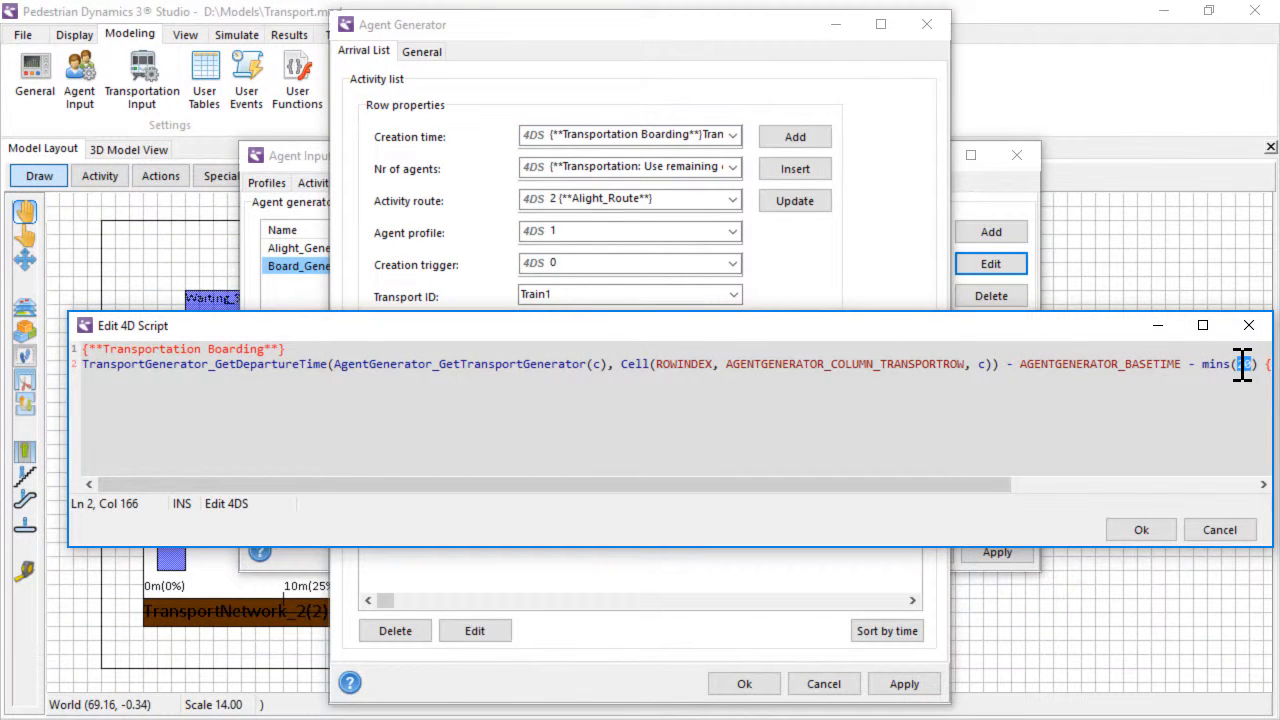
pyautogui.click(1148, 532)
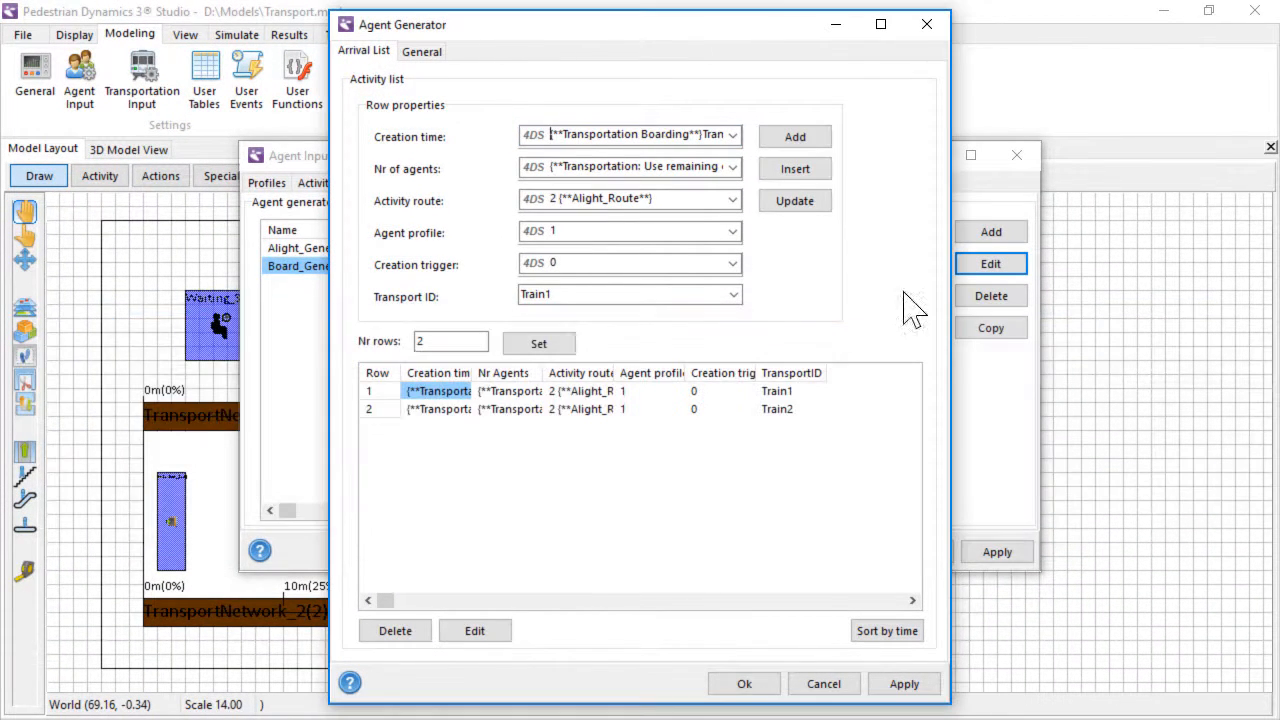
pyautogui.click(733, 204)
pyautogui.click(710, 231)
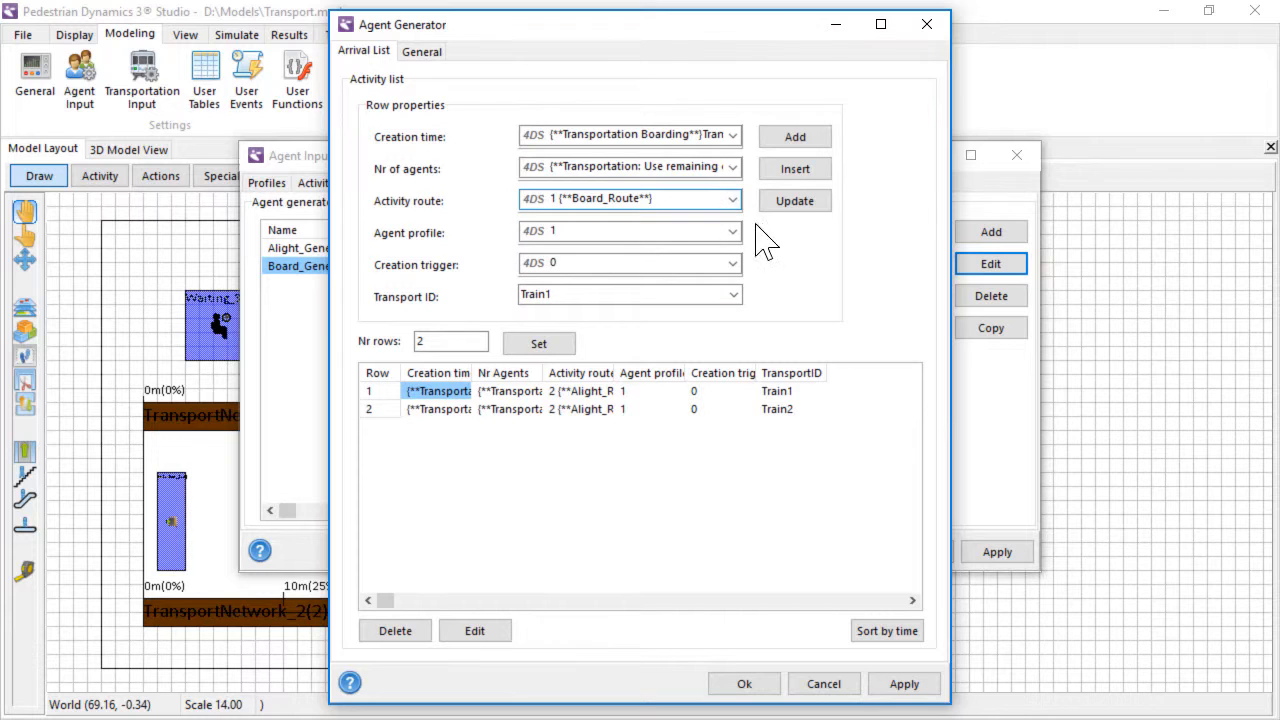
pyautogui.click(790, 205)
# Update the second arrival row with the same boarding settings and transport ID Train2
pyautogui.click(733, 295)
pyautogui.click(723, 320)
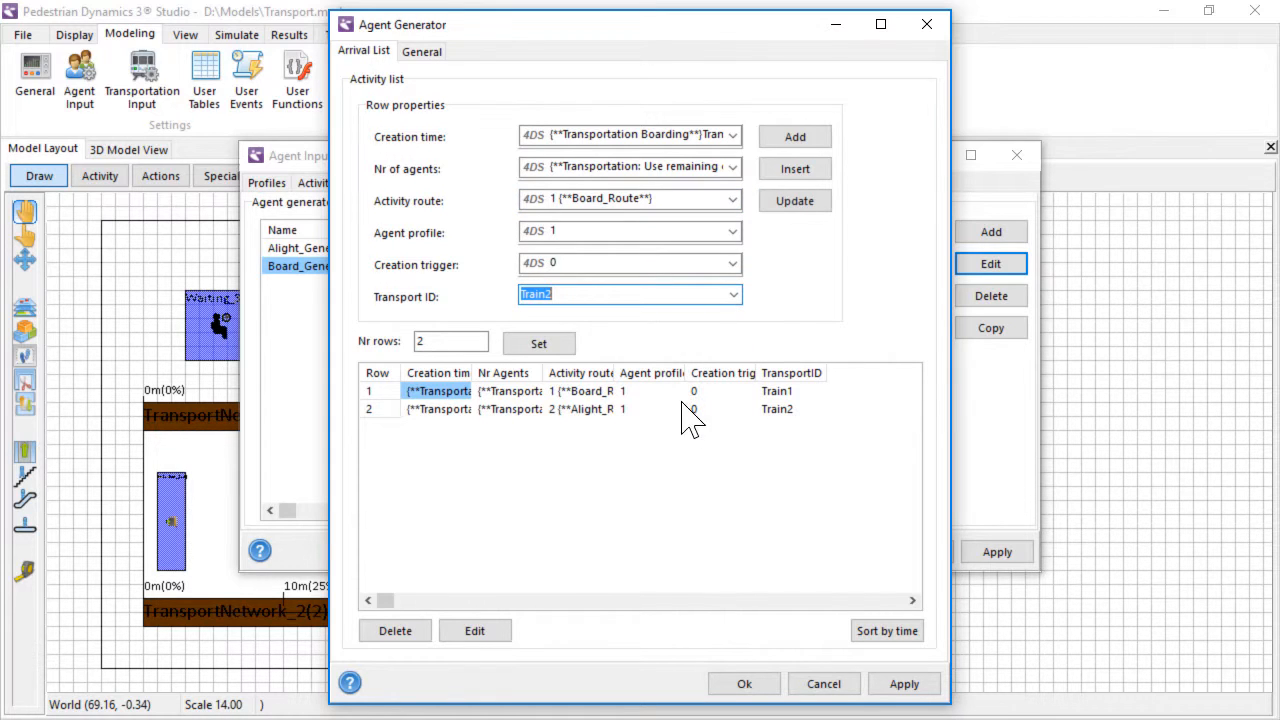
pyautogui.click(700, 409)
pyautogui.click(795, 201)
# Rename the copied generator as Board_Generator and subtract mins(2) from its transport-based offset time
pyautogui.click(422, 51)
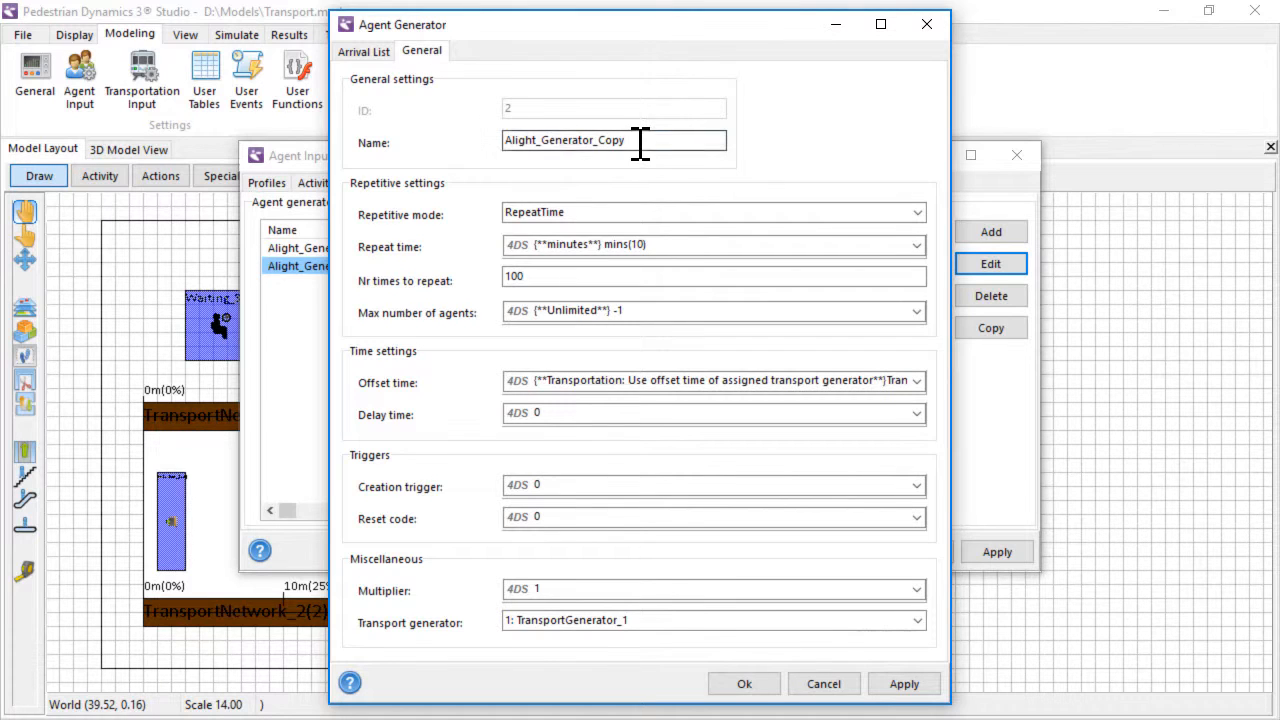
pyautogui.moveTo(640, 141); pyautogui.dragTo(493, 139)
pyautogui.write('Board_Generator')
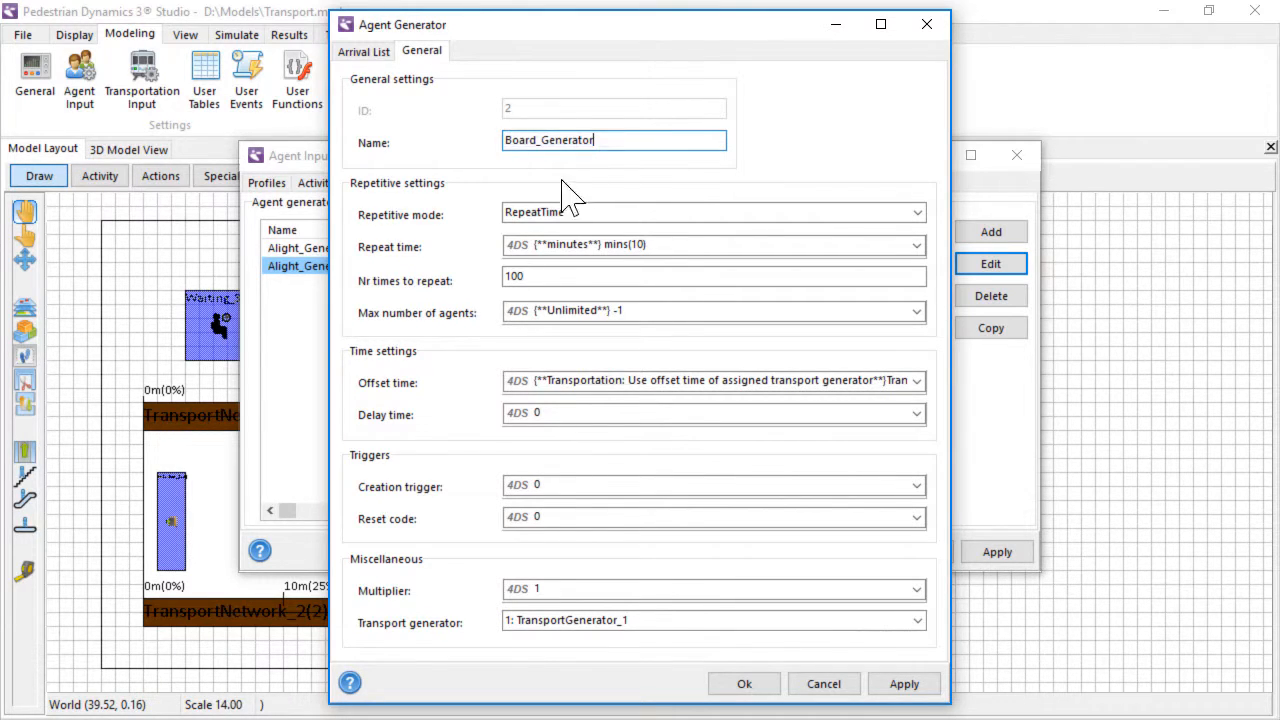
pyautogui.doubleClick(752, 378)
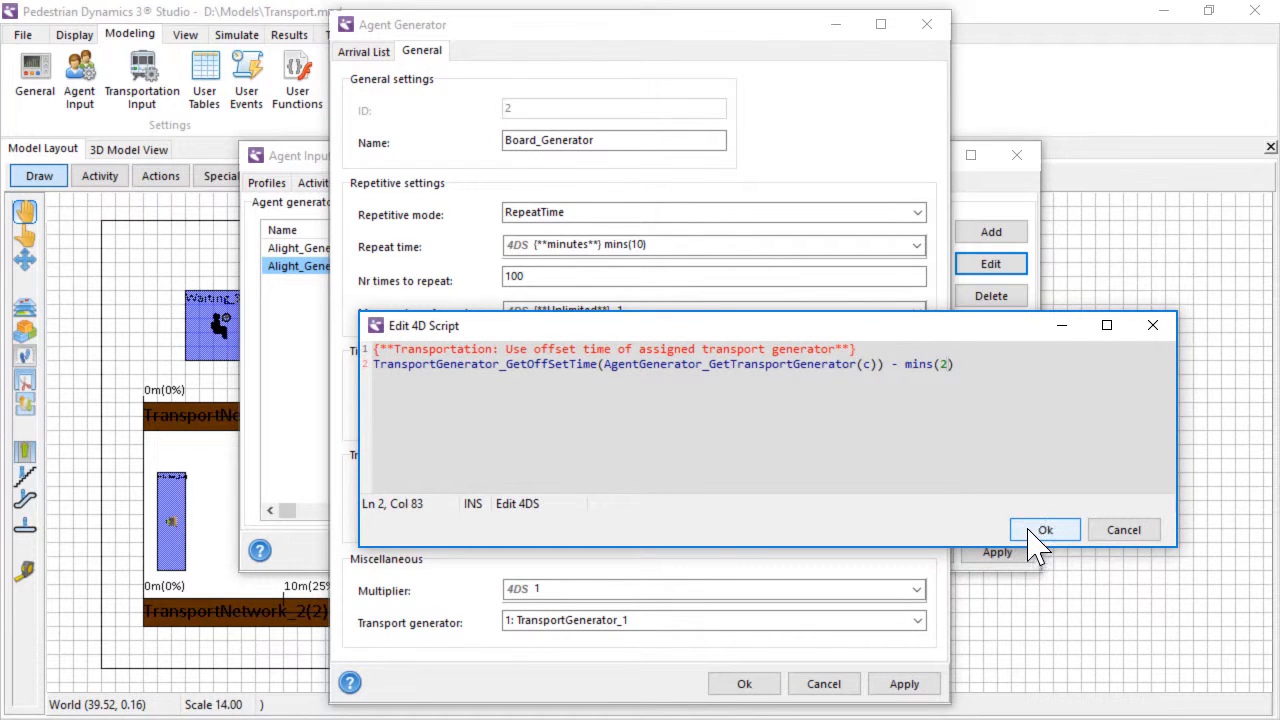
pyautogui.click(1045, 530)
# Set the generator's delay time to the uniform distribution mins(Uniform(0, 2)) and accept the generator settings
pyautogui.click(916, 413)
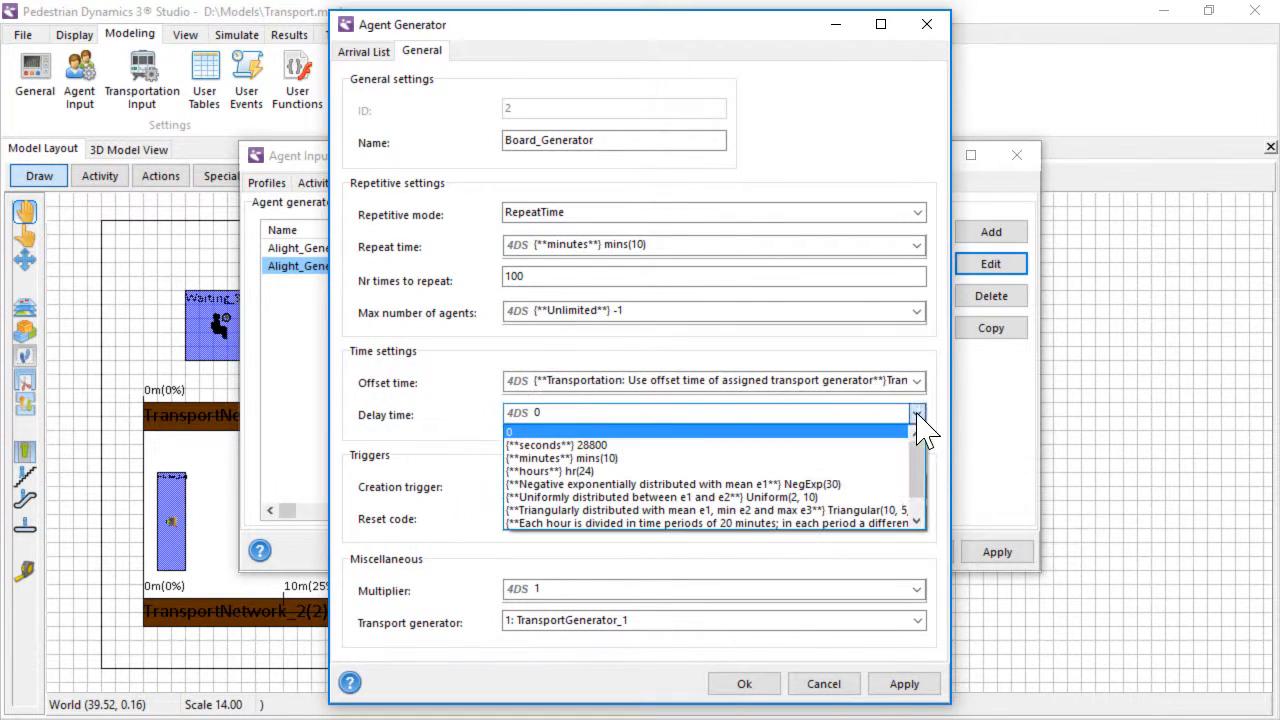
pyautogui.click(866, 497)
pyautogui.doubleClick(830, 414)
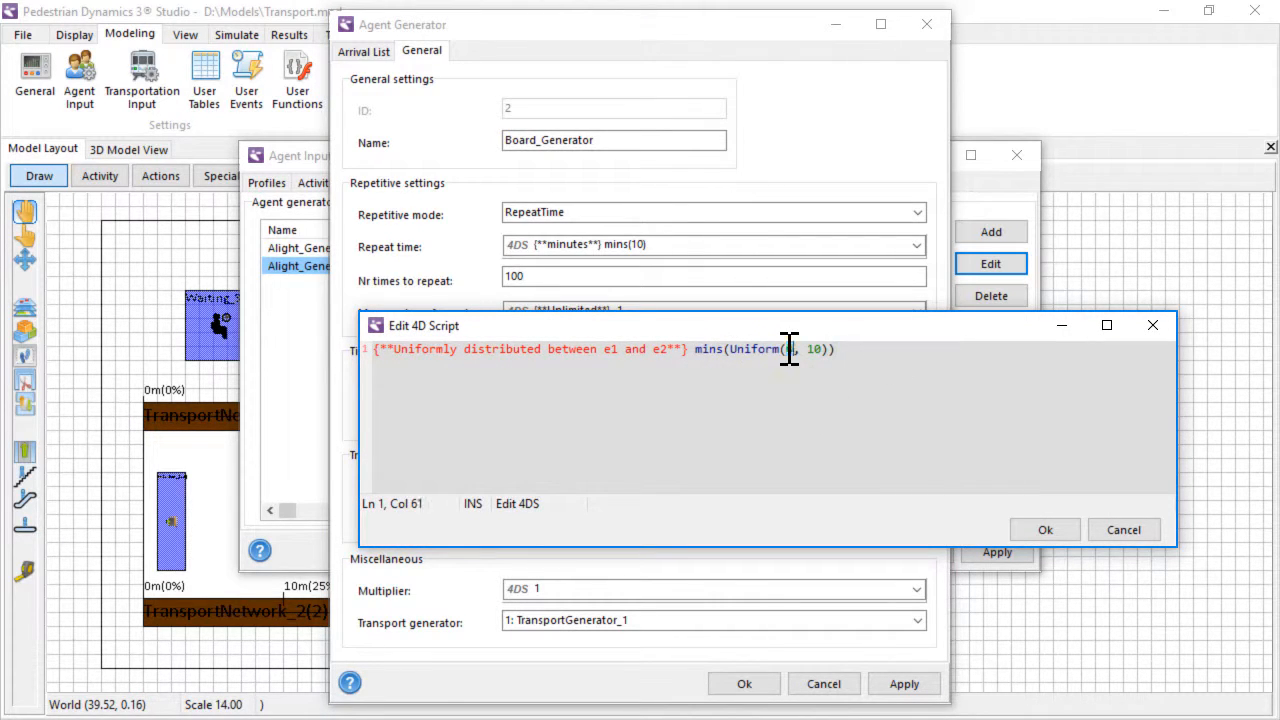
pyautogui.write('3')
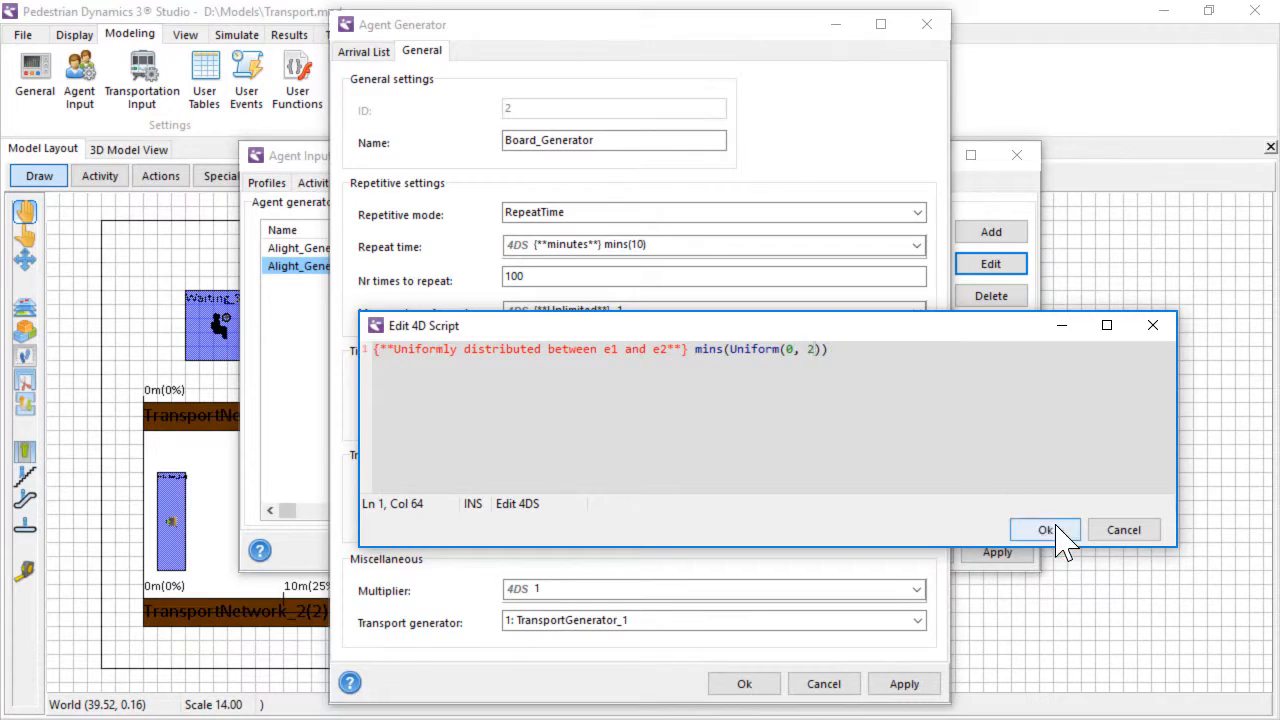
pyautogui.click(1045, 530)
pyautogui.click(744, 684)
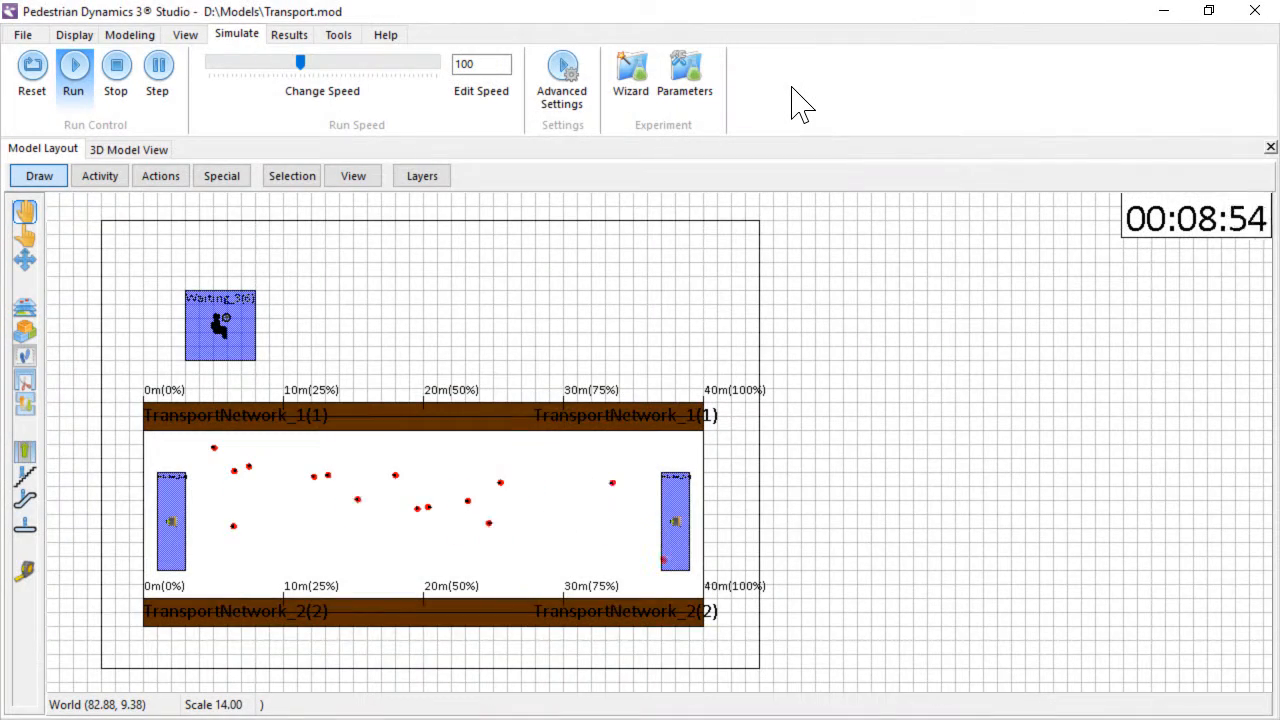